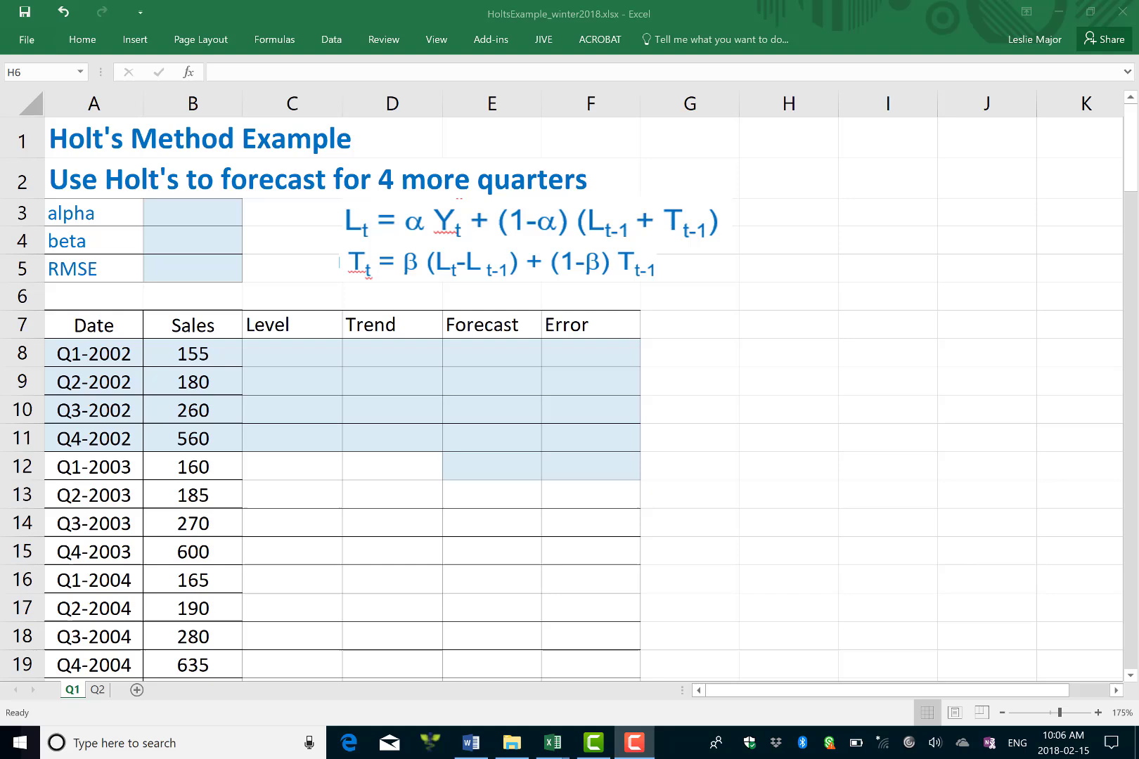
Enter .2 as alpha in B3 and .2 as beta in B4.
{"action": "left_click", "coordinate": [192, 212]}
{"action": "left_click", "coordinate": [93, 212]}
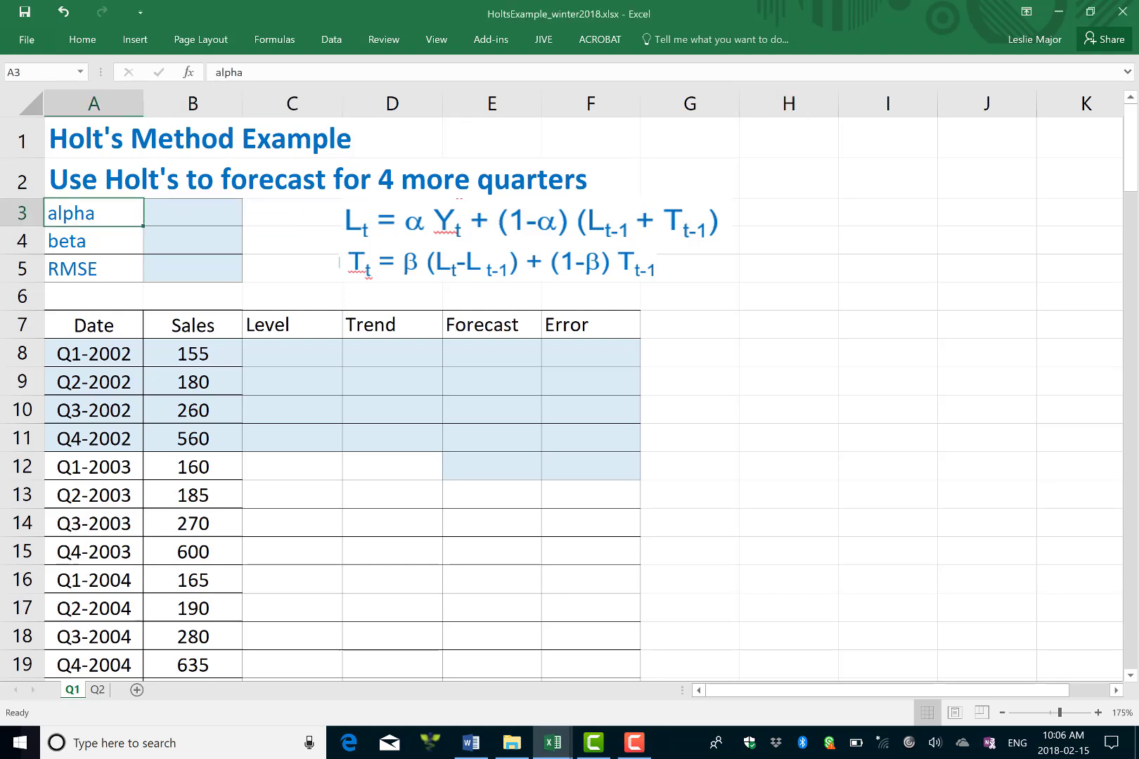
{"action": "left_click", "coordinate": [94, 241]}
{"action": "left_click_drag", "start_coordinate": [94, 240], "coordinate": [192, 240]}
{"action": "left_click", "coordinate": [93, 212]}
{"action": "left_click", "coordinate": [192, 212]}
{"action": "type", "text": ".2"}
{"action": "key", "text": "Return"}
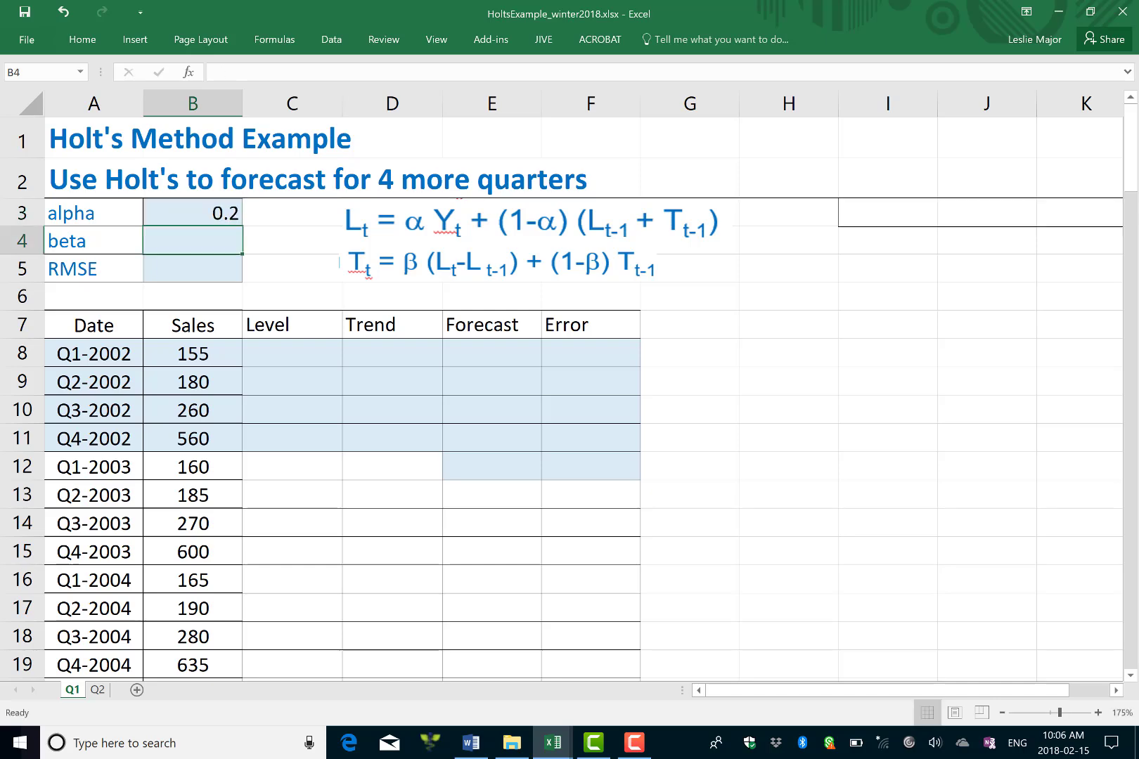
{"action": "type", "text": ".2"}
{"action": "key", "text": "Return"}
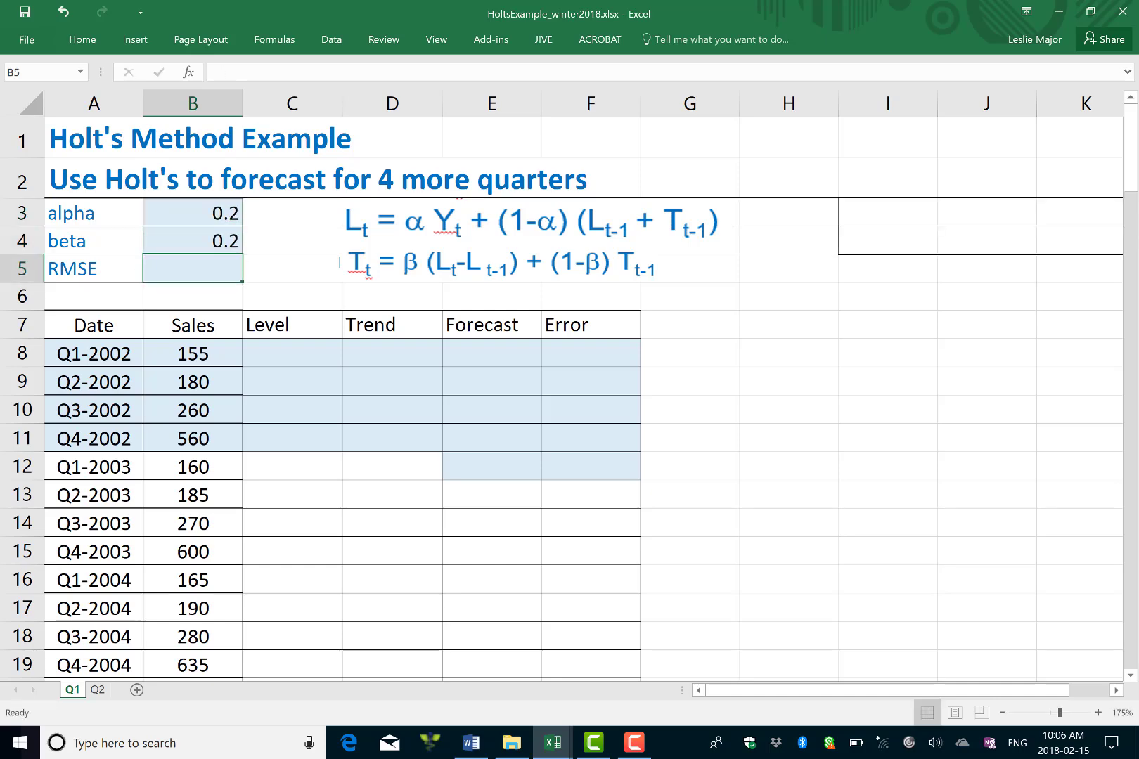
{"action": "scroll", "coordinate": [562, 397], "scroll_direction": "down", "scroll_amount": 1}
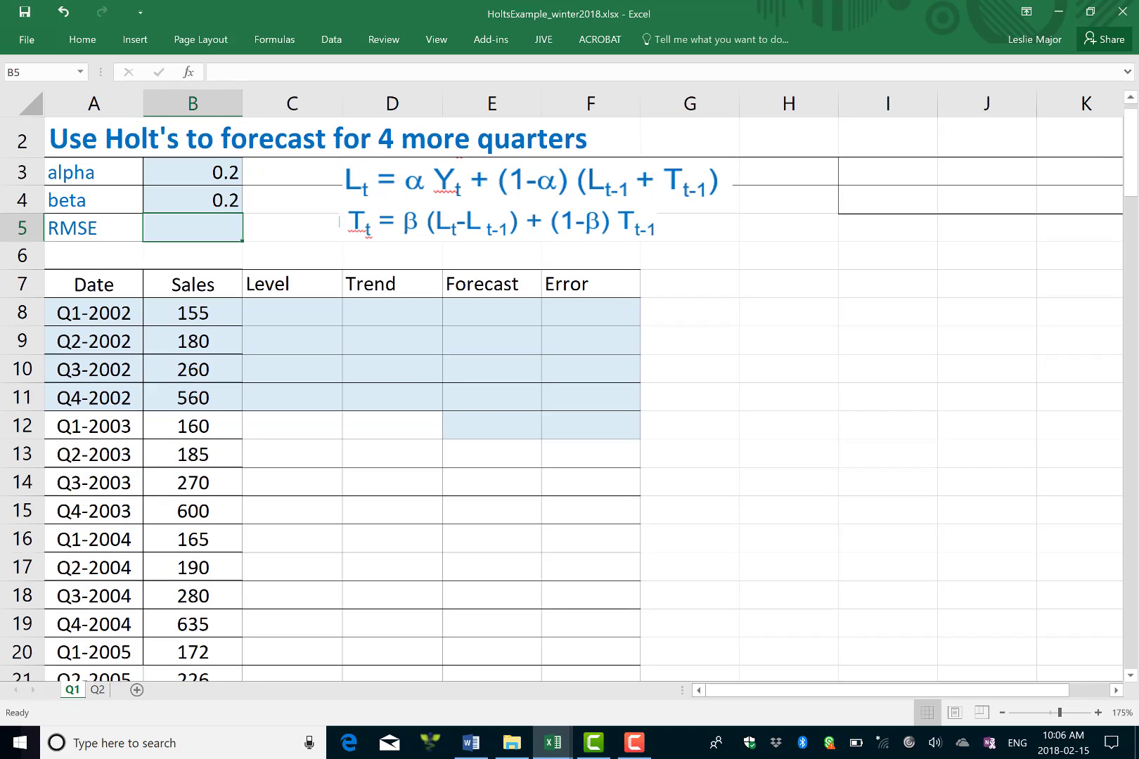
Set the Q2-2002 level in C9 to =B9, giving 180.
{"action": "left_click", "coordinate": [292, 312]}
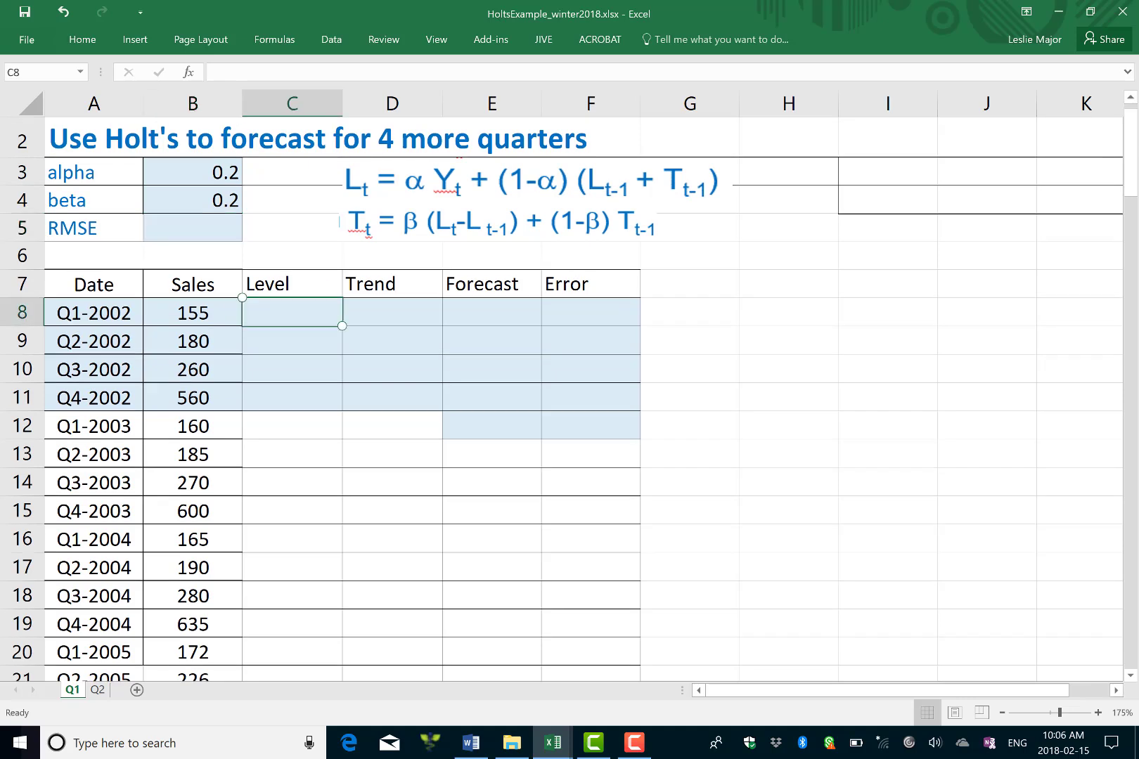
{"action": "left_click", "coordinate": [292, 340]}
{"action": "type", "text": "="}
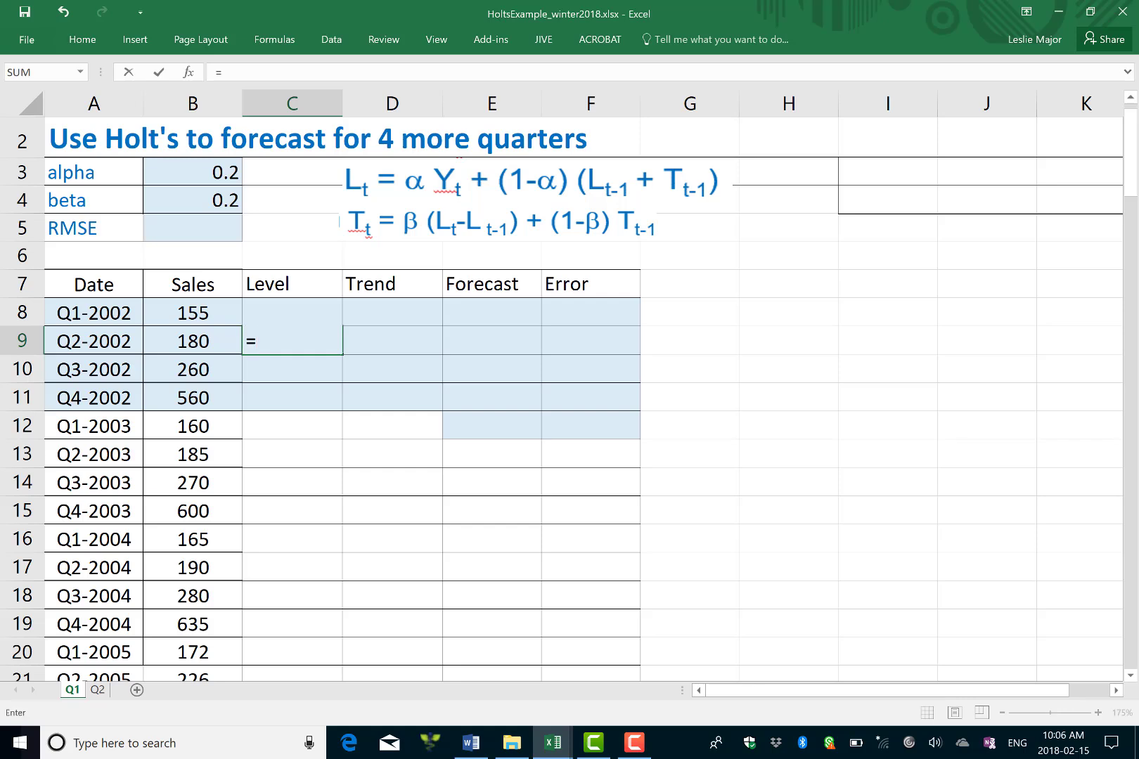
{"action": "key", "text": "Left"}
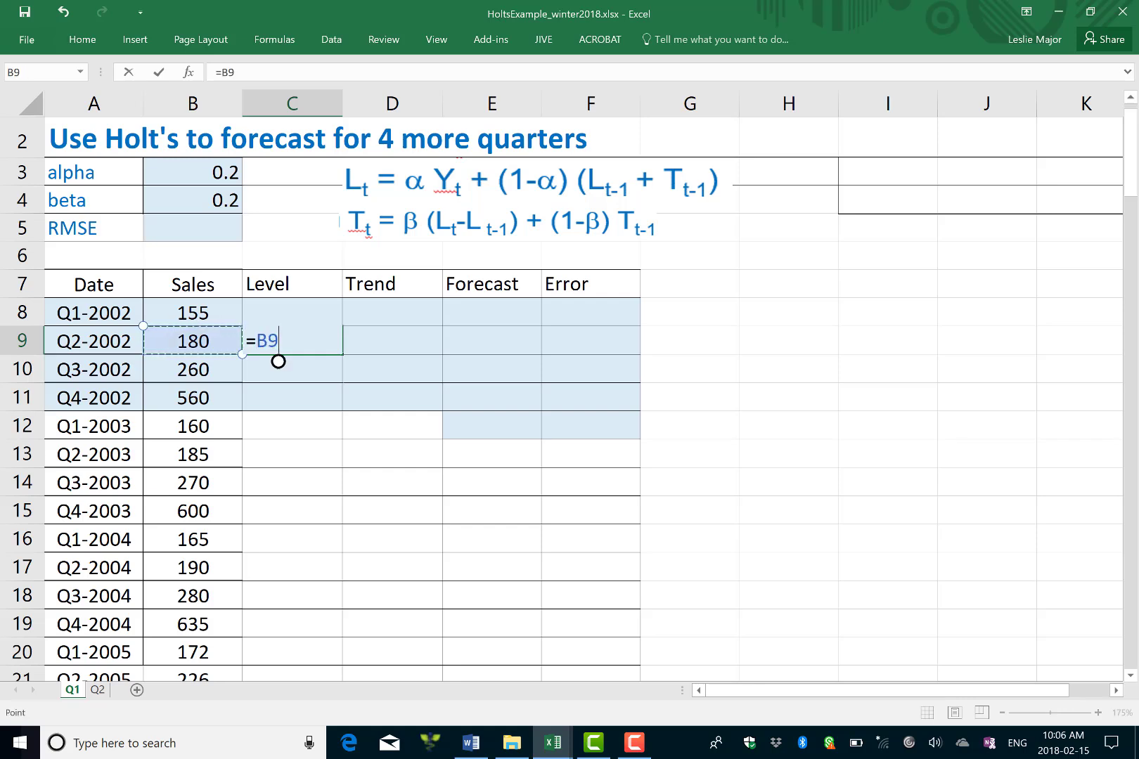
{"action": "key", "text": "Return"}
{"action": "key", "text": "Up"}
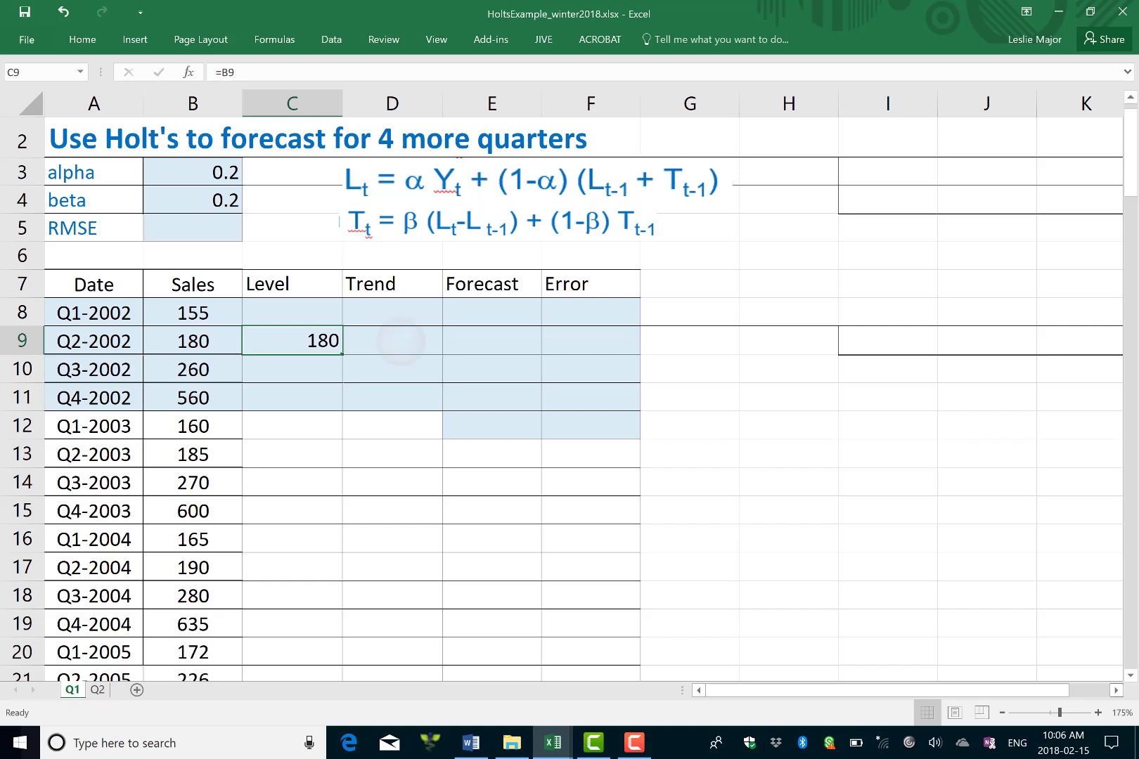
Set the Q2-2002 trend in D9 to =B9-B8, giving 25.
{"action": "left_click", "coordinate": [401, 341]}
{"action": "type", "text": "="}
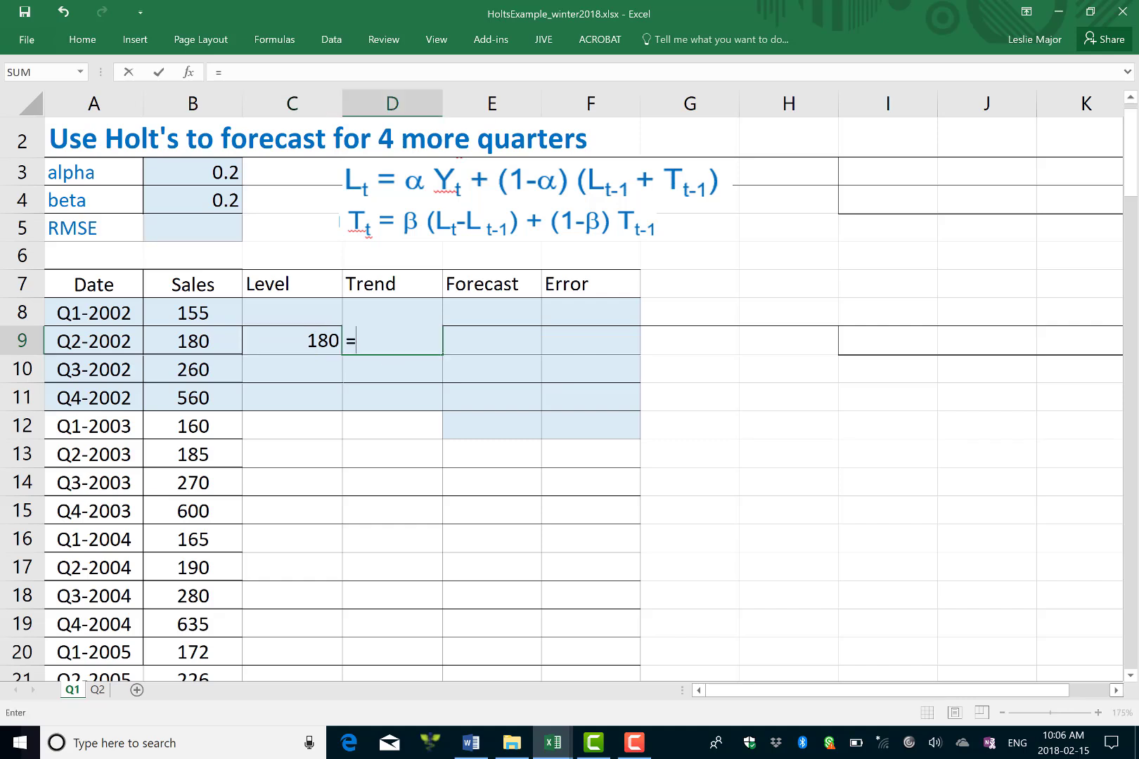
{"action": "key", "text": "Left"}
{"action": "key", "text": "Left"}
{"action": "type", "text": "-"}
{"action": "key", "text": "Left"}
{"action": "key", "text": "Left"}
{"action": "key", "text": "Up"}
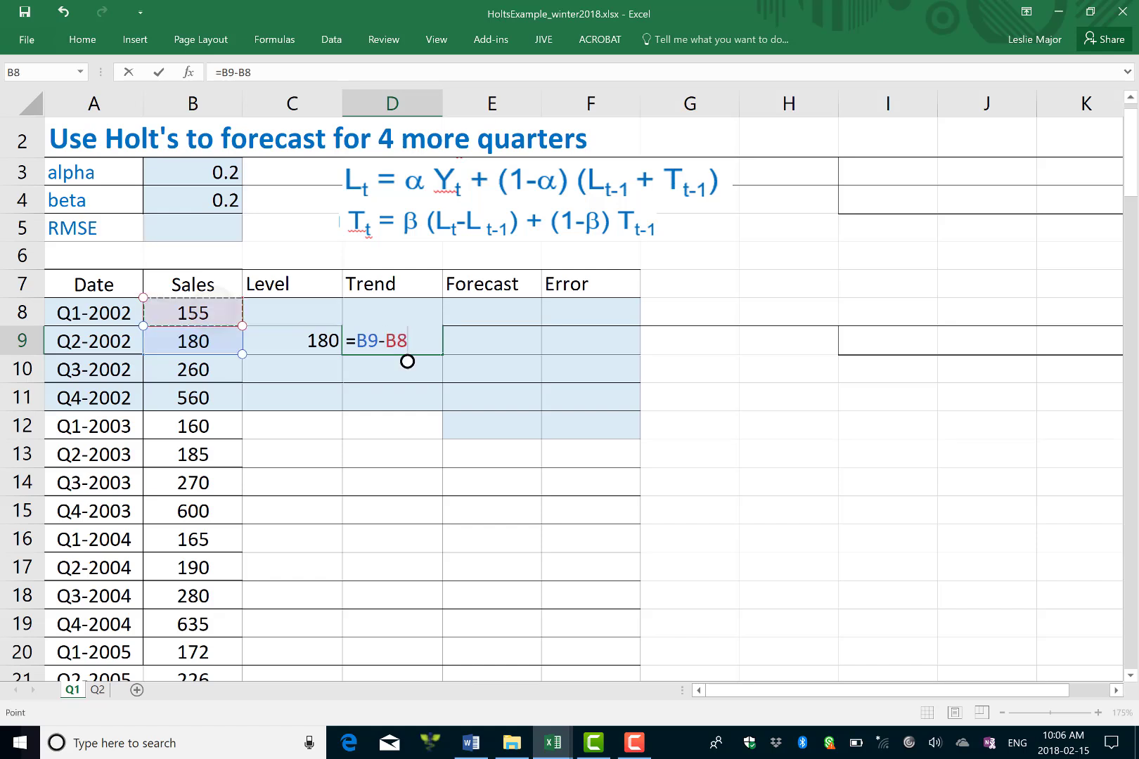
{"action": "key", "text": "Return"}
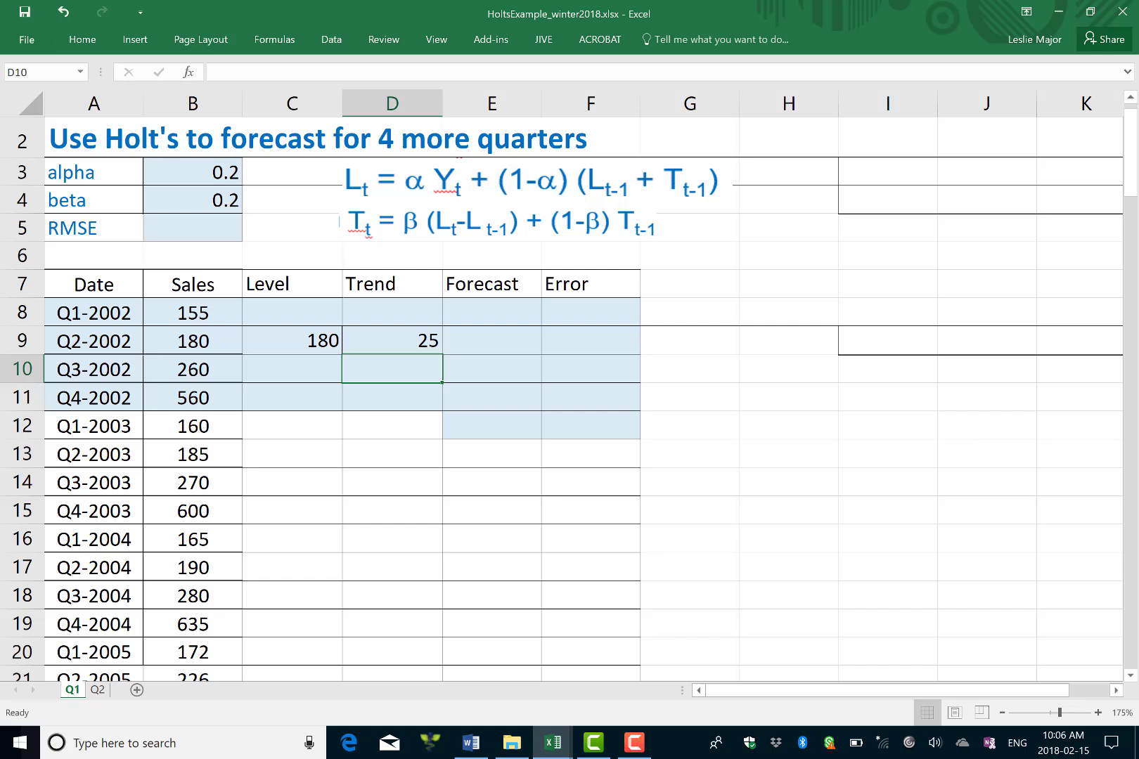
Check the level formula and go to the Q3-2002 forecast cell.
{"action": "double_click", "coordinate": [278, 350]}
{"action": "key", "text": "Return"}
{"action": "key", "text": "Up"}
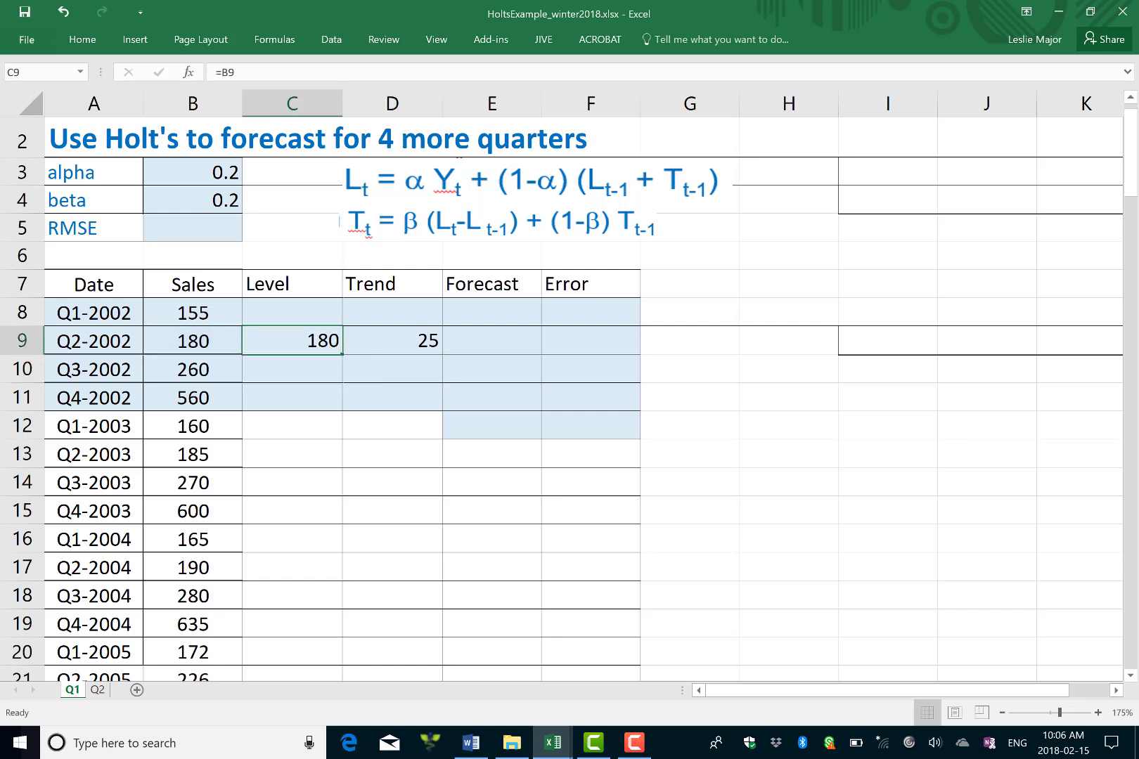
{"action": "key", "text": "shift+Right"}
{"action": "key", "text": "Down"}
{"action": "key", "text": "Up"}
{"action": "key", "text": "Right"}
{"action": "key", "text": "Right"}
{"action": "key", "text": "Down"}
Enter the Q3-2002 forecast =C9+D9 in E10, giving 205.
{"action": "type", "text": "="}
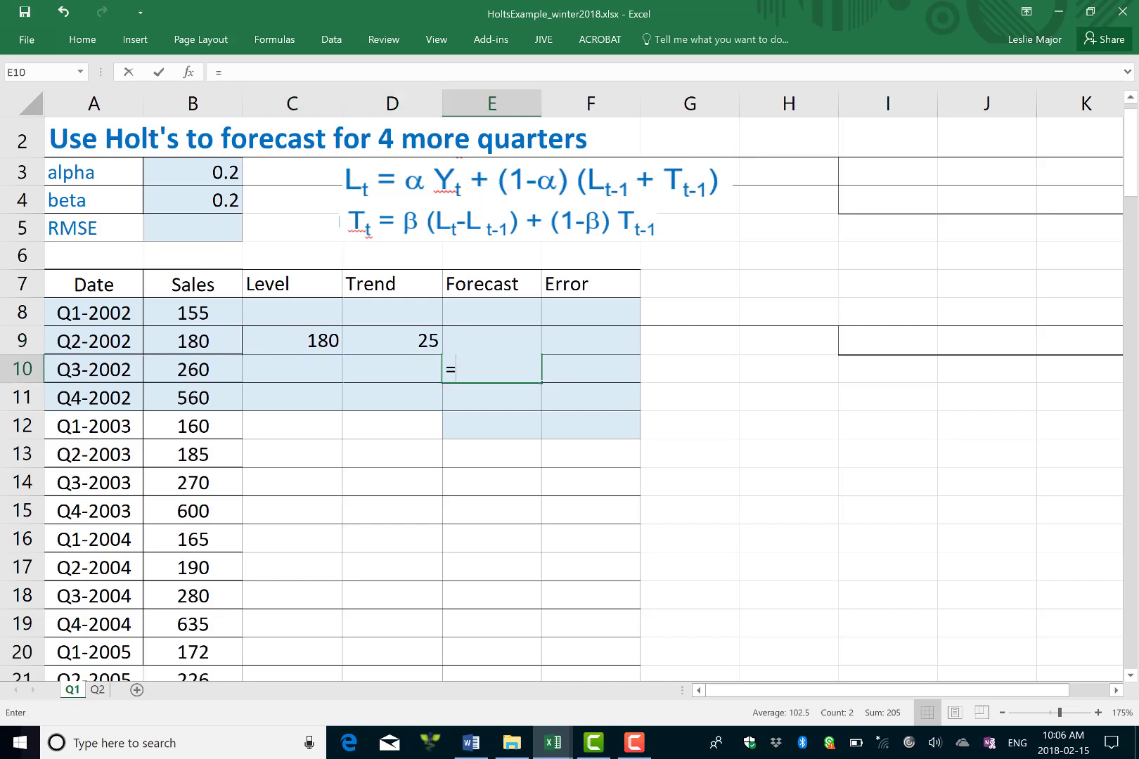
{"action": "key", "text": "Up"}
{"action": "key", "text": "Left"}
{"action": "key", "text": "Left"}
{"action": "type", "text": "+"}
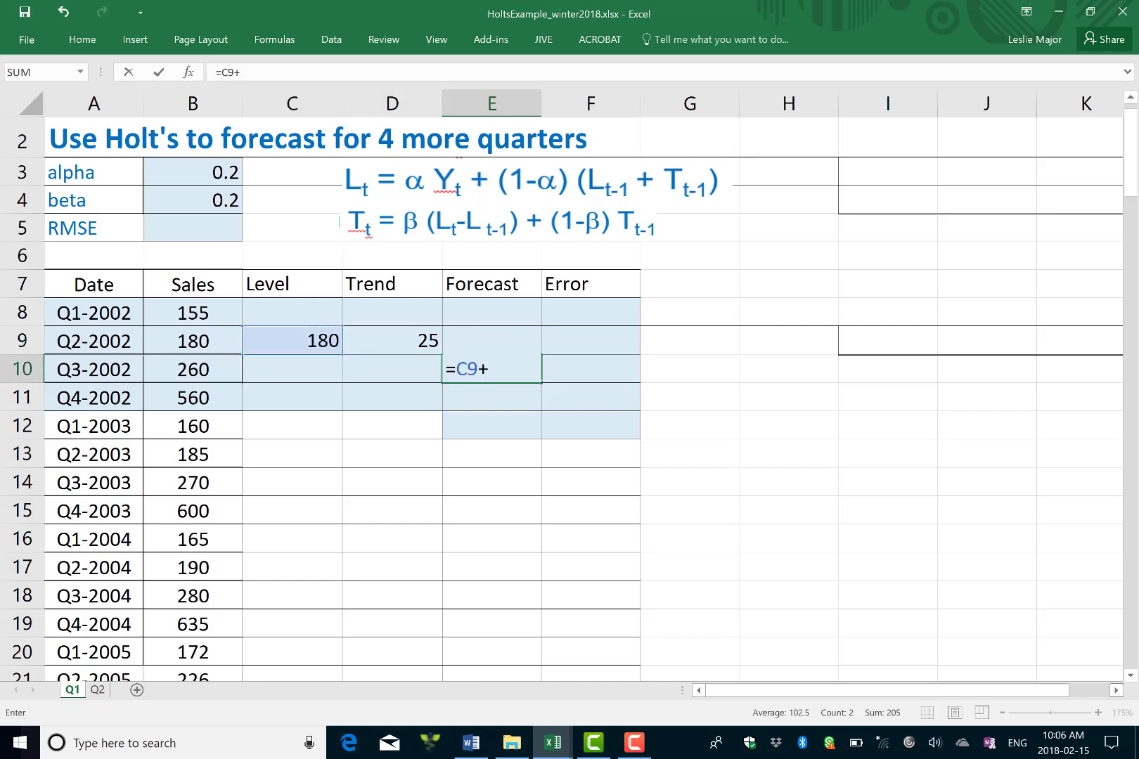
{"action": "key", "text": "Up"}
{"action": "key", "text": "Left"}
{"action": "key", "text": "Return"}
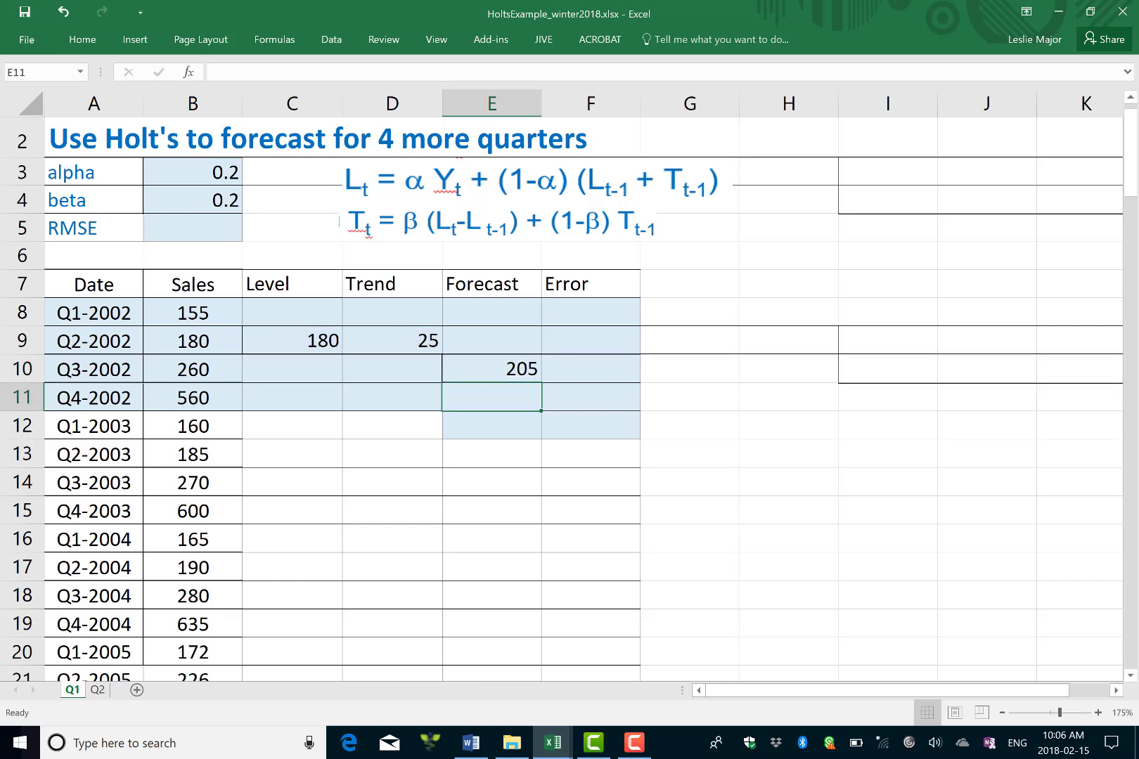
Enter the Q3-2002 error =B10-E10 in F10, giving 55.
{"action": "left_click", "coordinate": [591, 369]}
{"action": "type", "text": "="}
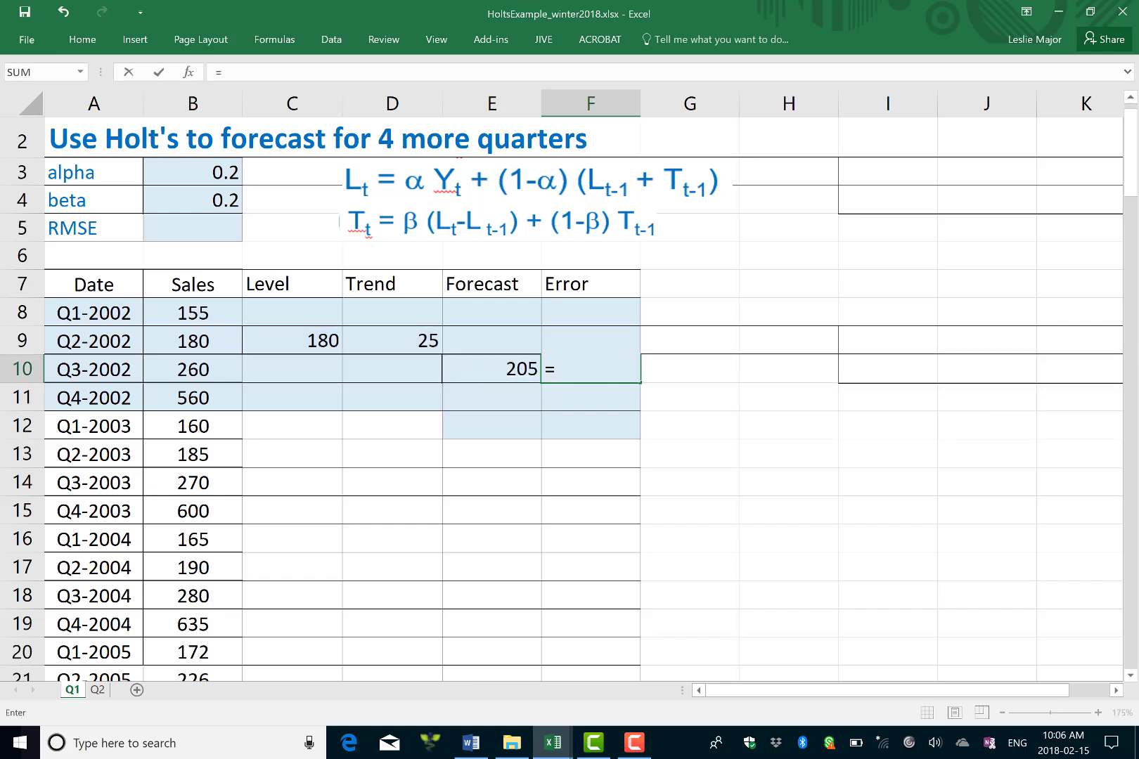
{"action": "key", "text": "Left"}
{"action": "key", "text": "Left"}
{"action": "key", "text": "Left"}
{"action": "key", "text": "Left"}
{"action": "type", "text": "-"}
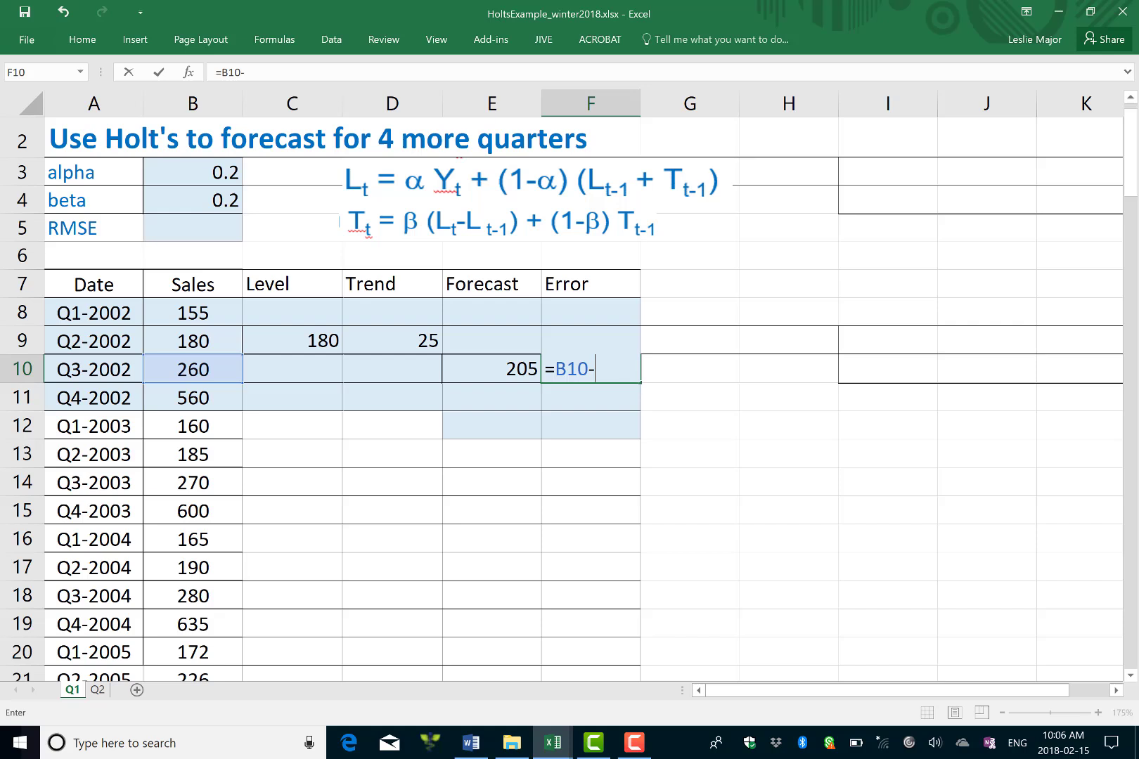
{"action": "key", "text": "Left"}
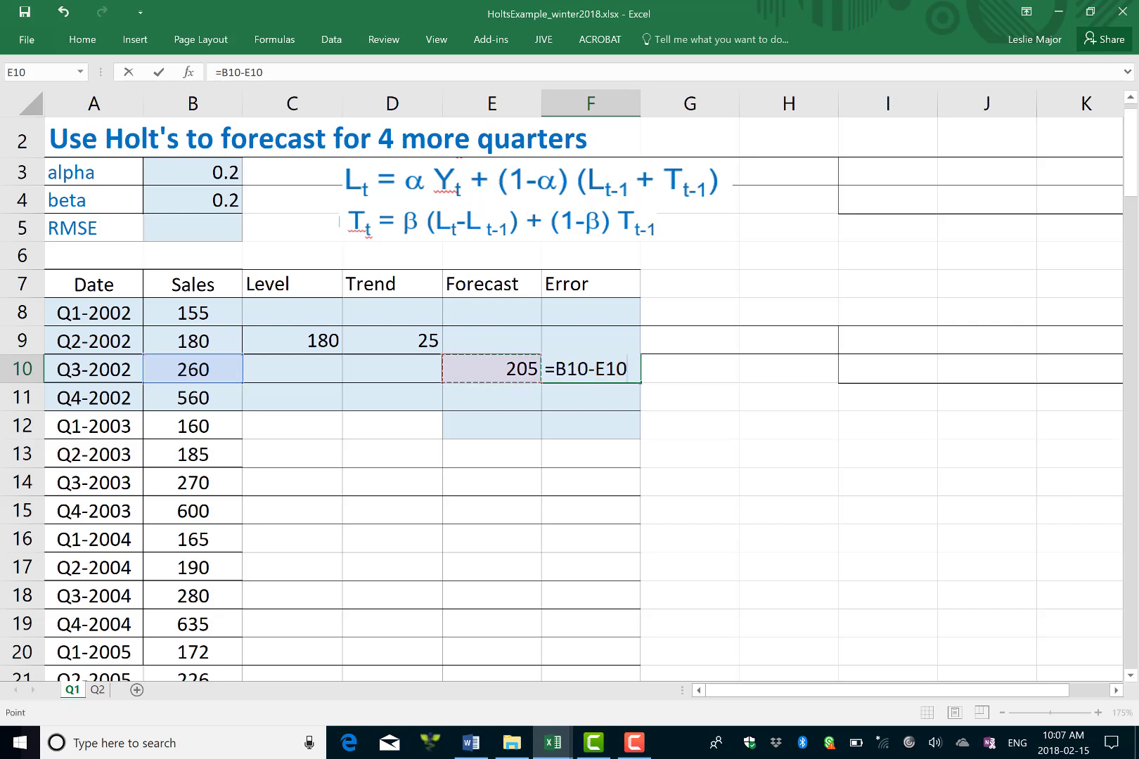
{"action": "key", "text": "Return"}
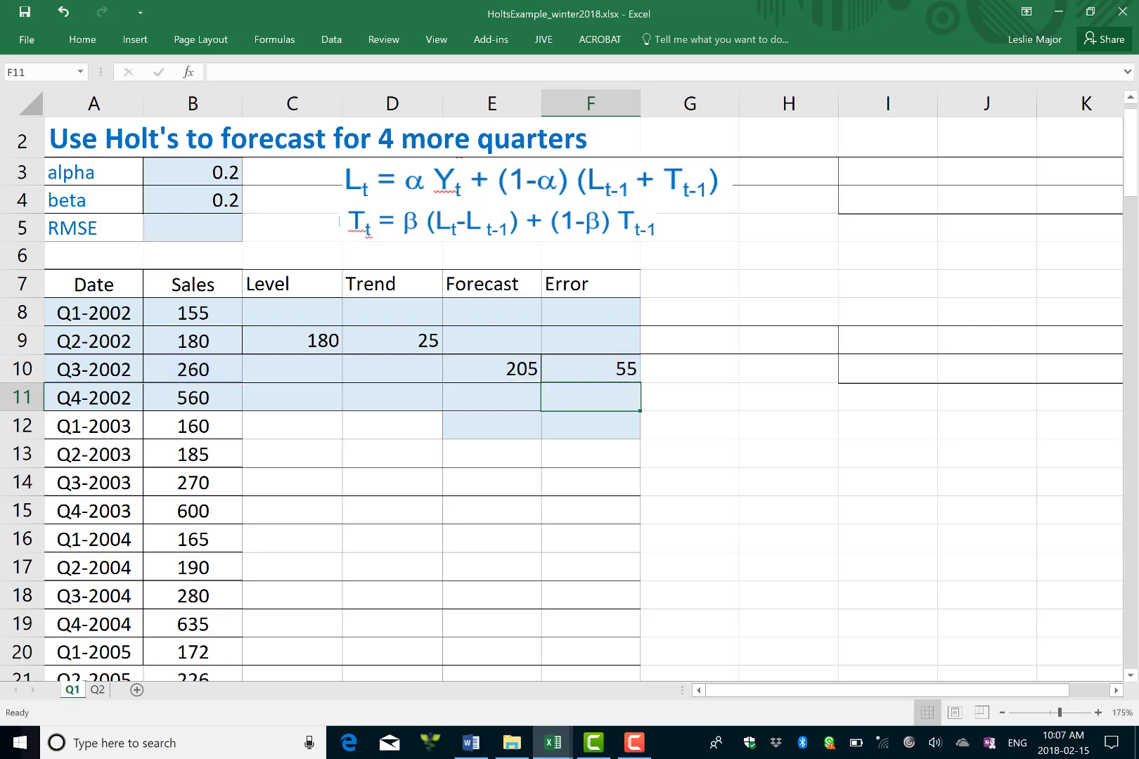
Verify the references in the forecast and error formulas.
{"action": "double_click", "coordinate": [500, 369]}
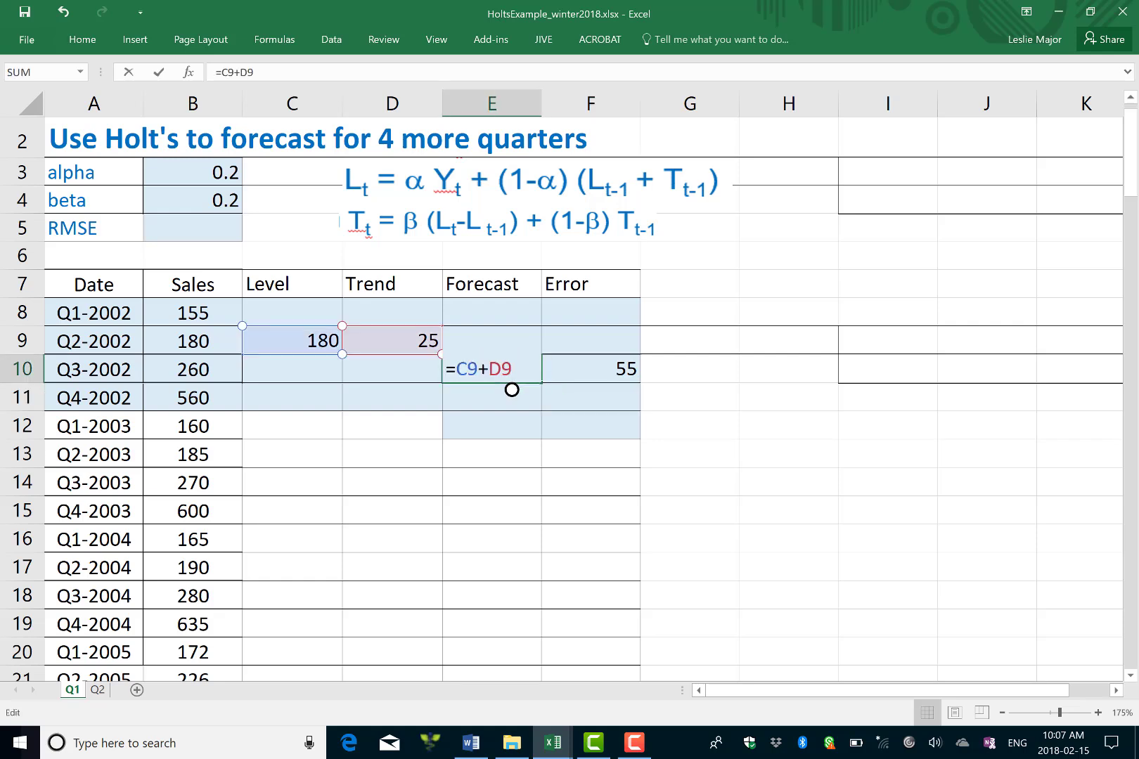
{"action": "key", "text": "Return"}
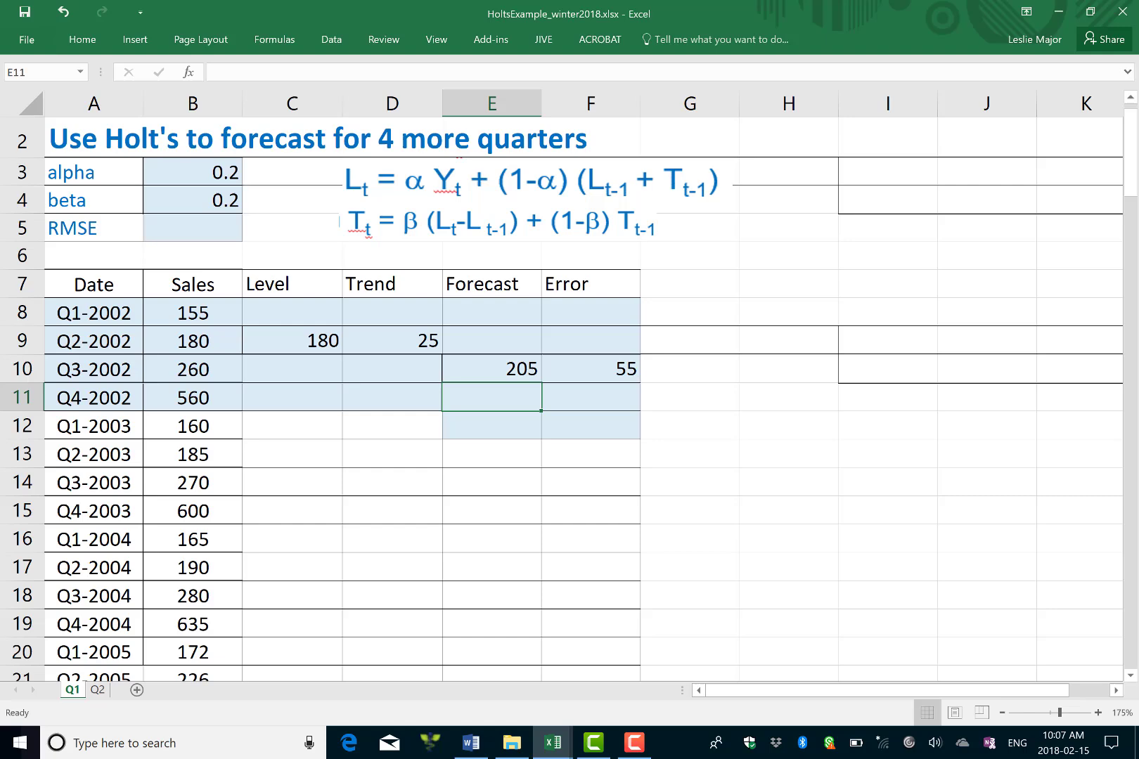
{"action": "double_click", "coordinate": [624, 372]}
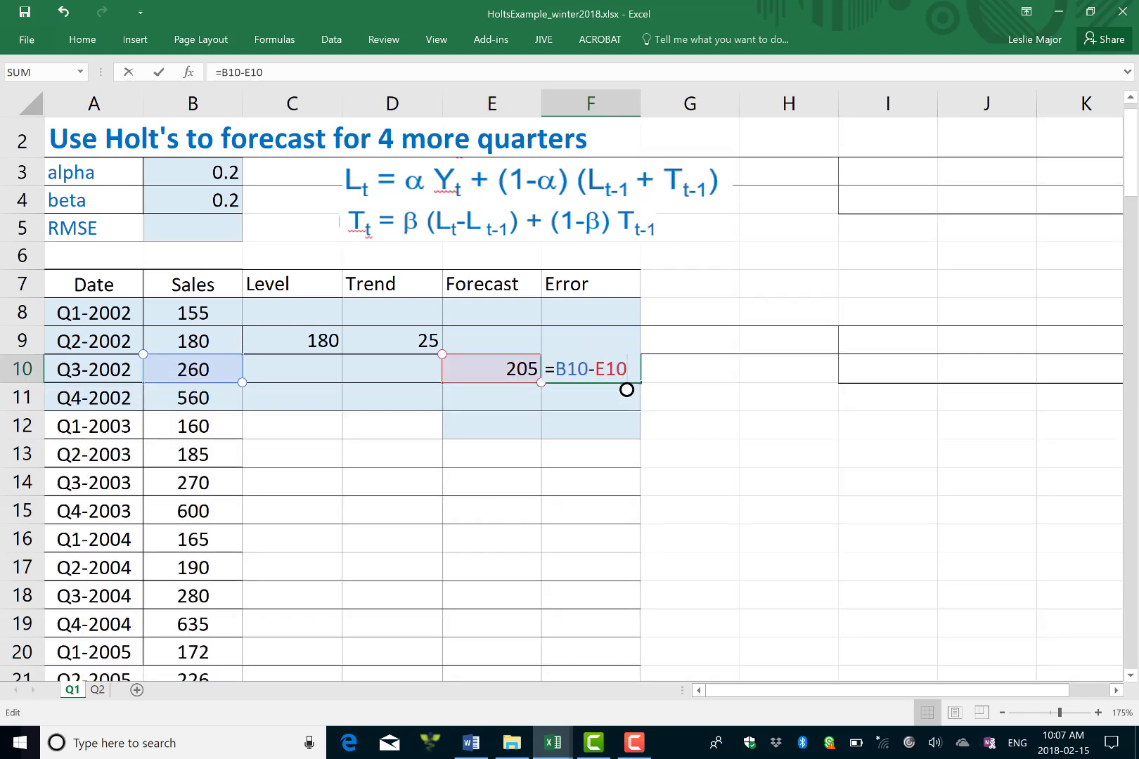
{"action": "key", "text": "Return"}
Start the C10 level formula with alpha as the absolute reference B$3.
{"action": "left_click", "coordinate": [292, 368]}
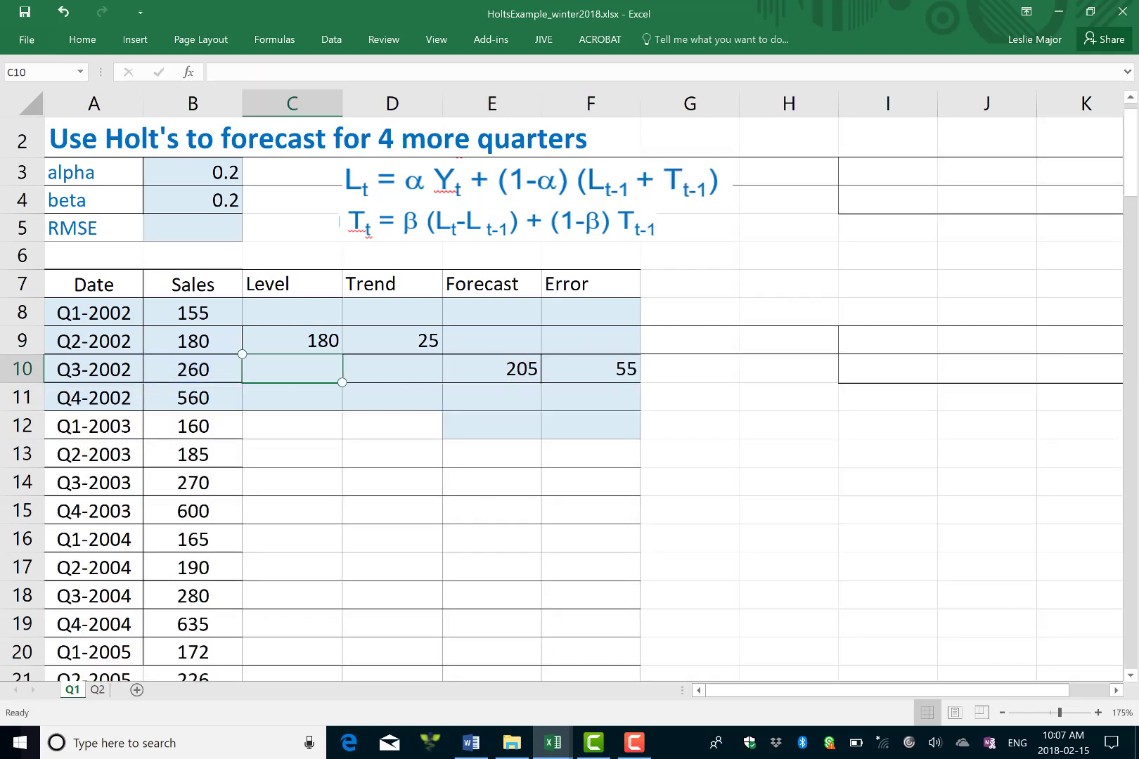
{"action": "scroll", "coordinate": [562, 408], "scroll_direction": "up", "scroll_amount": 1}
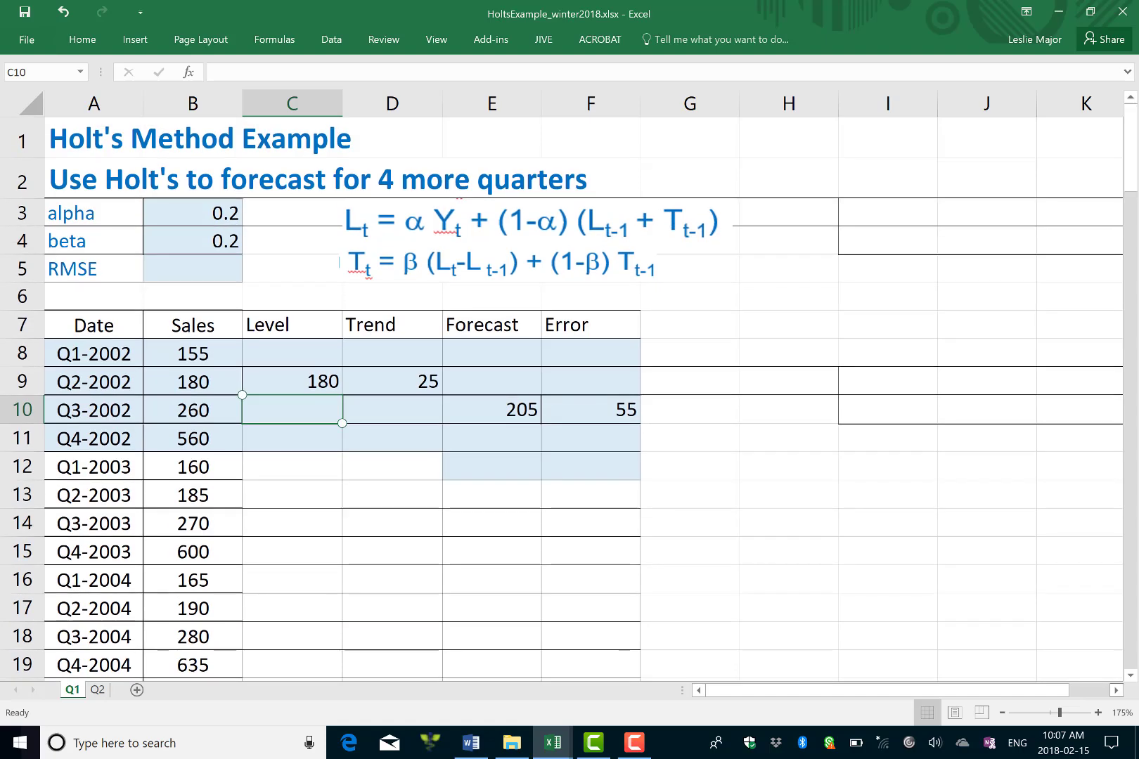
{"action": "type", "text": "="}
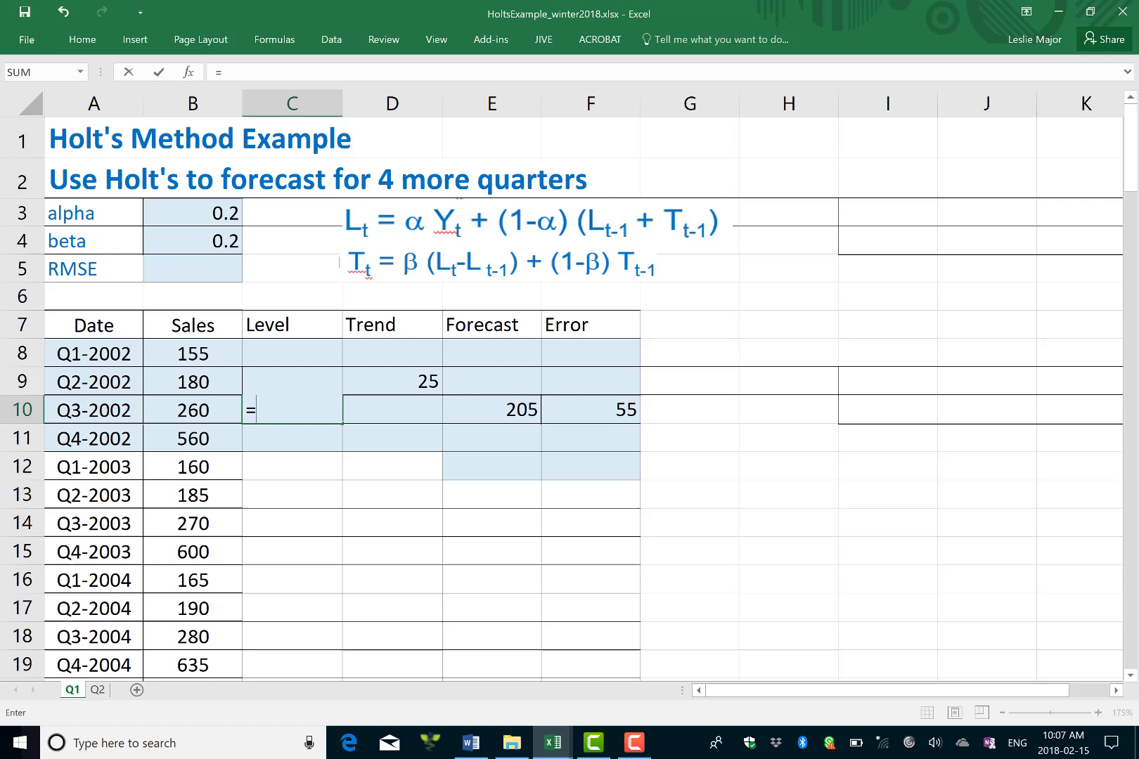
{"action": "left_click", "coordinate": [192, 213]}
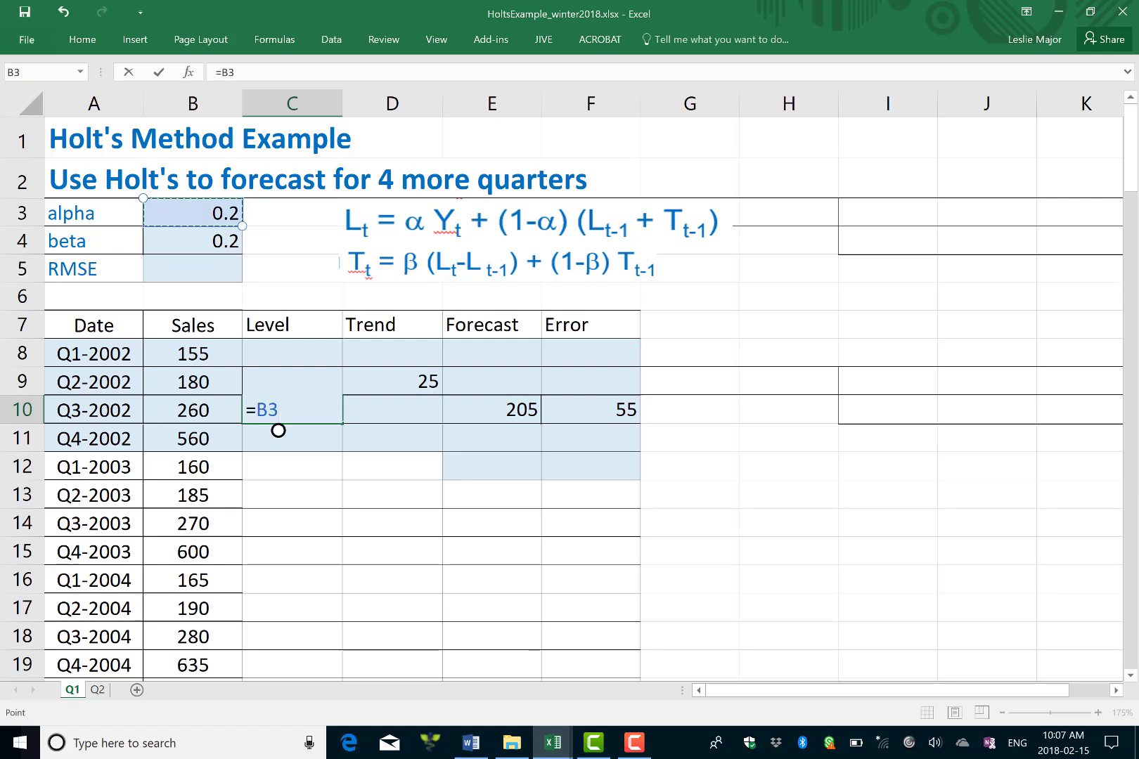
{"action": "left_click", "coordinate": [217, 73]}
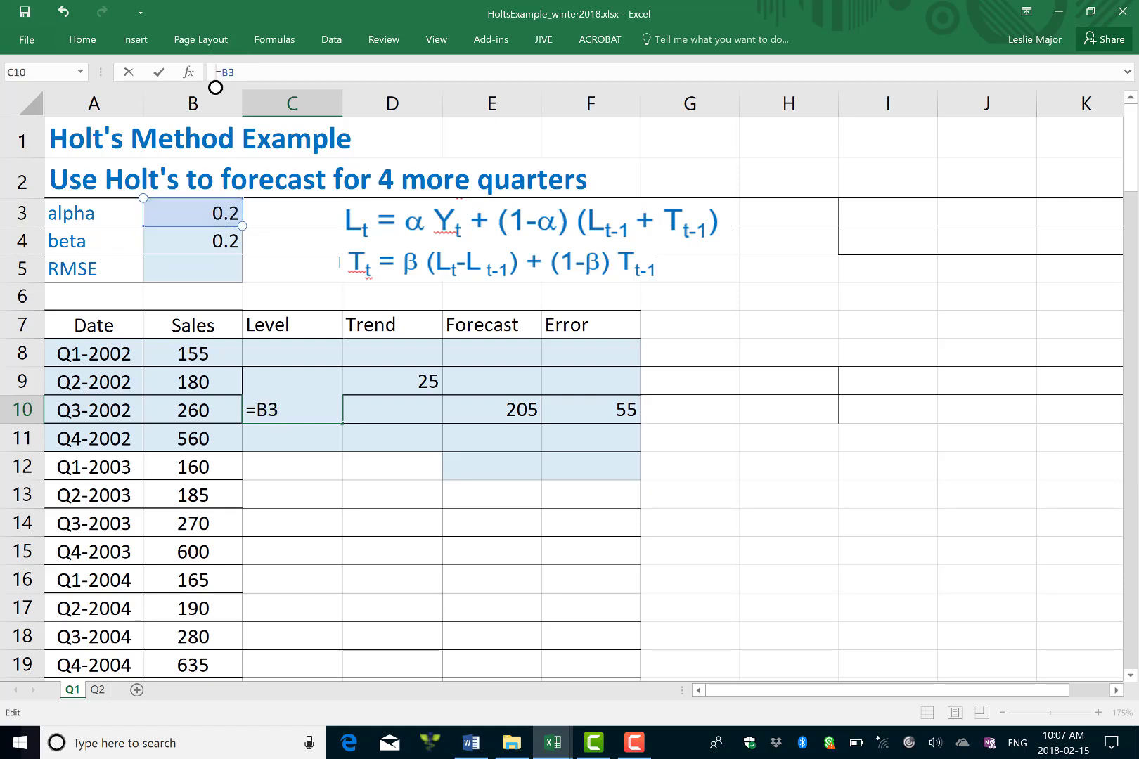
{"action": "left_click", "coordinate": [224, 73]}
{"action": "type", "text": "$"}
{"action": "left_click", "coordinate": [313, 409]}
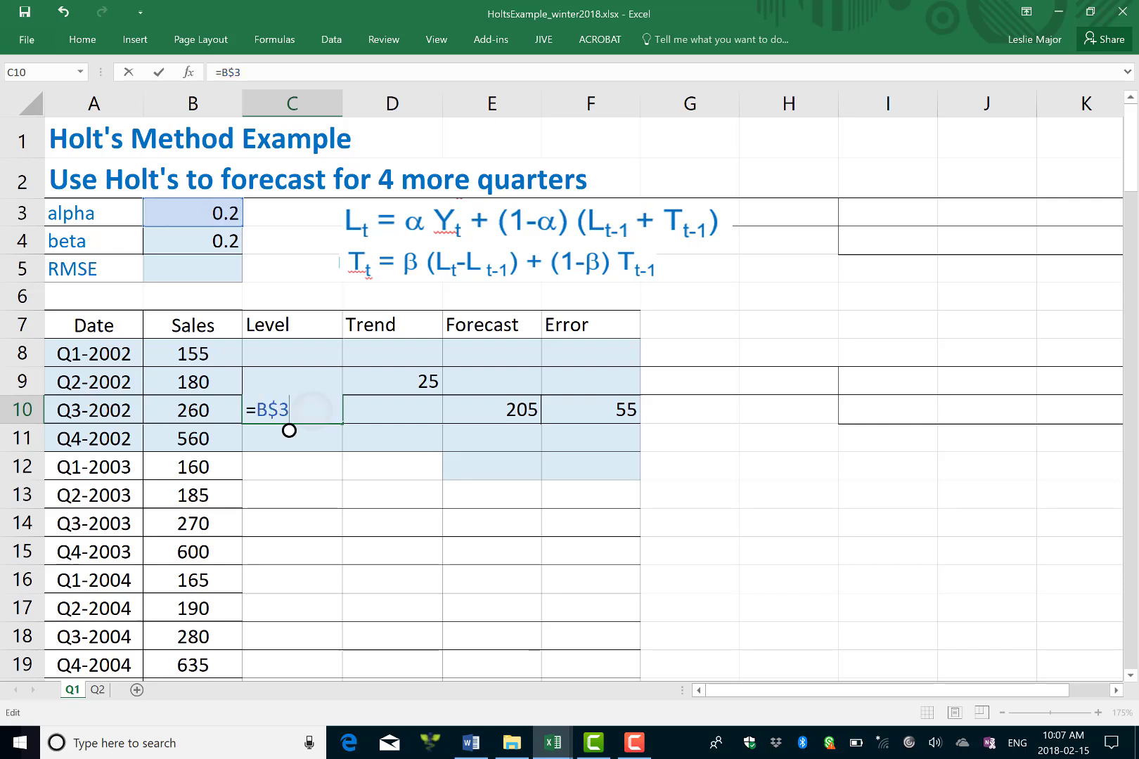
Complete C10 as =B$3*B10+(1-B$3)*(C9+D9), giving 216.
{"action": "type", "text": "*"}
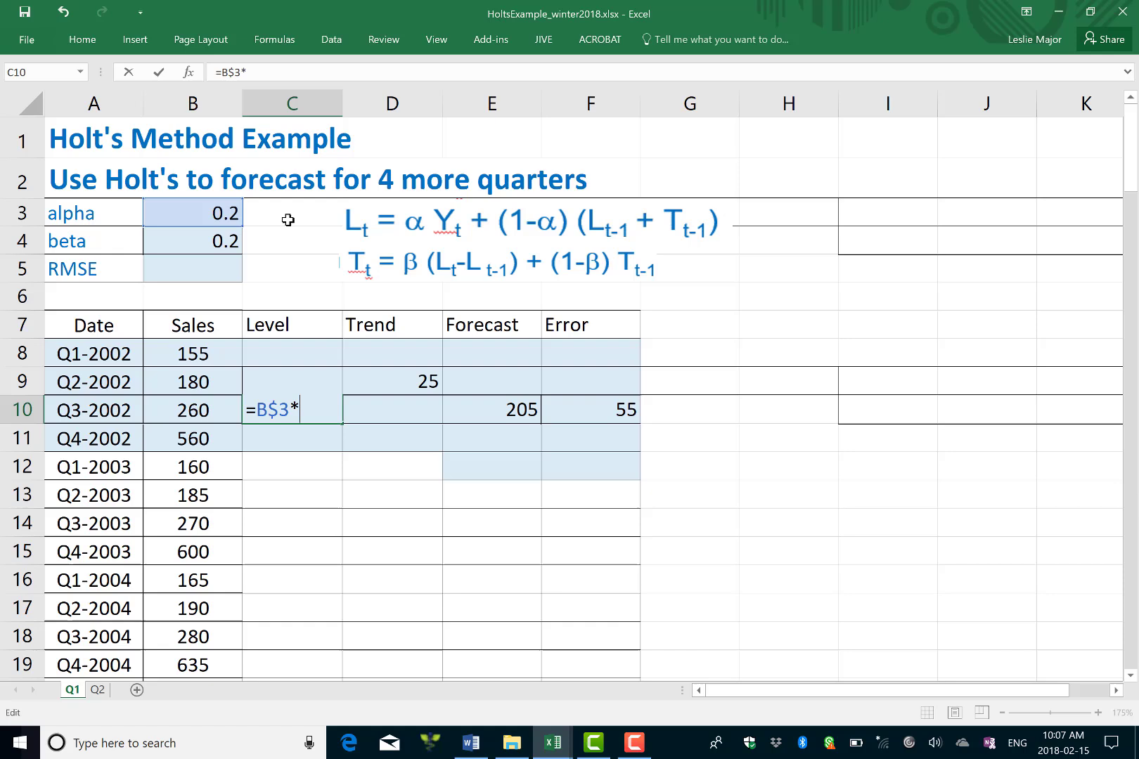
{"action": "left_click", "coordinate": [202, 418]}
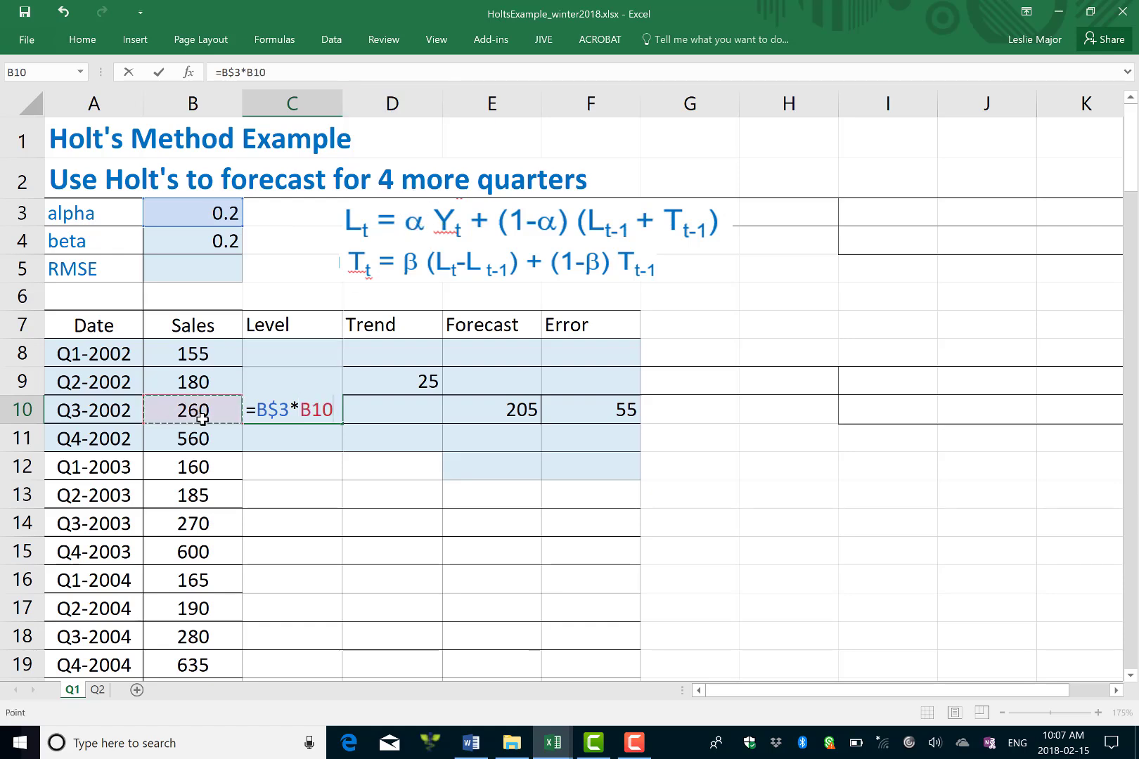
{"action": "type", "text": "+"}
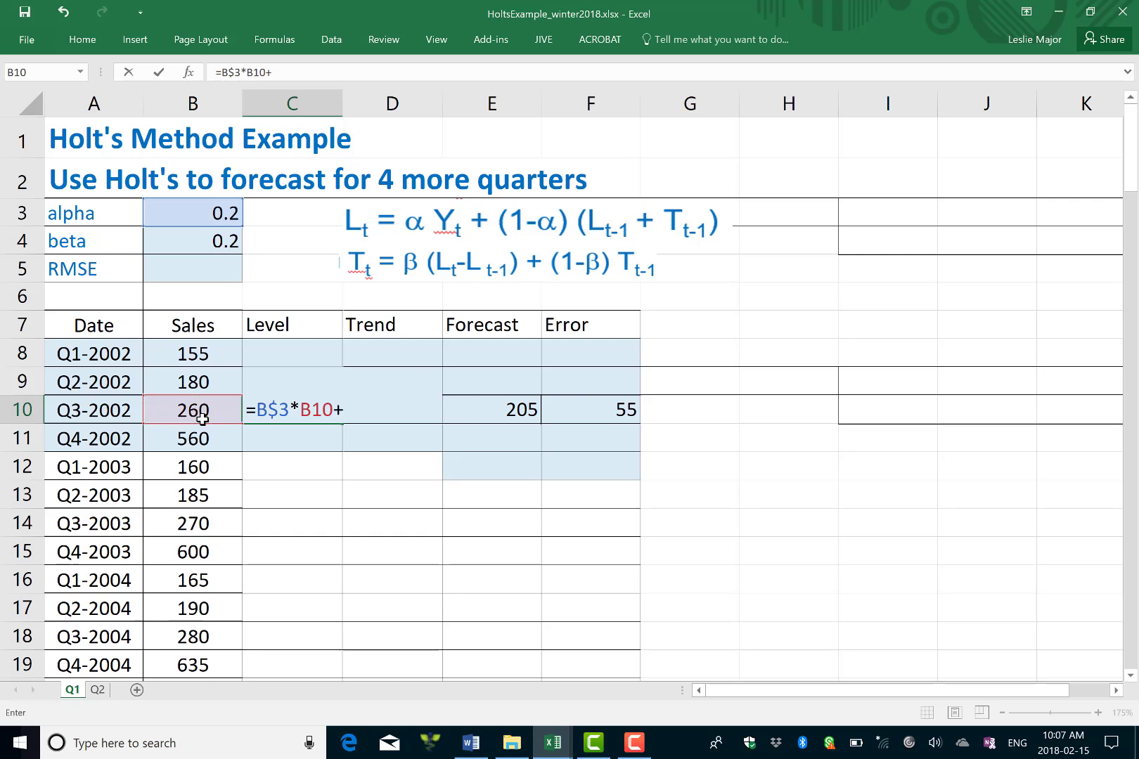
{"action": "type", "text": "(1-B$3"}
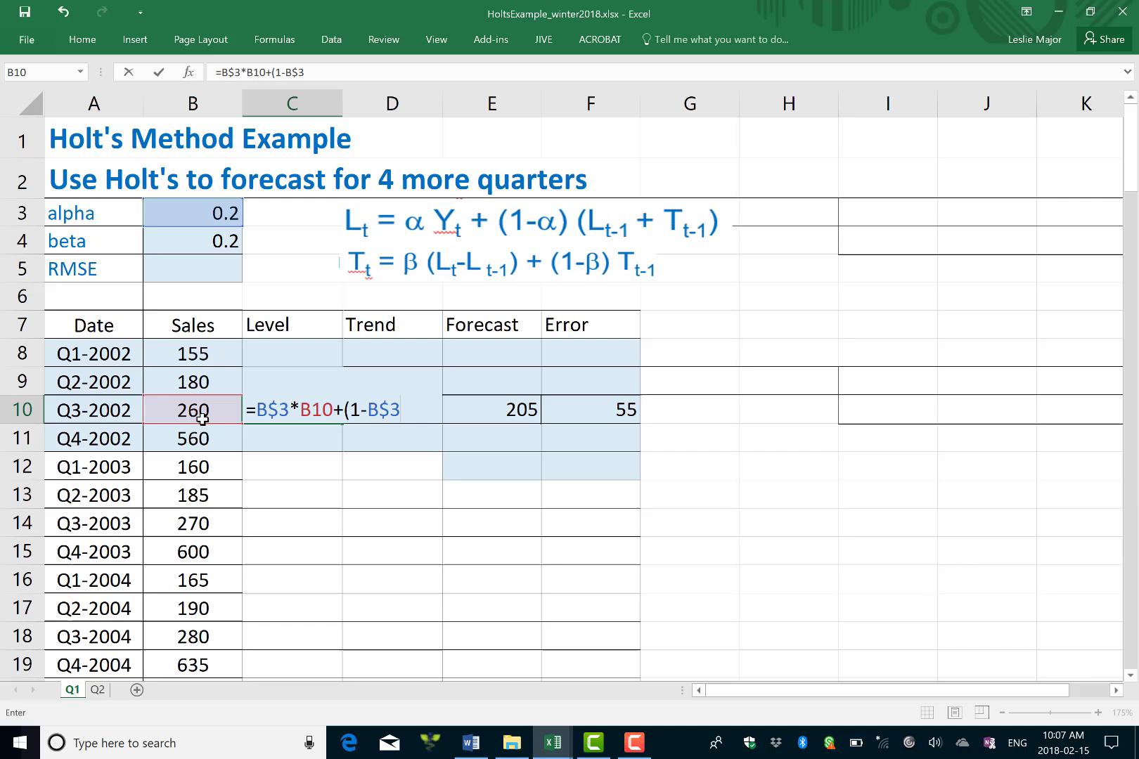
{"action": "type", "text": ")"}
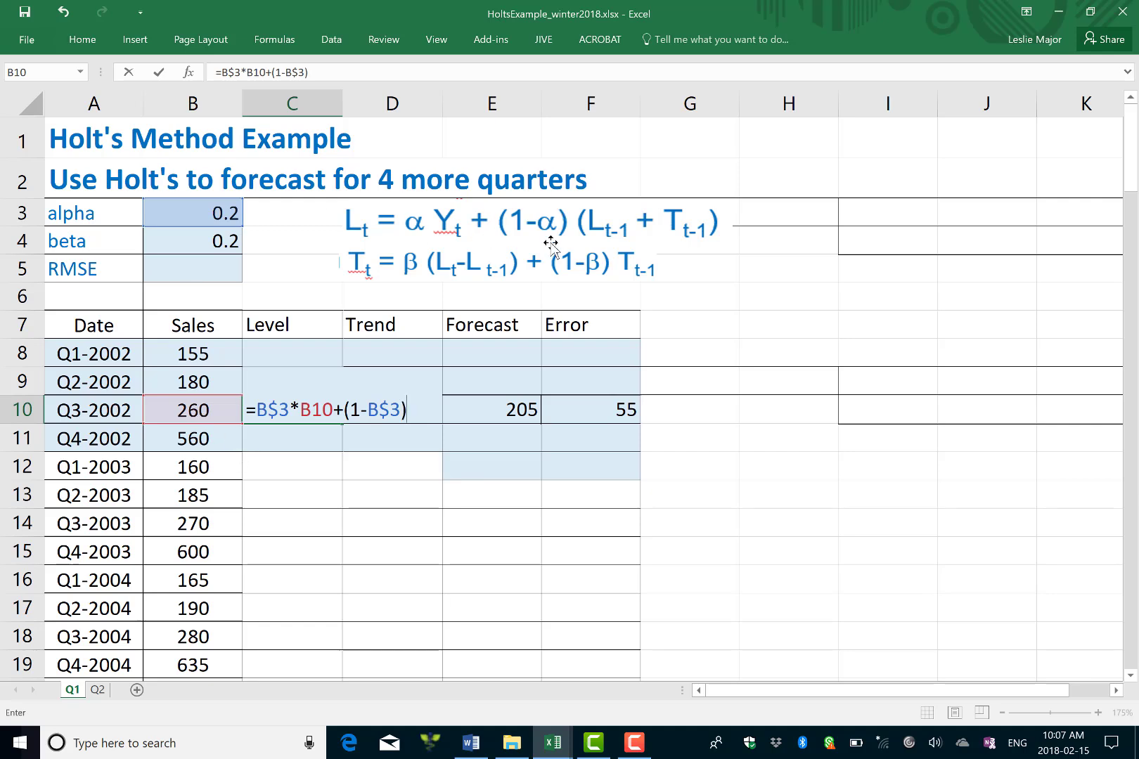
{"action": "type", "text": "*(J"}
{"action": "key", "text": "BackSpace"}
{"action": "type", "text": "C9+"}
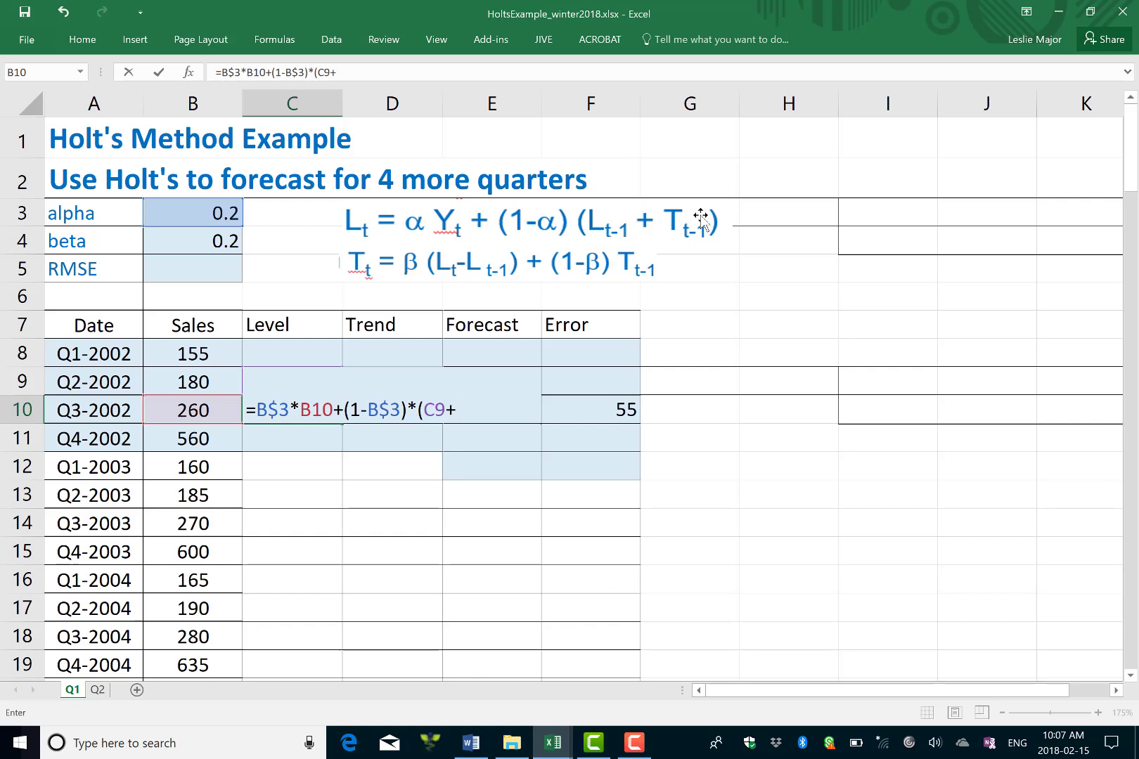
{"action": "type", "text": "D9)"}
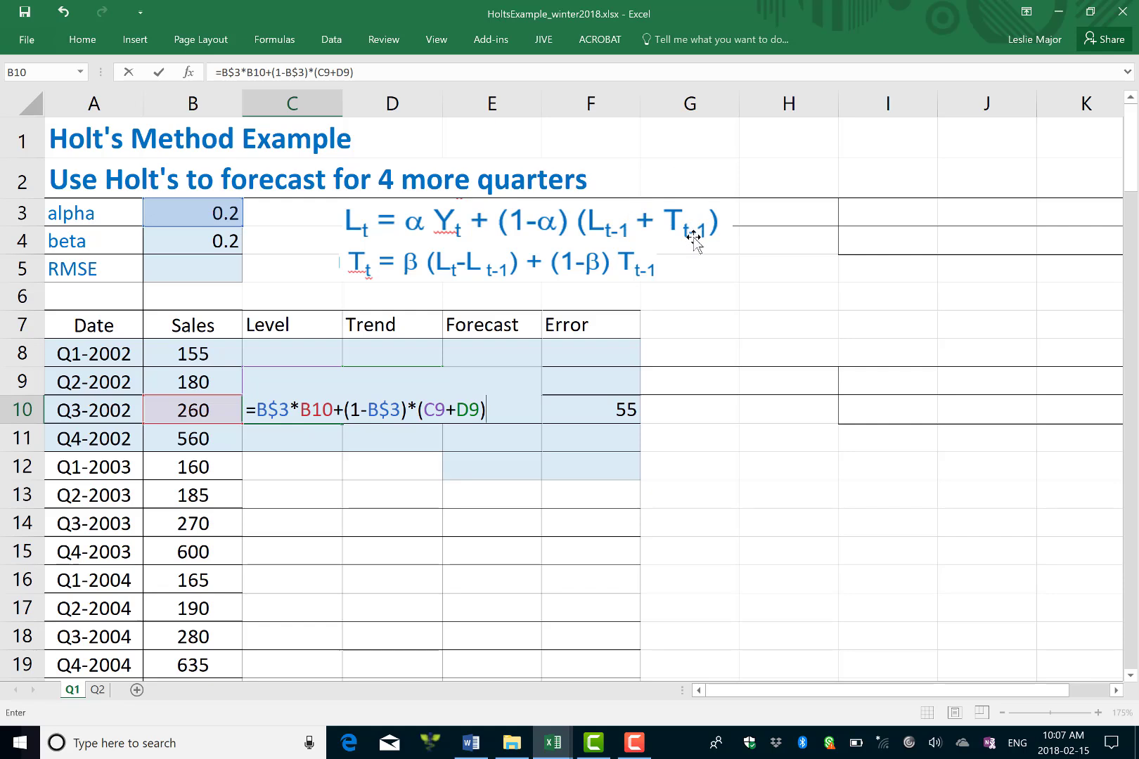
{"action": "key", "text": "Return"}
{"action": "key", "text": "Up"}
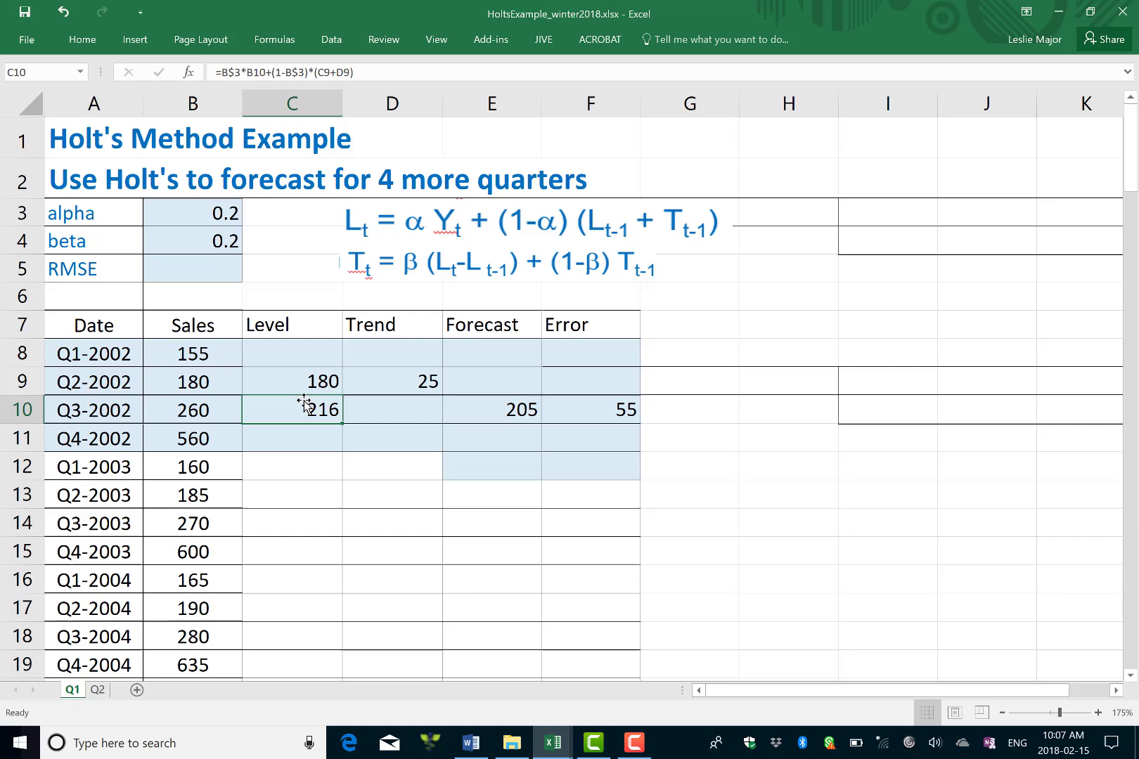
Fill the C10 level formula down column C and check its references.
{"action": "double_click", "coordinate": [341, 427]}
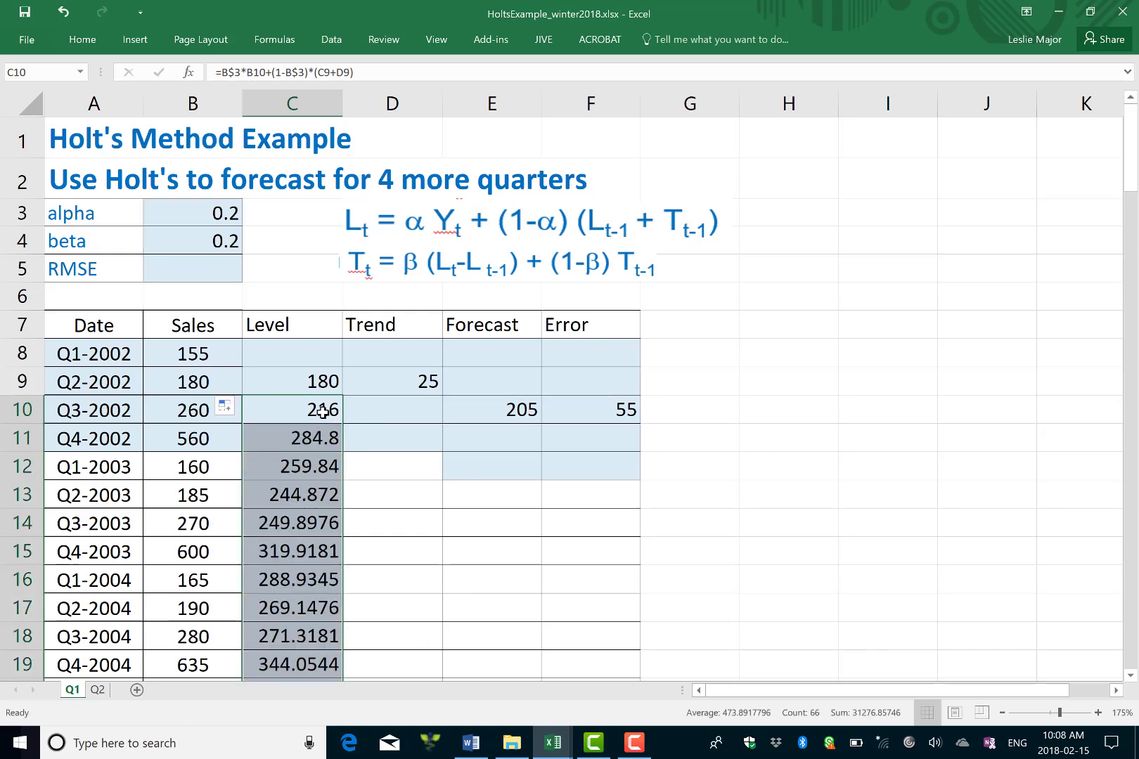
{"action": "double_click", "coordinate": [322, 412]}
{"action": "key", "text": "Return"}
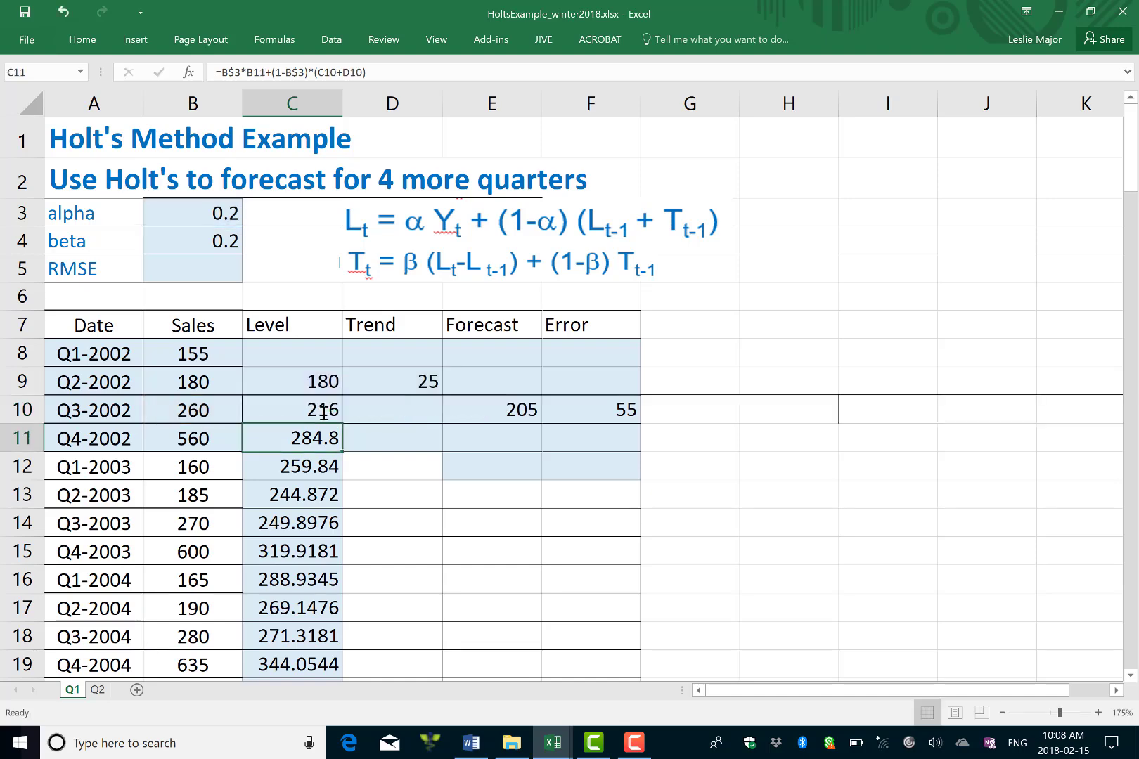
Enter the Q3-2002 trend =B$4*(C10-C9)+(1-B$4)*D9 in D10, giving 27.2.
{"action": "left_click", "coordinate": [391, 414]}
{"action": "type", "text": "="}
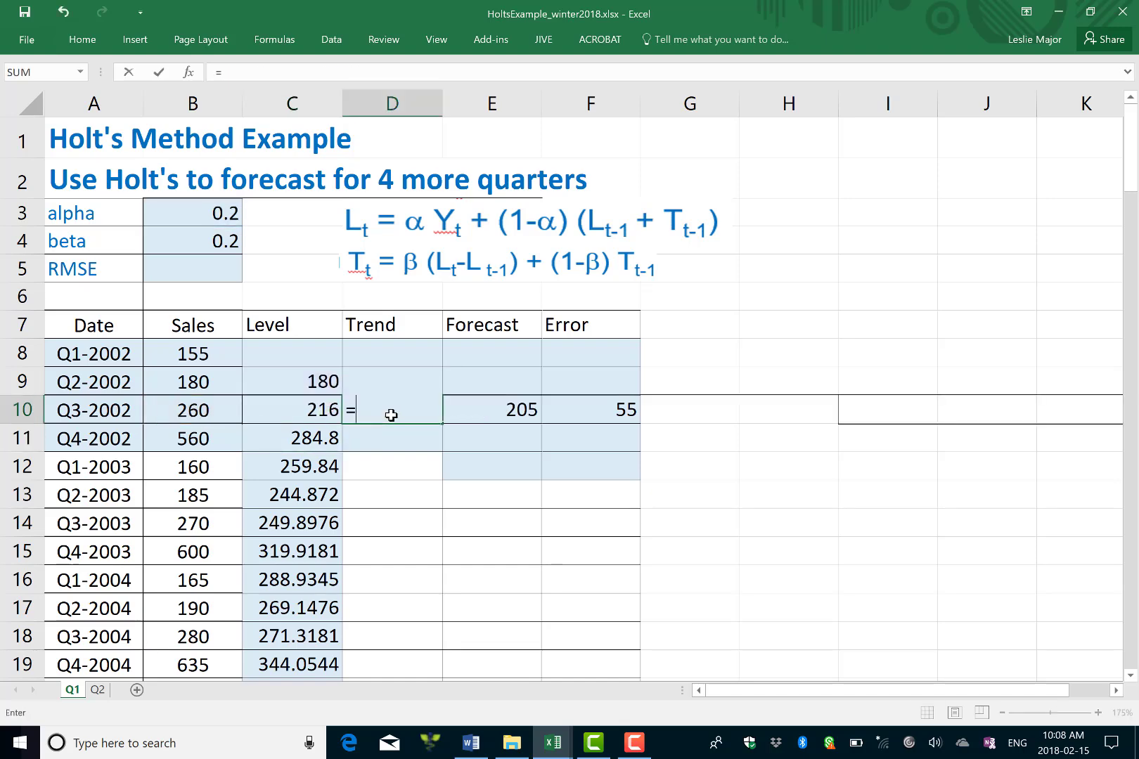
{"action": "left_click", "coordinate": [212, 243]}
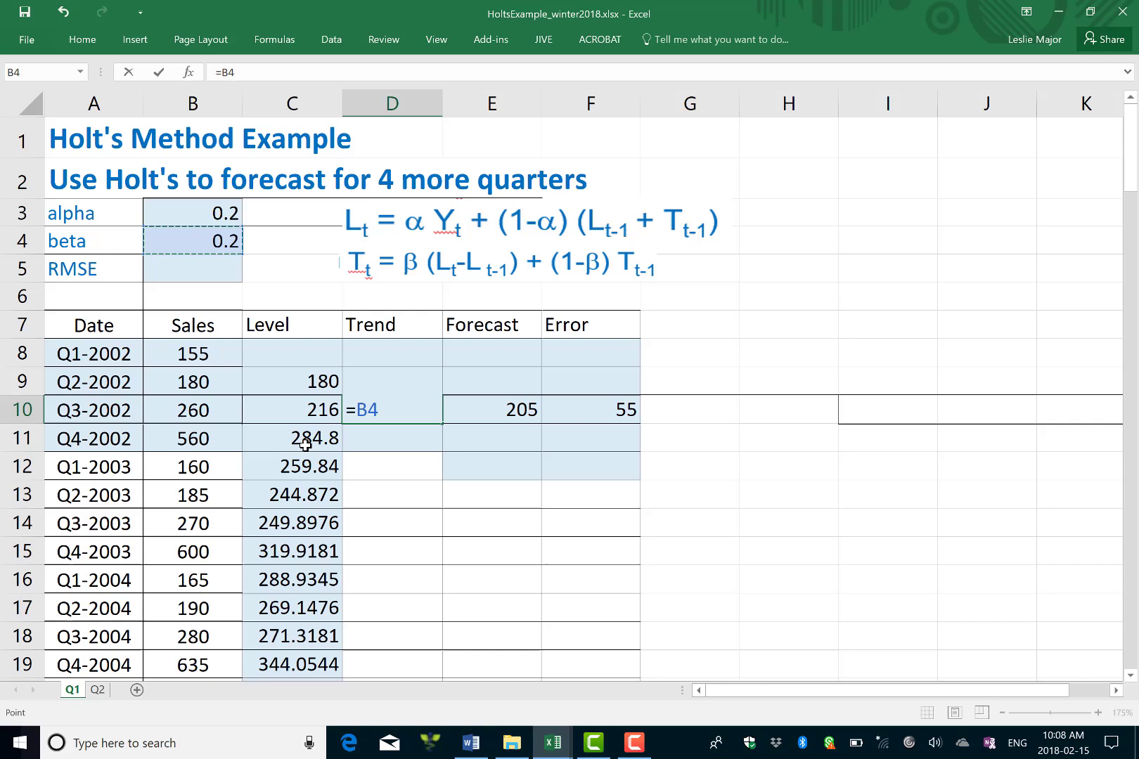
{"action": "left_click", "coordinate": [373, 413]}
{"action": "type", "text": "$4"}
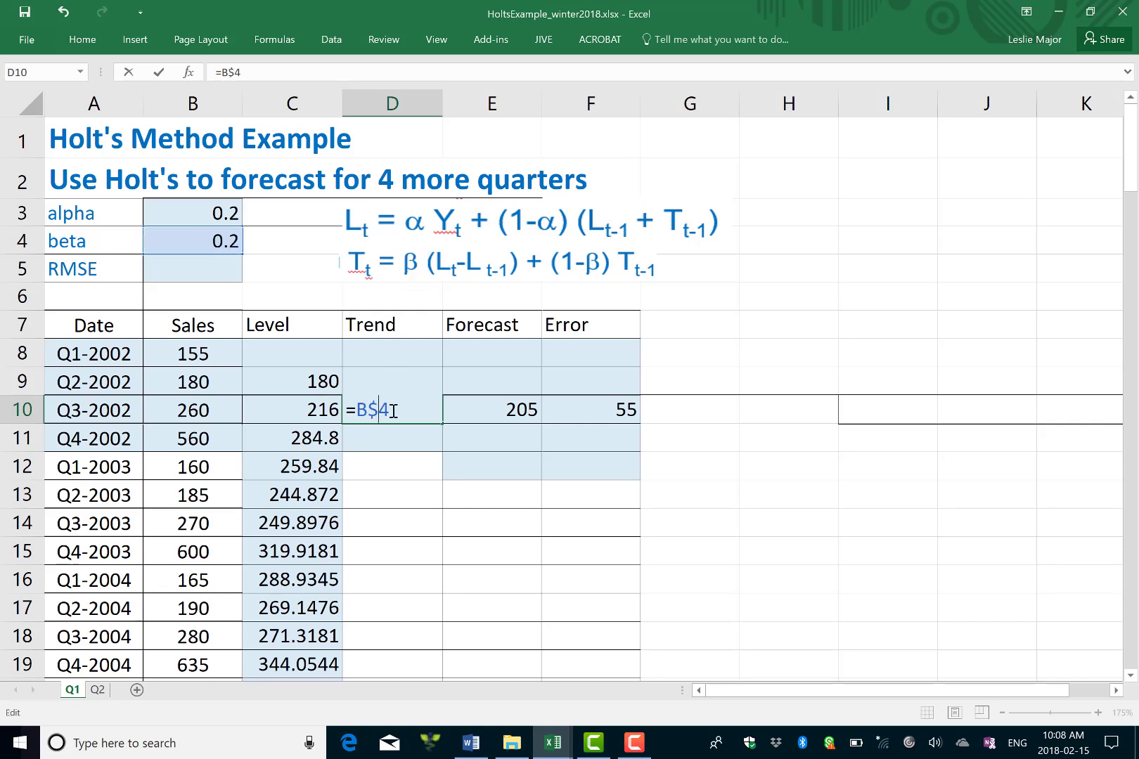
{"action": "type", "text": "*("}
{"action": "left_click", "coordinate": [316, 408]}
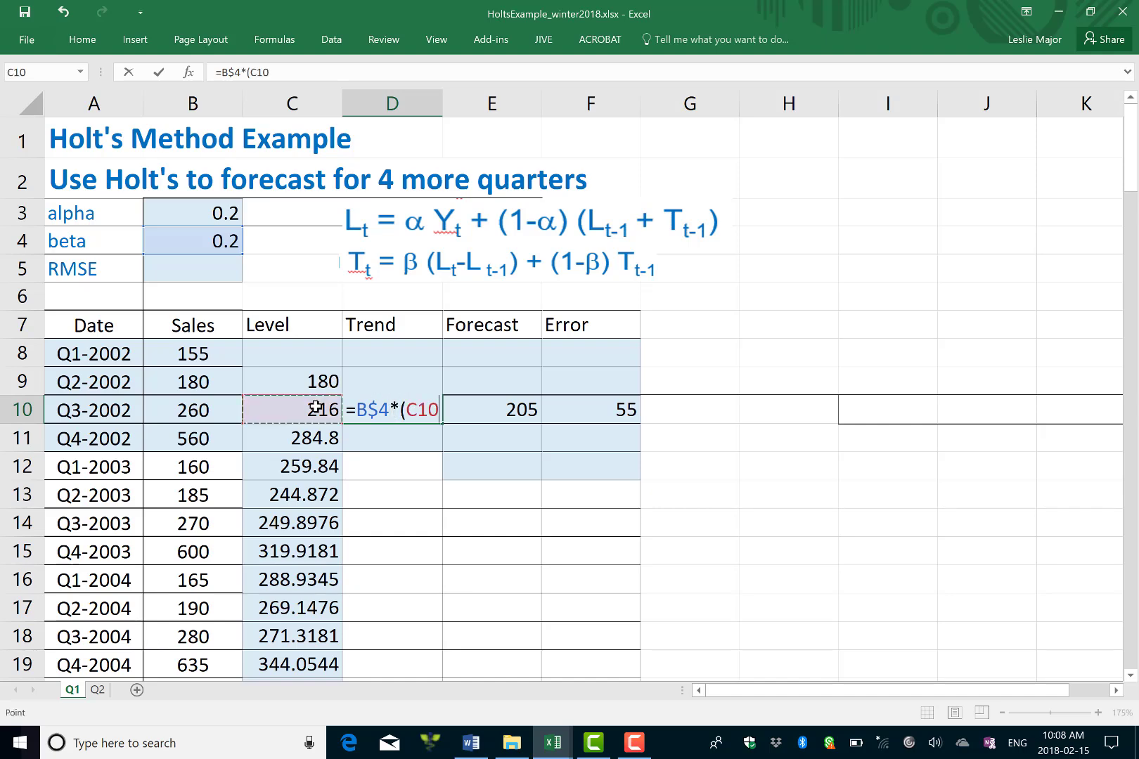
{"action": "type", "text": "-"}
{"action": "left_click", "coordinate": [330, 381]}
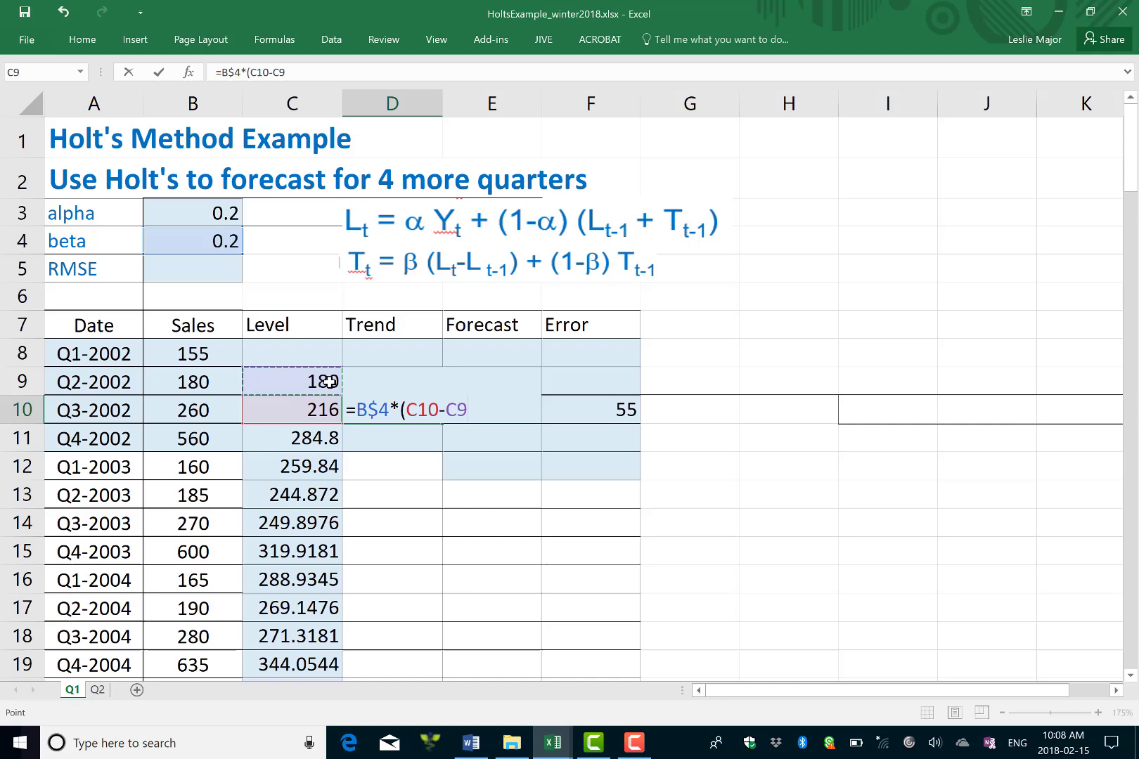
{"action": "type", "text": ")"}
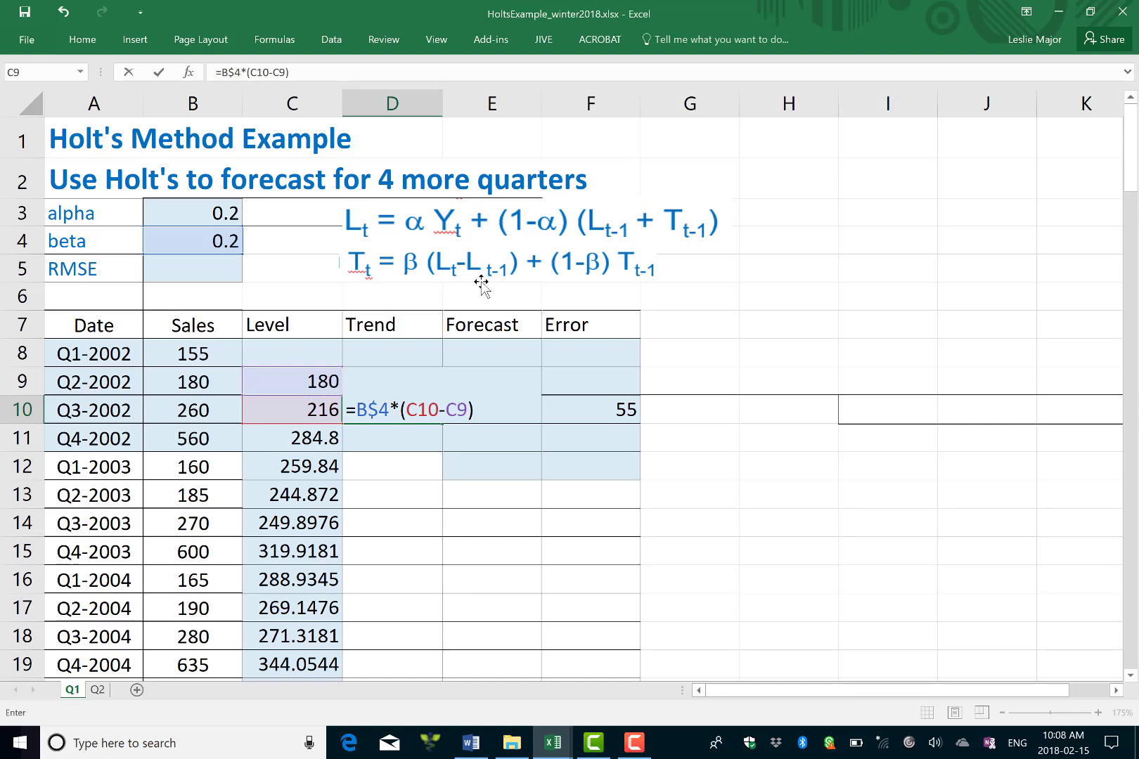
{"action": "type", "text": "+"}
{"action": "type", "text": "(1-B"}
{"action": "type", "text": "$4"}
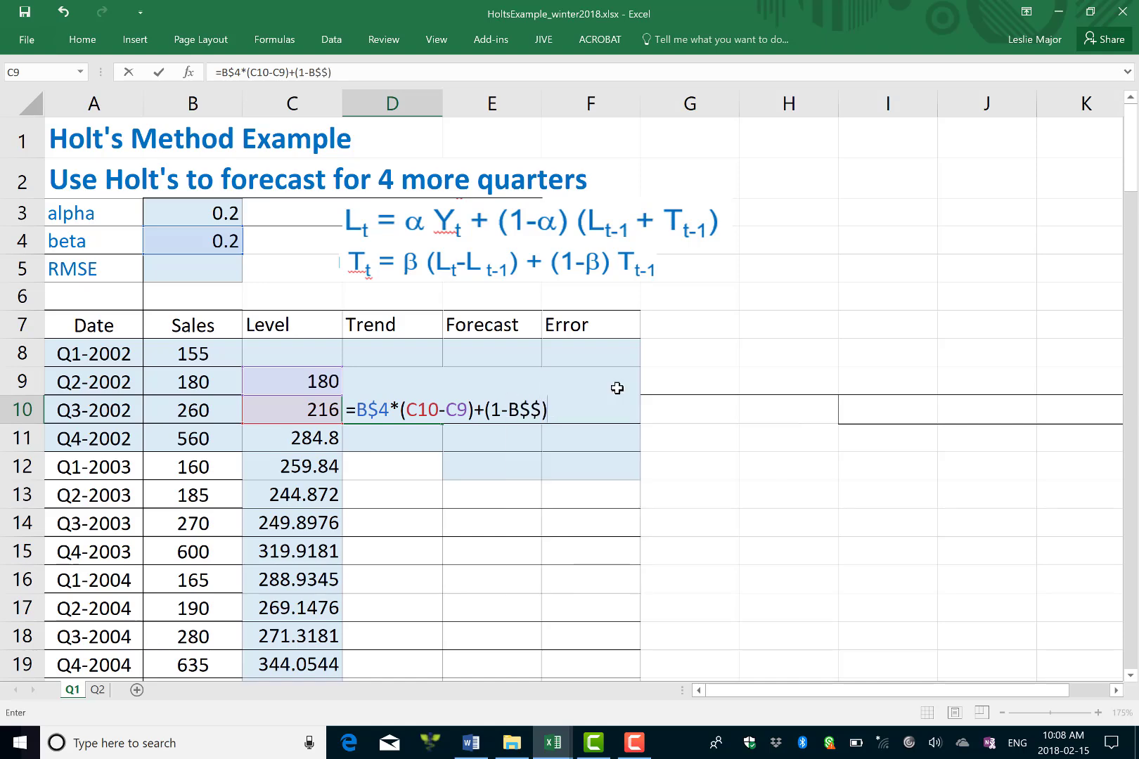
{"action": "type", "text": ")"}
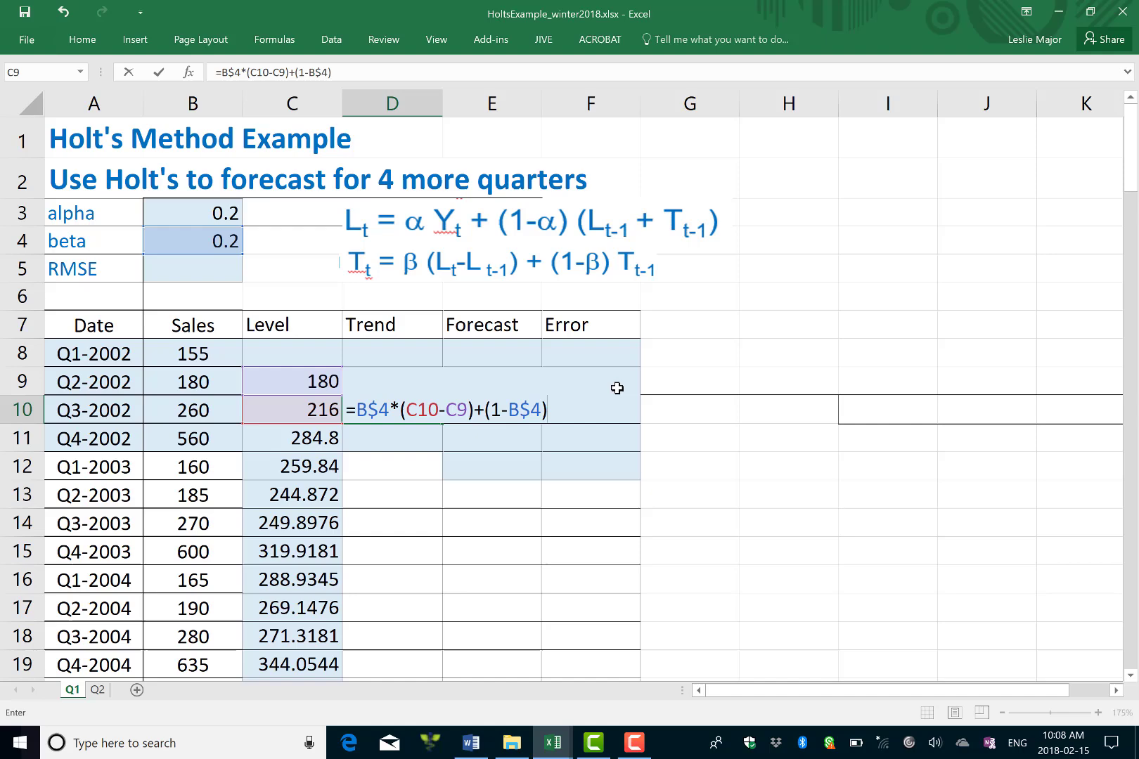
{"action": "type", "text": "*"}
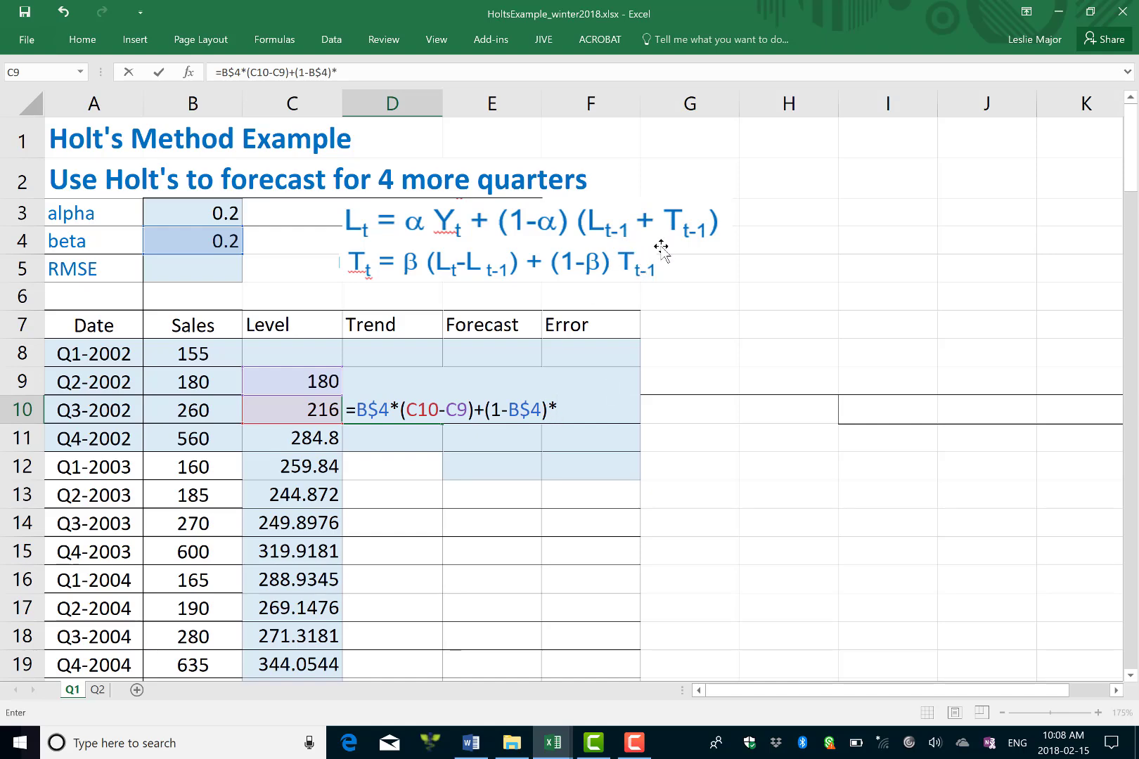
{"action": "type", "text": "D9"}
{"action": "key", "text": "Return"}
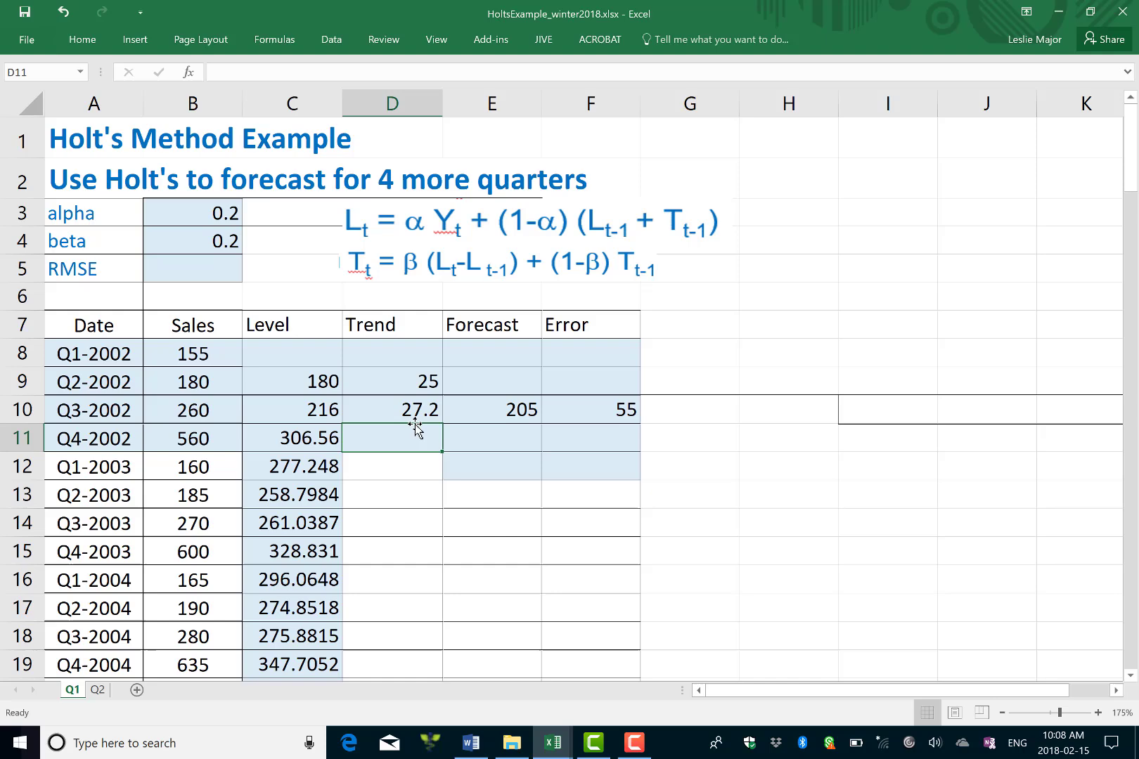
{"action": "left_click", "coordinate": [417, 414]}
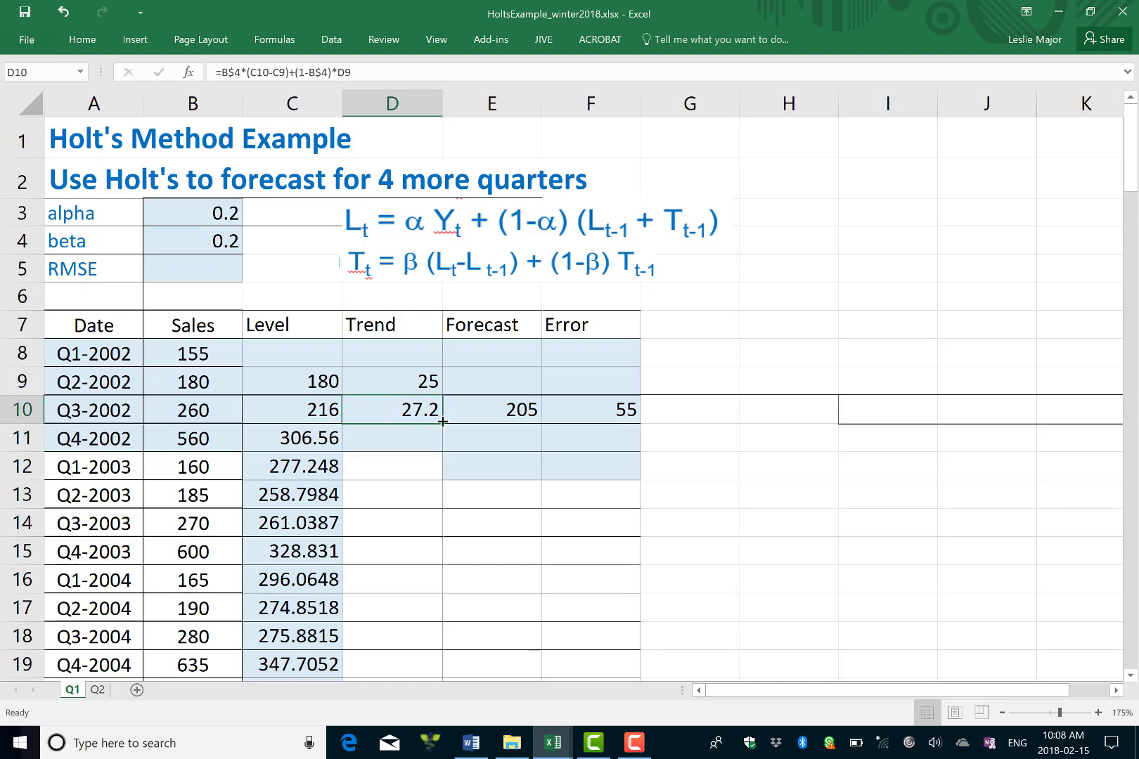
Fill the D10, E10 and F10 formulas down the table, giving a Q4-2002 forecast of 243.2.
{"action": "double_click", "coordinate": [442, 422]}
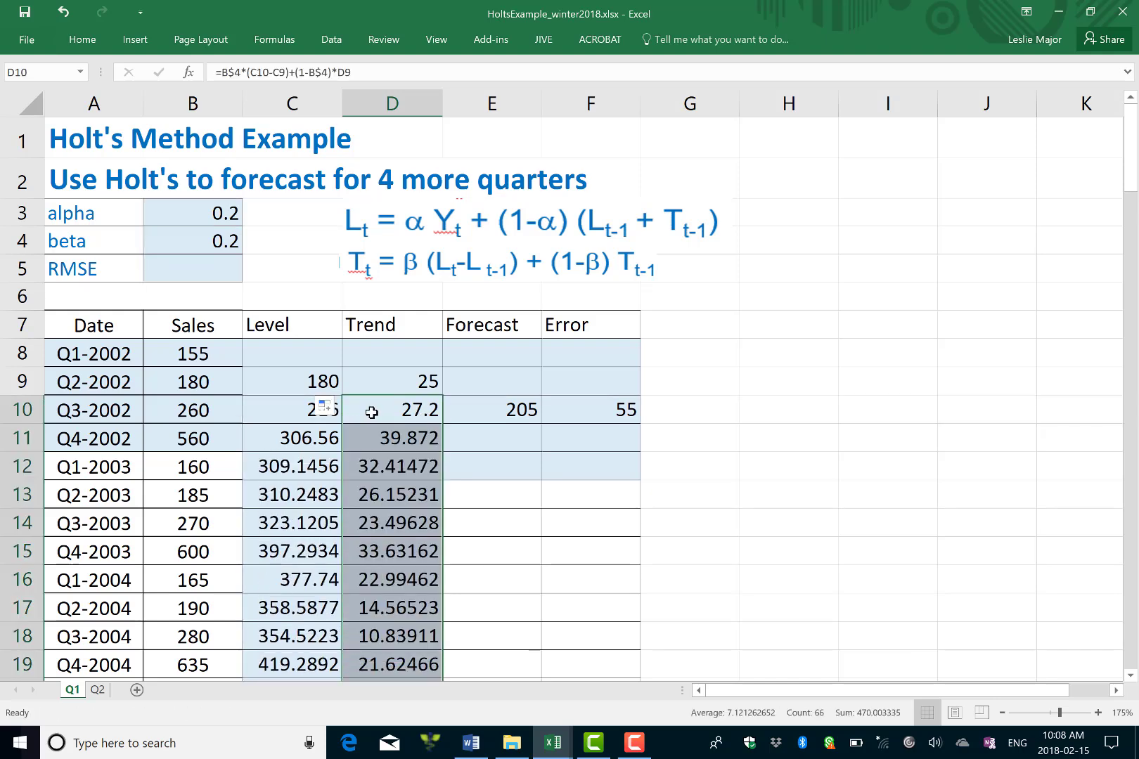
{"action": "left_click_drag", "start_coordinate": [468, 409], "coordinate": [473, 437]}
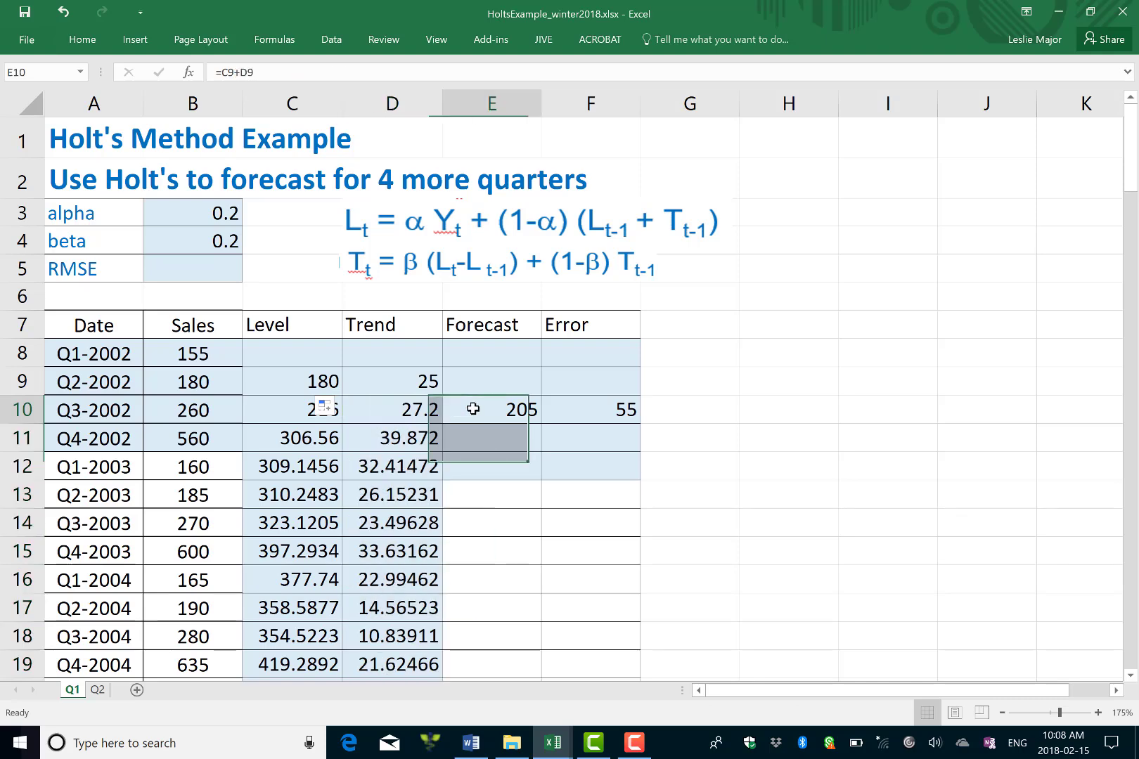
{"action": "double_click", "coordinate": [540, 424]}
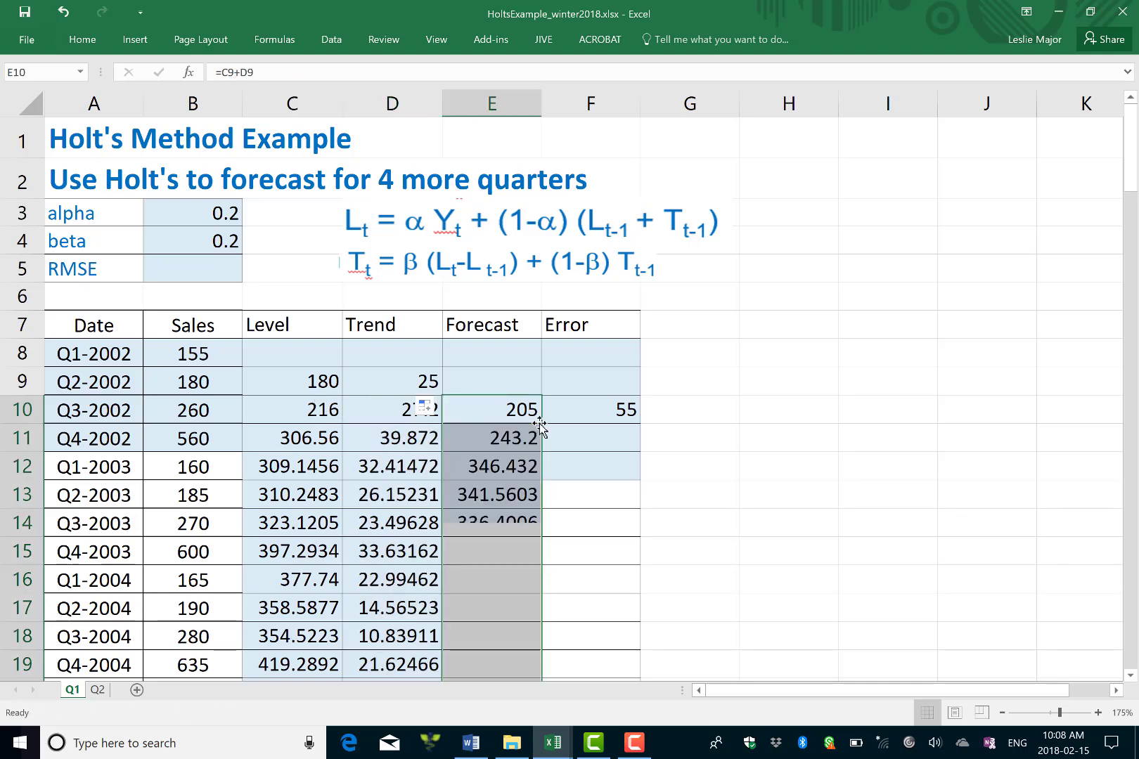
{"action": "left_click", "coordinate": [566, 421]}
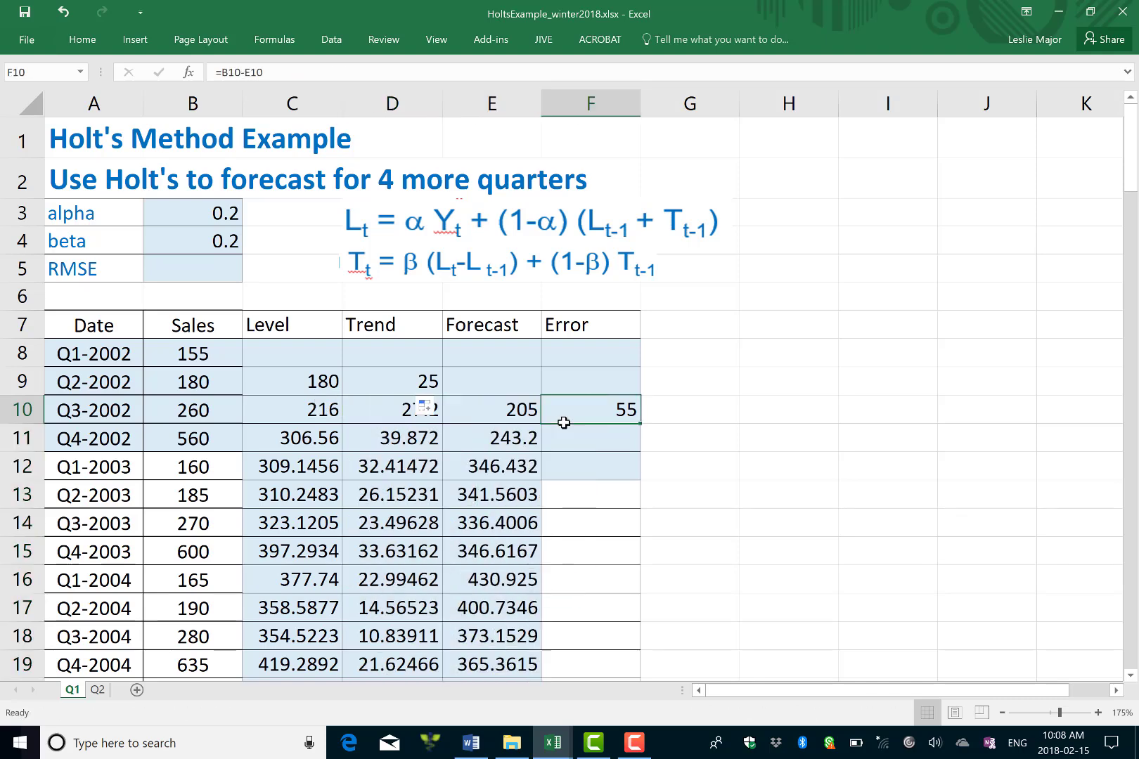
{"action": "double_click", "coordinate": [641, 422]}
{"action": "left_click", "coordinate": [676, 391]}
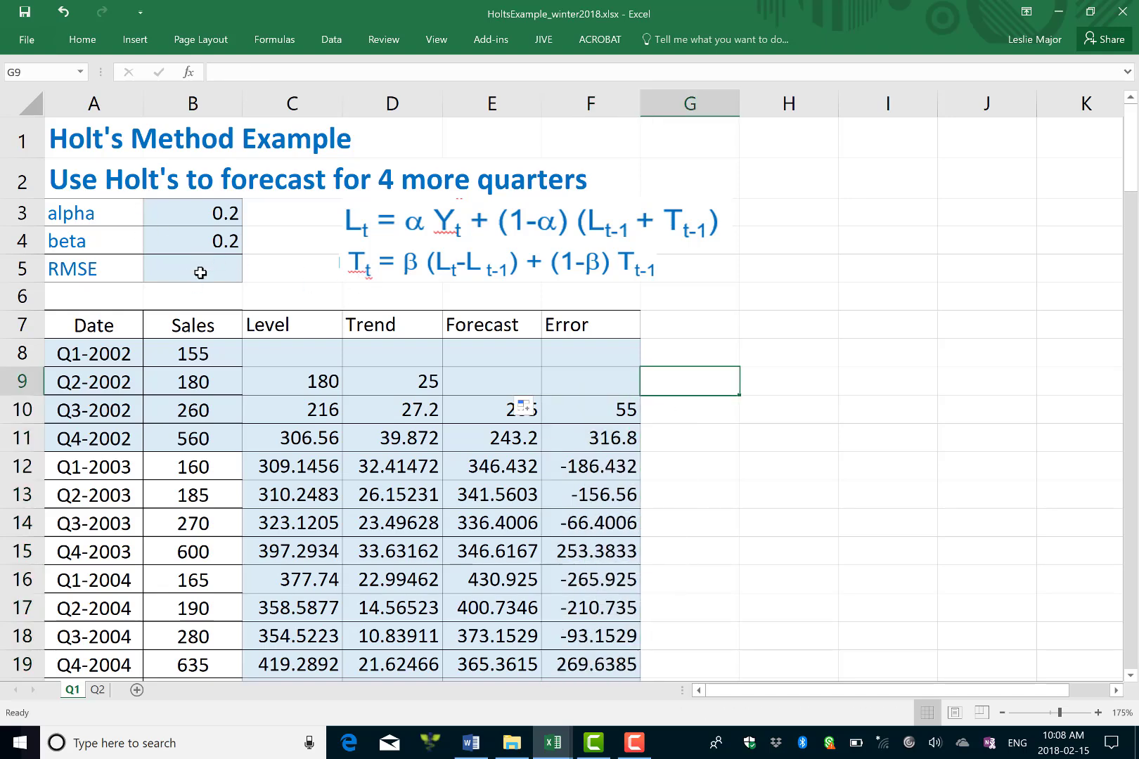
Copy the empty block C77:D80 and paste it over the 2018 level and trend cells.
{"action": "scroll", "coordinate": [652, 310], "scroll_direction": "down", "scroll_amount": 3}
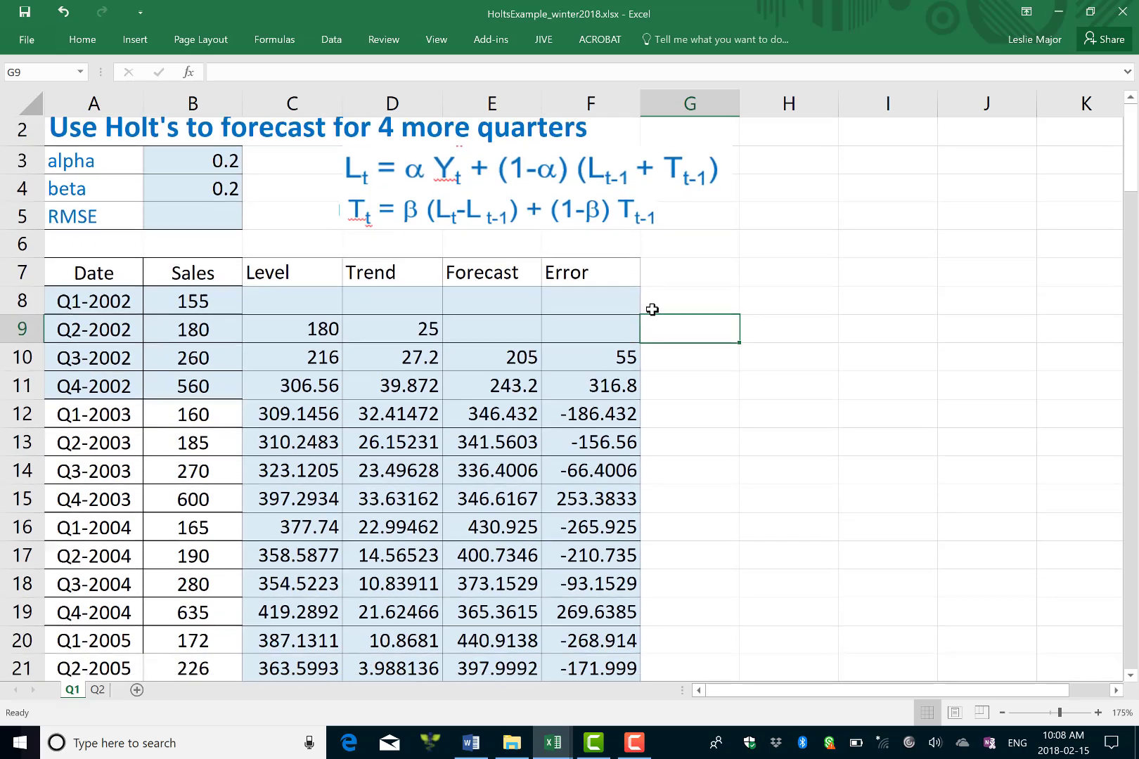
{"action": "scroll", "coordinate": [652, 309], "scroll_direction": "down", "scroll_amount": 8}
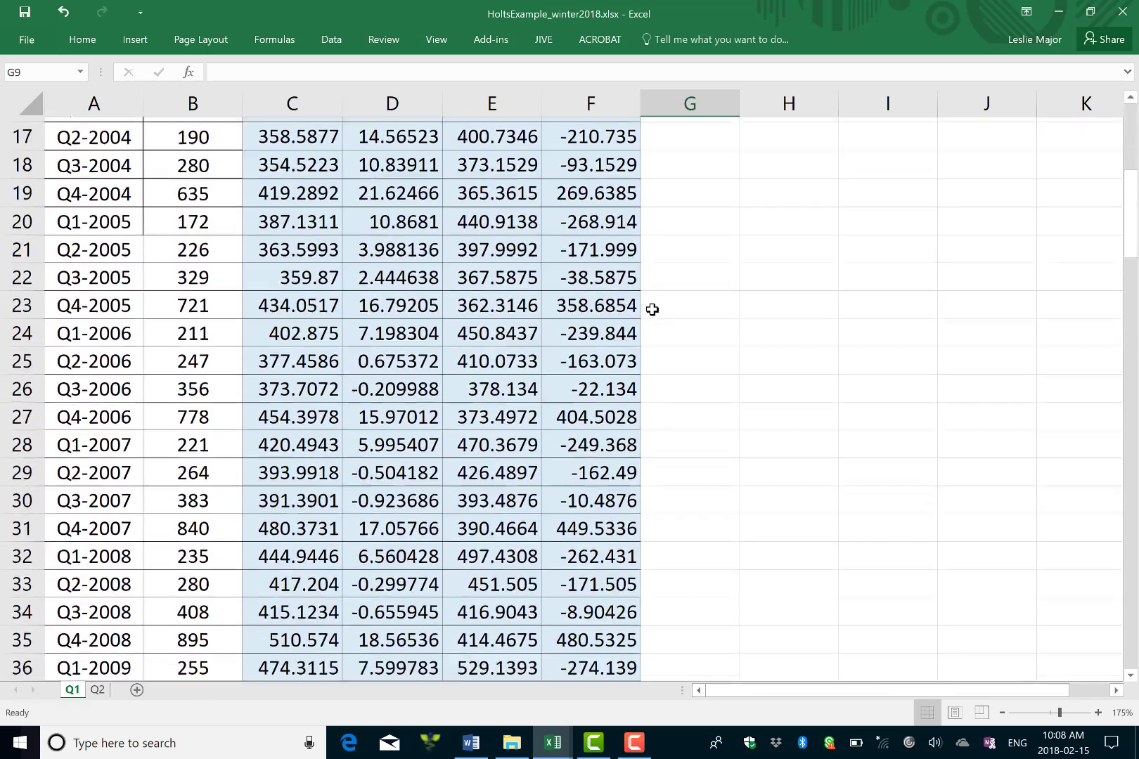
{"action": "scroll", "coordinate": [652, 309], "scroll_direction": "down", "scroll_amount": 10}
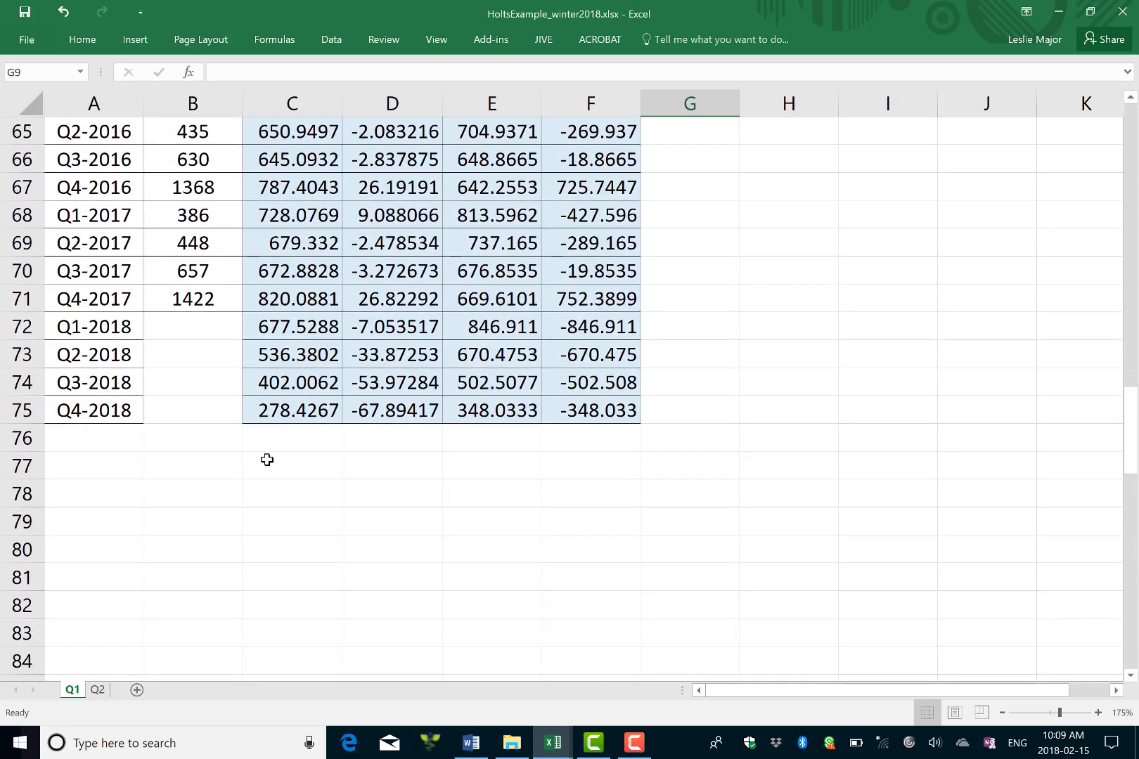
{"action": "left_click_drag", "start_coordinate": [265, 459], "coordinate": [394, 548]}
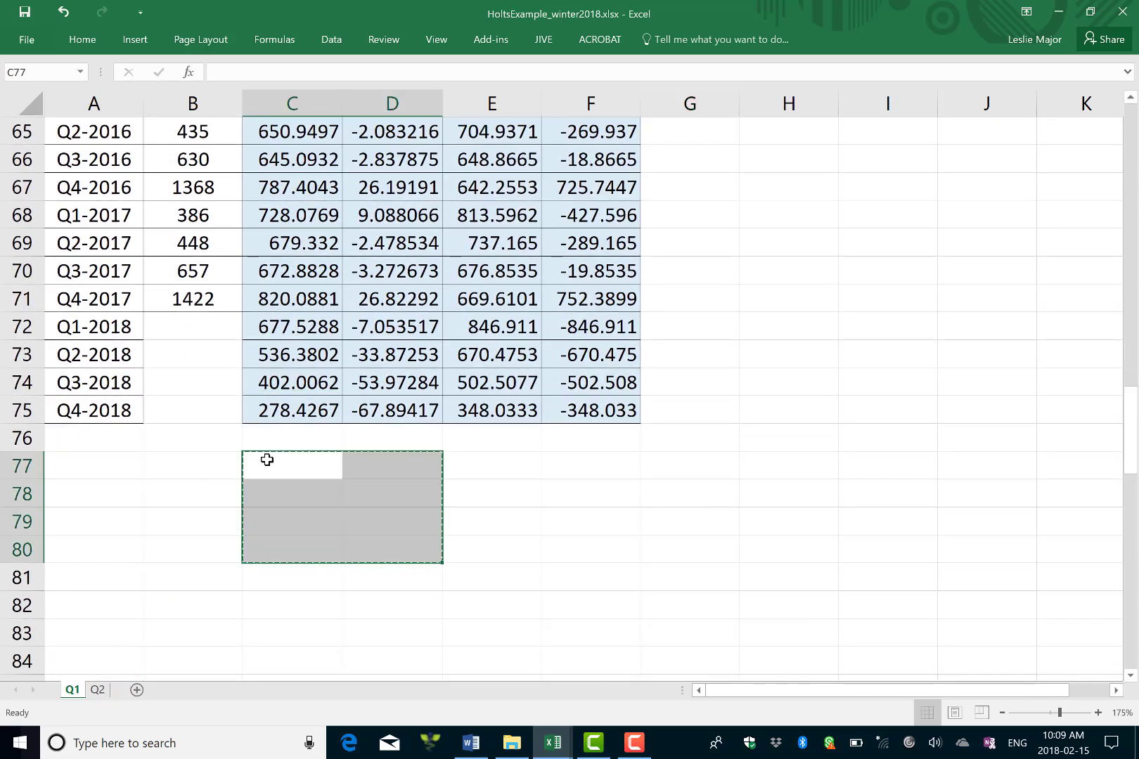
{"action": "key", "text": "ctrl+c"}
{"action": "key", "text": "Up"}
{"action": "key", "text": "Up"}
{"action": "key", "text": "Up"}
{"action": "key", "text": "Up"}
{"action": "key", "text": "Up"}
{"action": "key", "text": "ctrl+v"}
Paste the empty block over the 2018 error cells F72:G75.
{"action": "key", "text": "Right"}
{"action": "key", "text": "Right"}
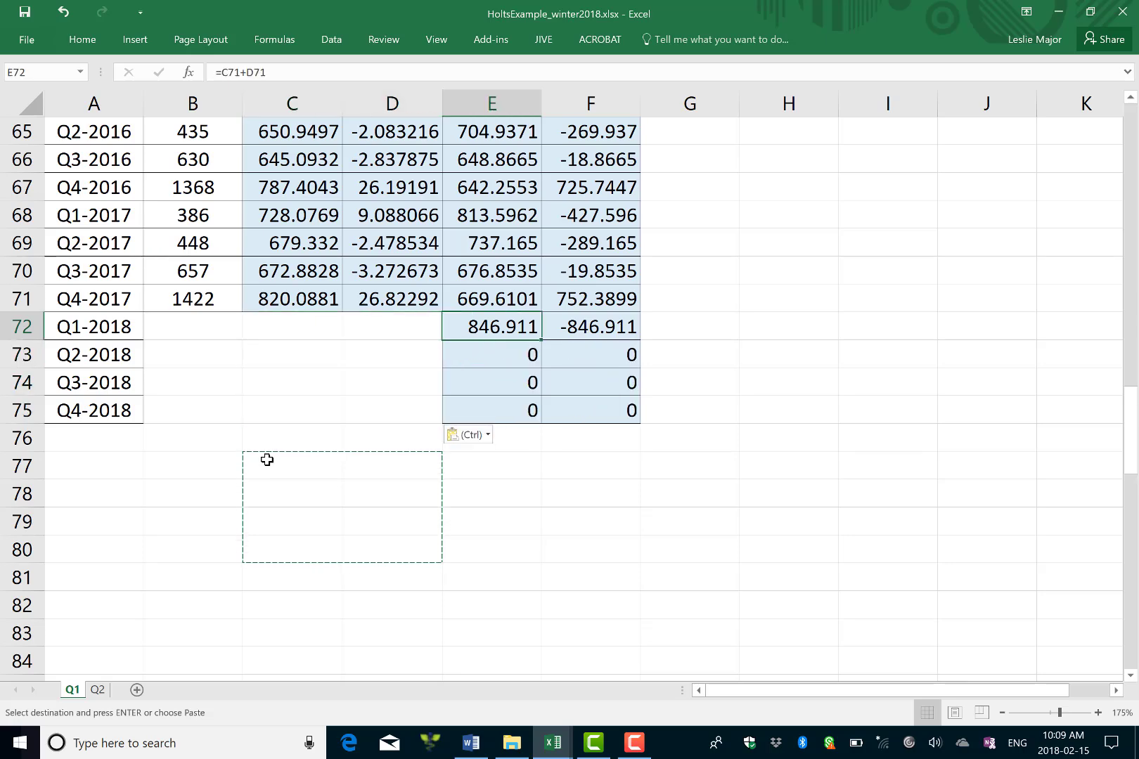
{"action": "key", "text": "Right"}
{"action": "key", "text": "Right"}
{"action": "key", "text": "Left"}
{"action": "key", "text": "ctrl+v"}
{"action": "key", "text": "Down"}
{"action": "key", "text": "Right"}
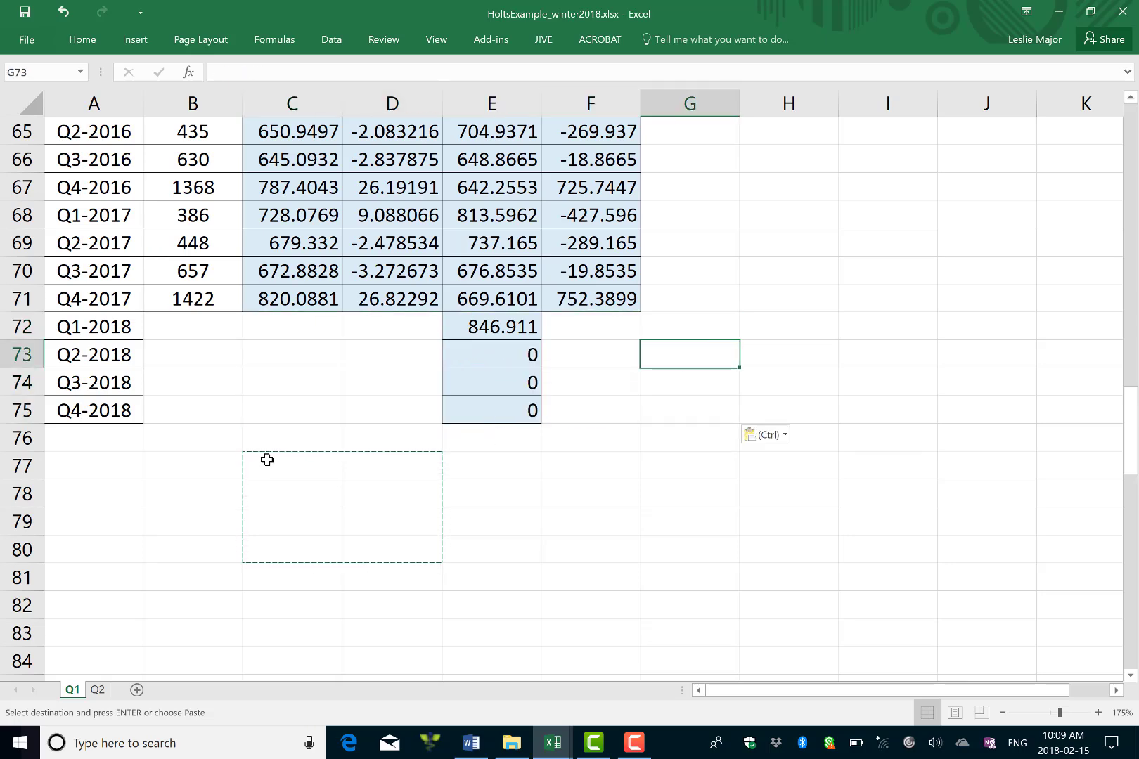
{"action": "key", "text": "Up"}
{"action": "key", "text": "Left"}
{"action": "key", "text": "Down"}
{"action": "key", "text": "Left"}
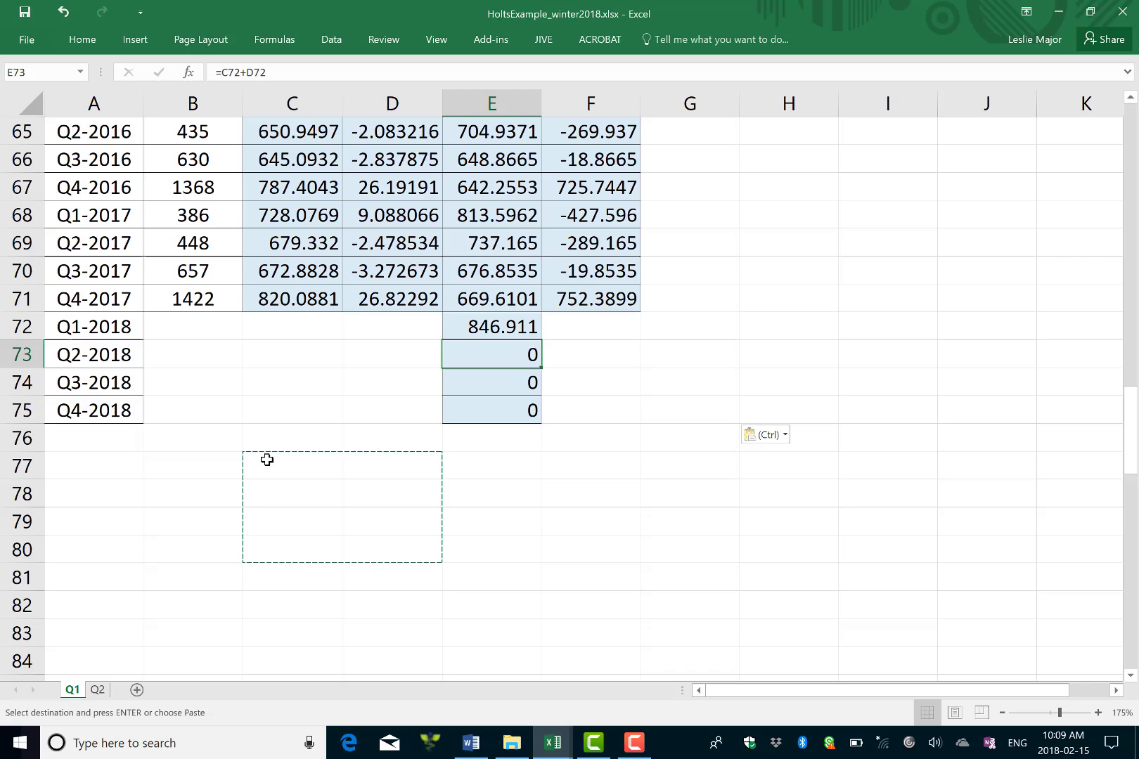
Enter the Q2-2018 forecast =E72+D$71 in E73, giving 873.7339.
{"action": "type", "text": "="}
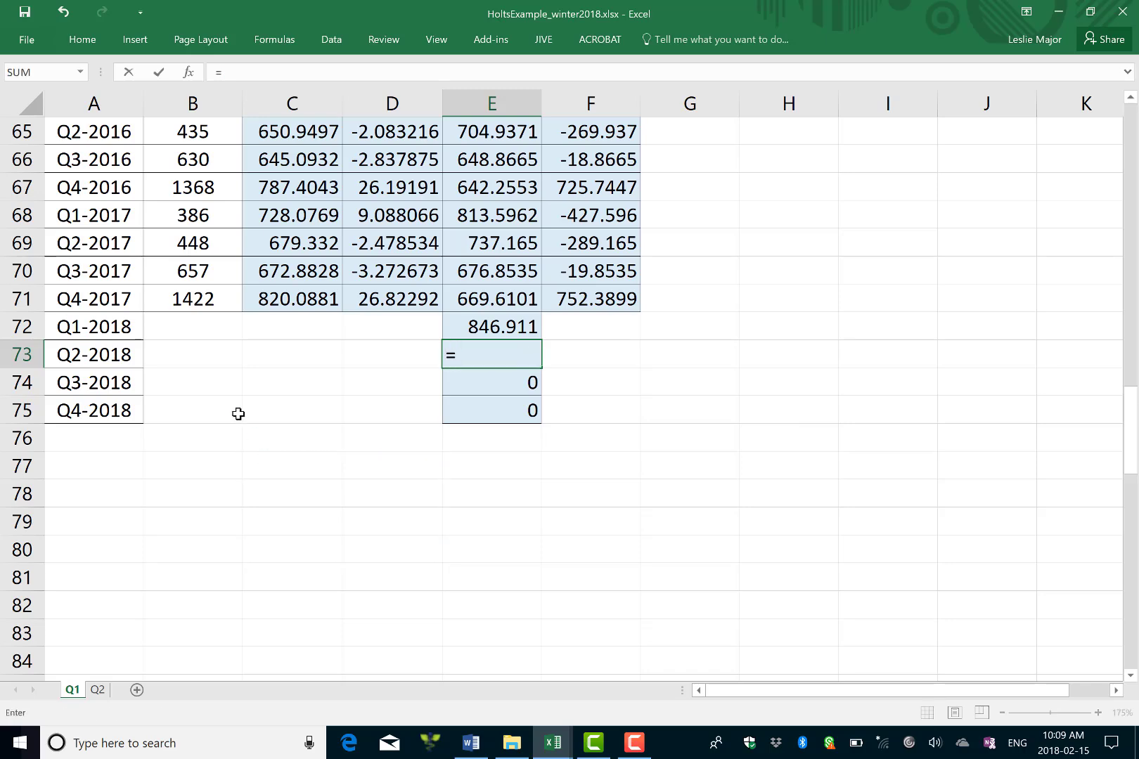
{"action": "left_click", "coordinate": [478, 330]}
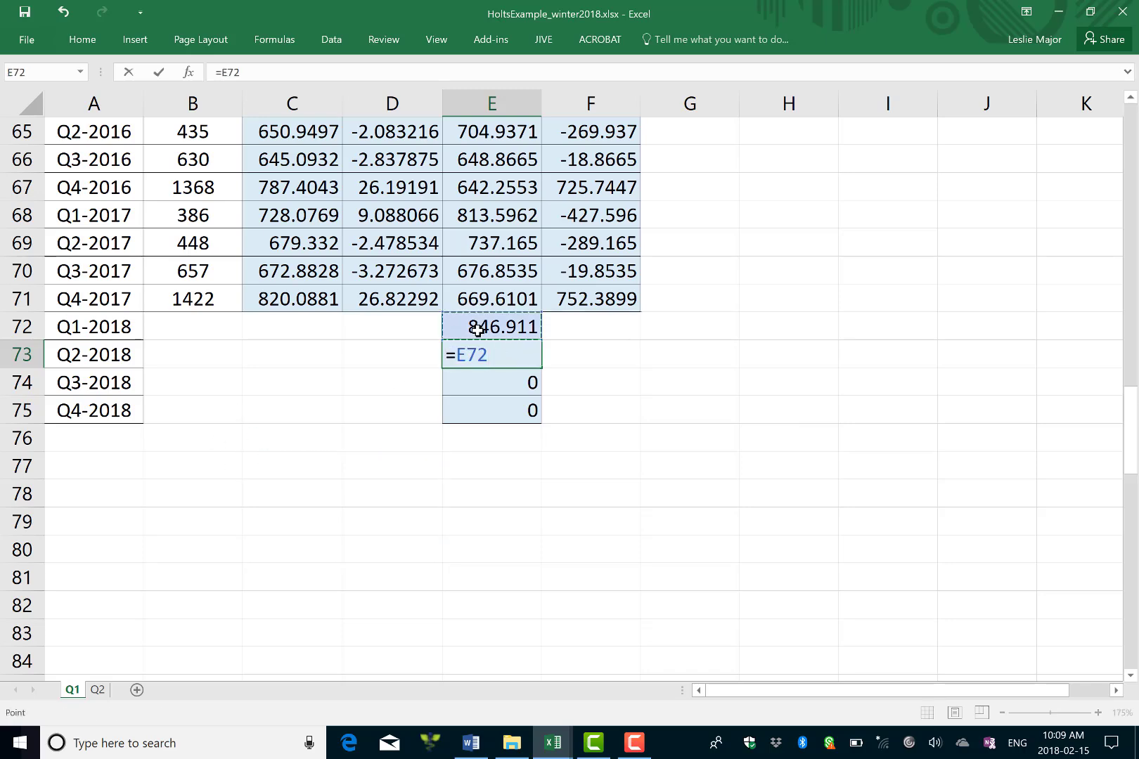
{"action": "type", "text": "+"}
{"action": "left_click", "coordinate": [395, 295]}
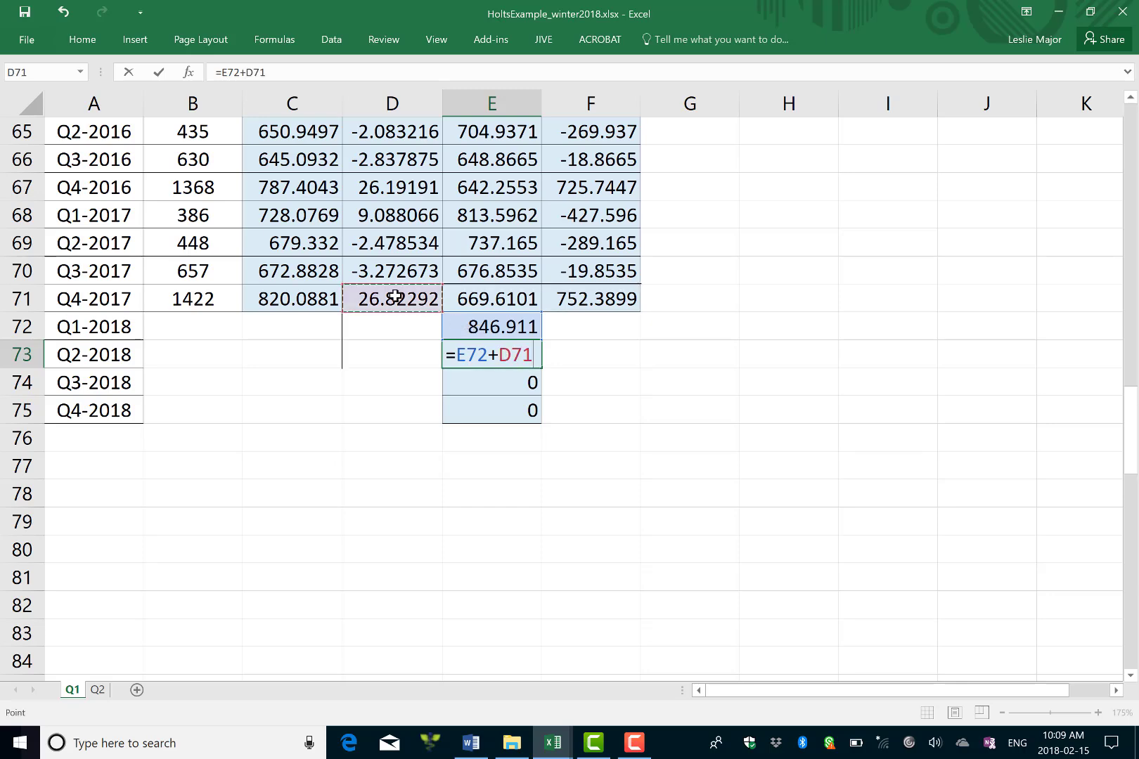
{"action": "left_click", "coordinate": [512, 357]}
{"action": "type", "text": "$"}
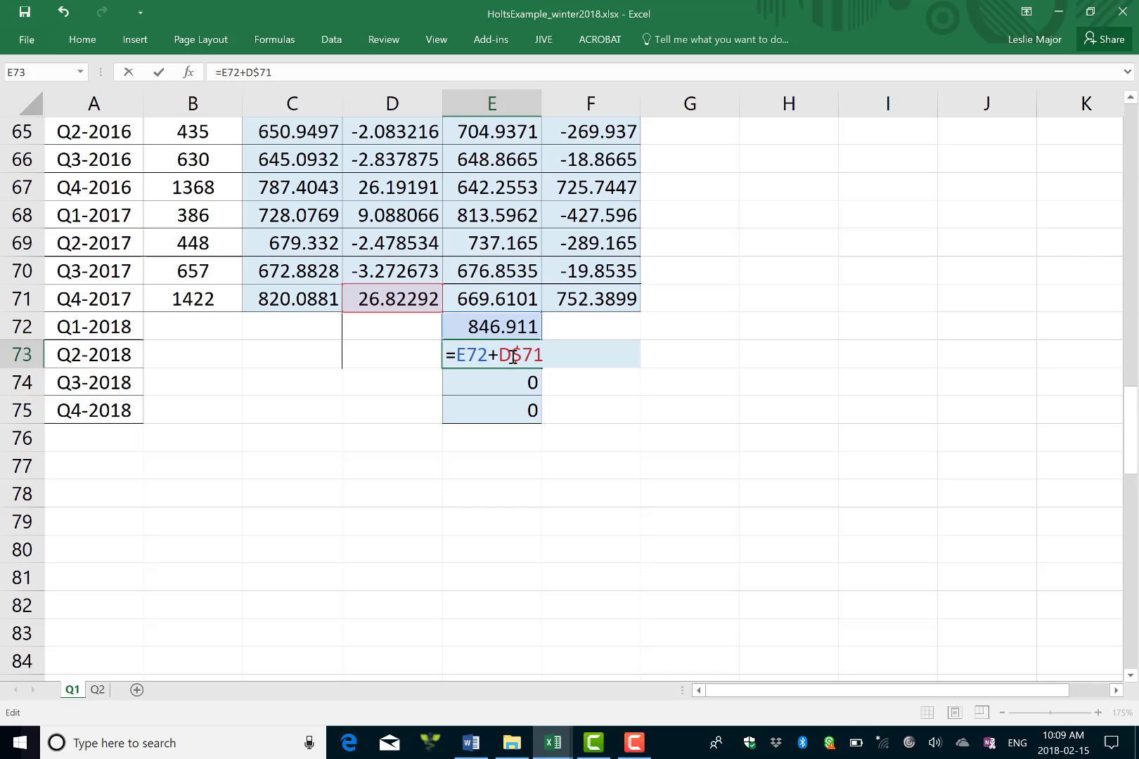
{"action": "key", "text": "Return"}
Fill the forecast down to Q4-2018 (900.5568, 927.3798) and check each formula.
{"action": "left_click", "coordinate": [519, 357]}
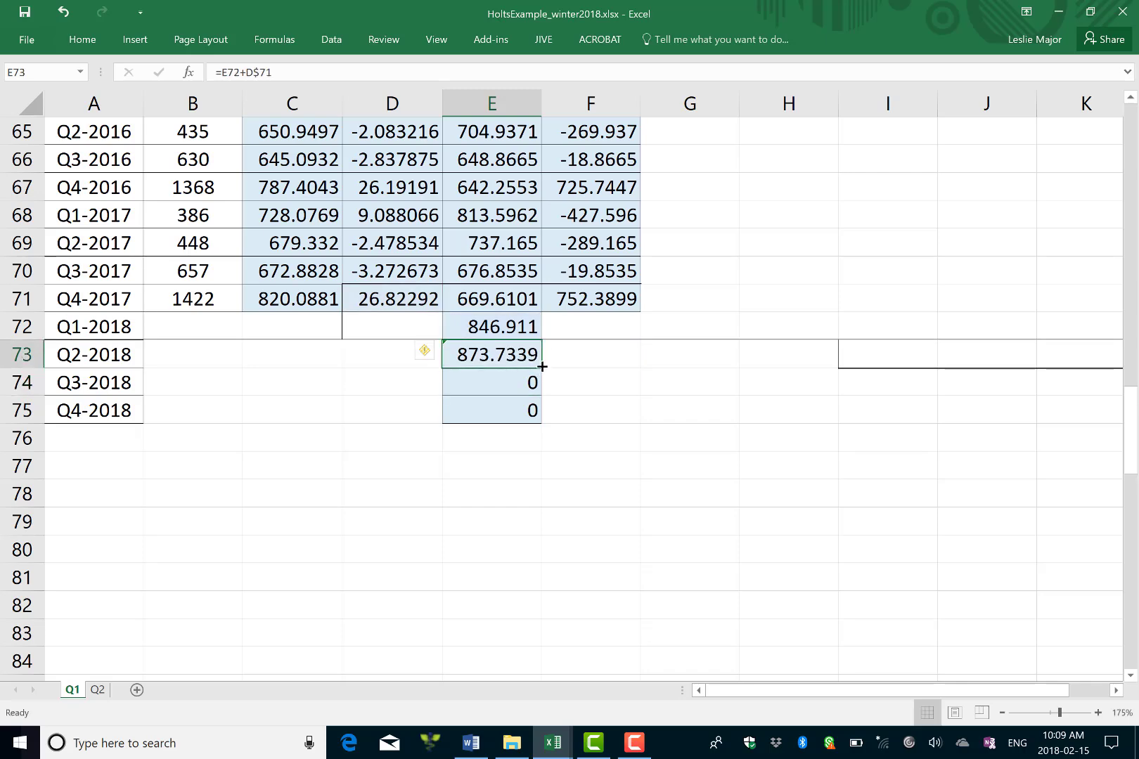
{"action": "double_click", "coordinate": [542, 366]}
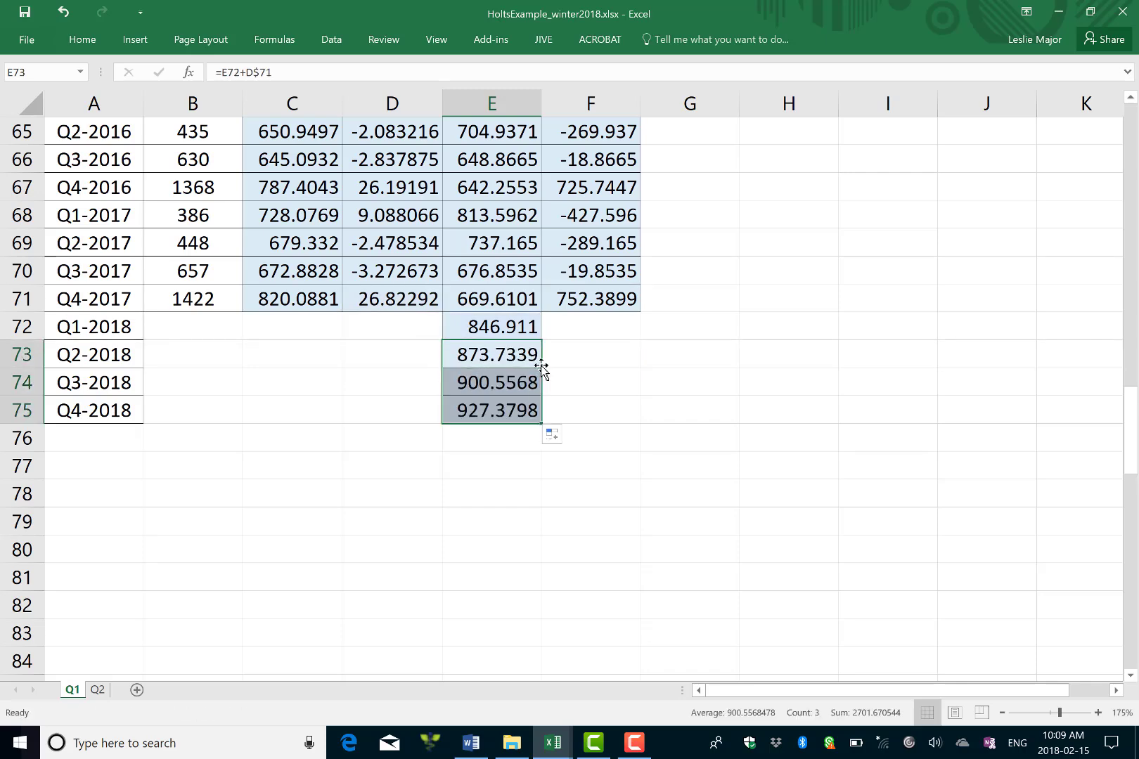
{"action": "double_click", "coordinate": [486, 360]}
{"action": "key", "text": "Return"}
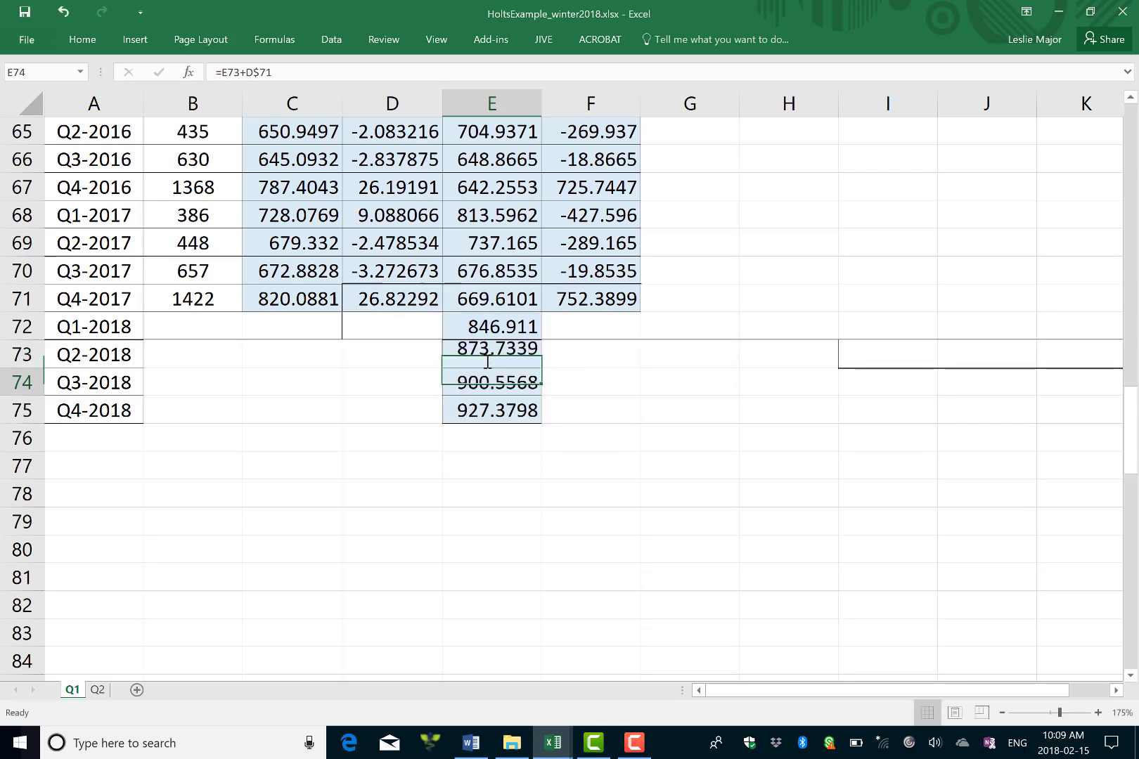
{"action": "double_click", "coordinate": [480, 380]}
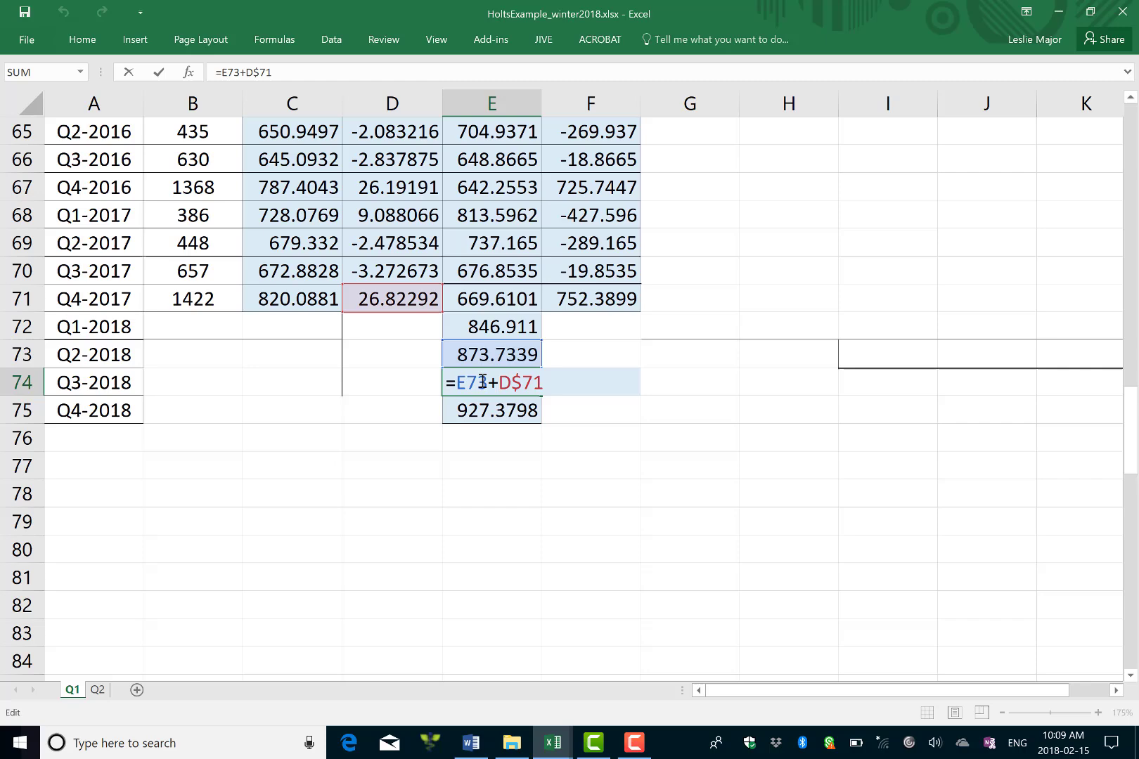
{"action": "key", "text": "Return"}
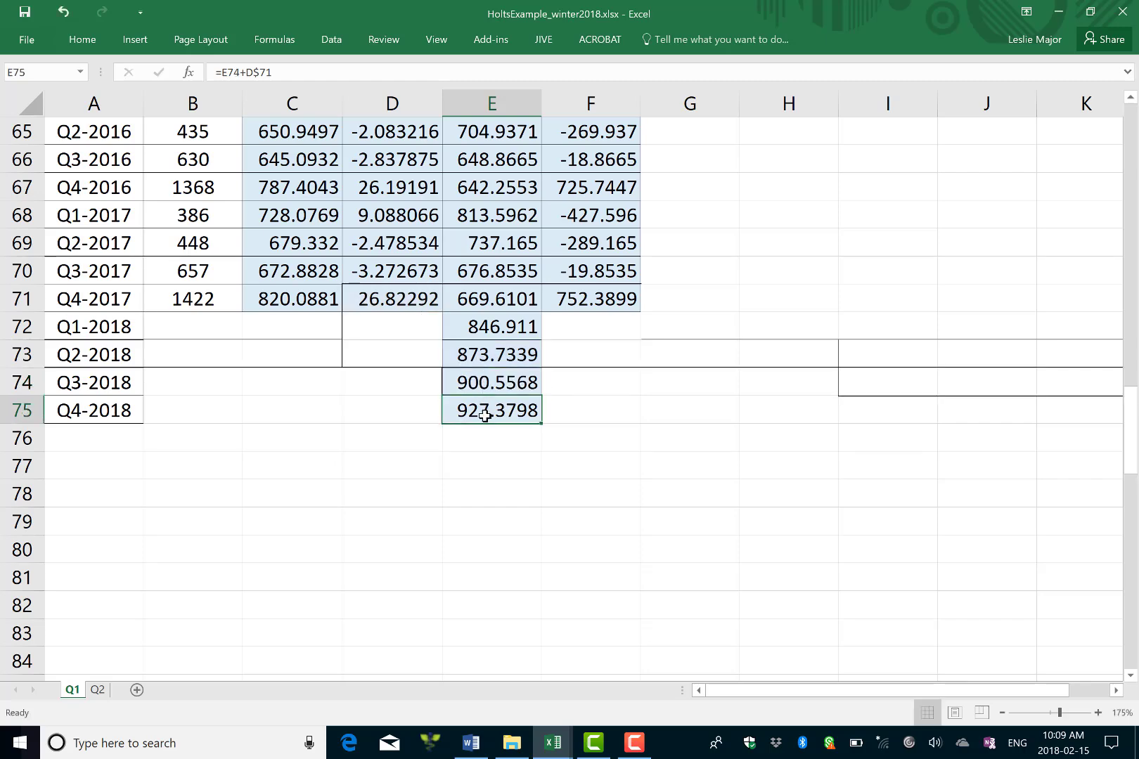
{"action": "double_click", "coordinate": [492, 414]}
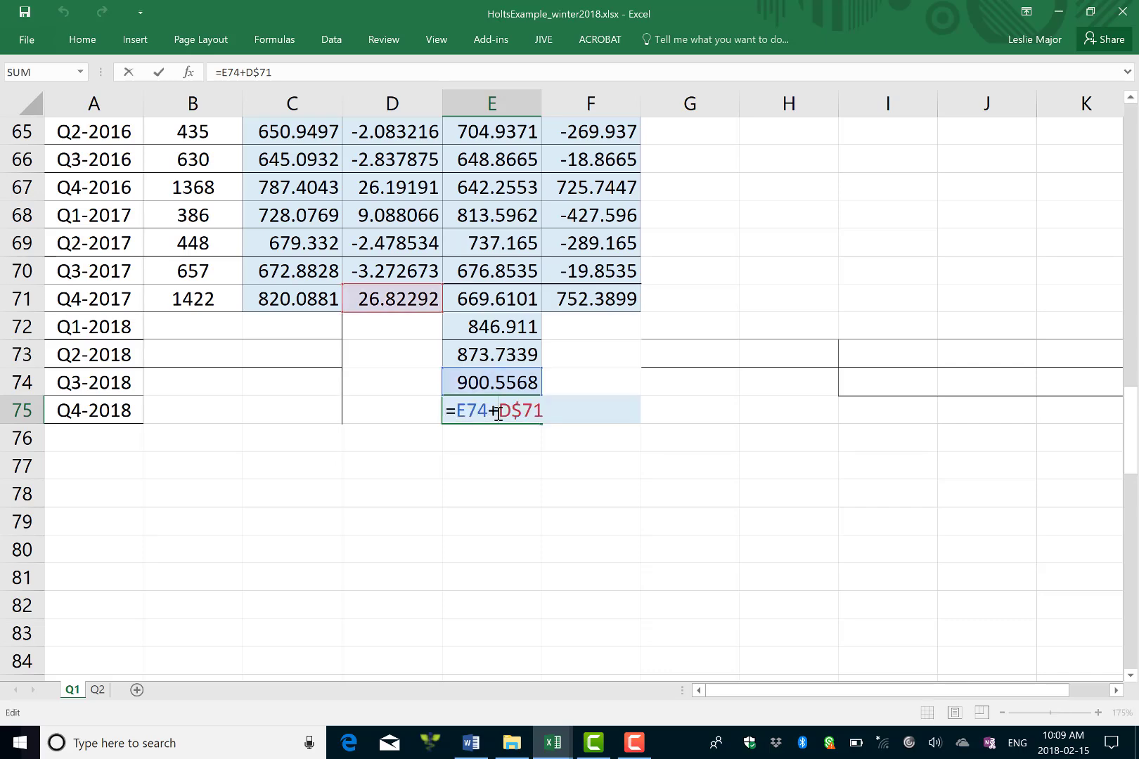
{"action": "key", "text": "Return"}
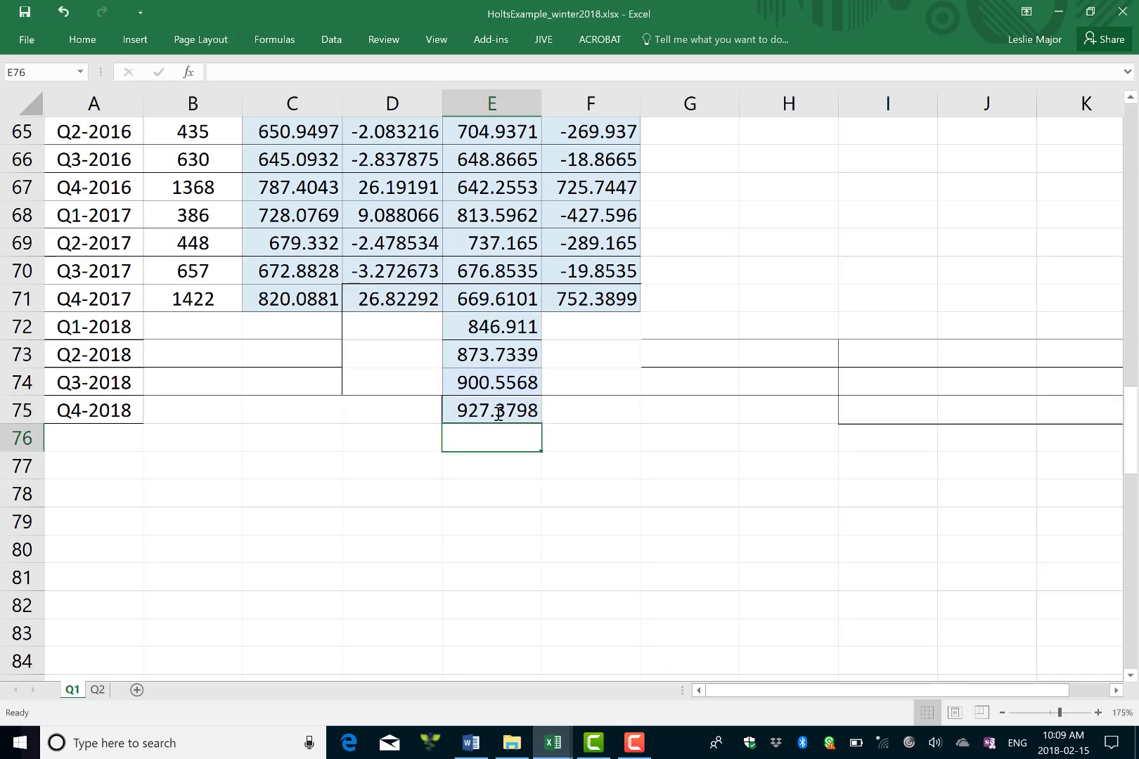
Add the note F(t+k)=Lt+k*Tt below the table.
{"action": "left_click", "coordinate": [690, 326]}
{"action": "left_click", "coordinate": [374, 466]}
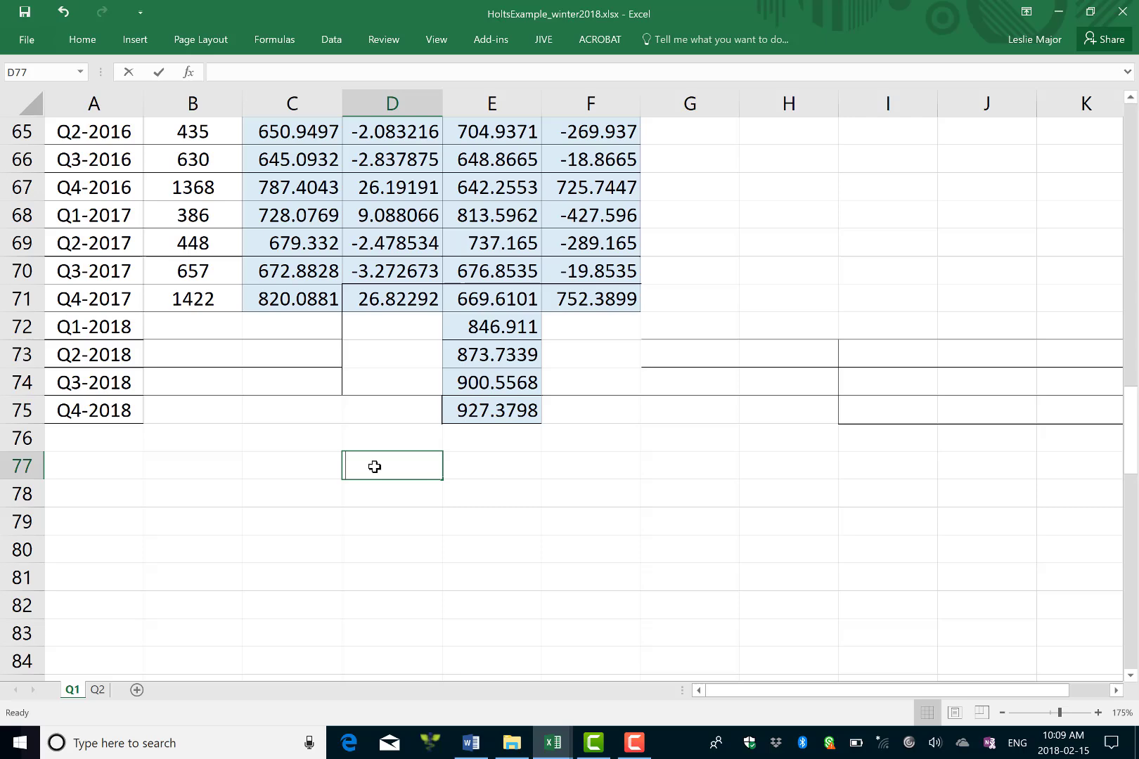
{"action": "type", "text": "F(t+k)=L"}
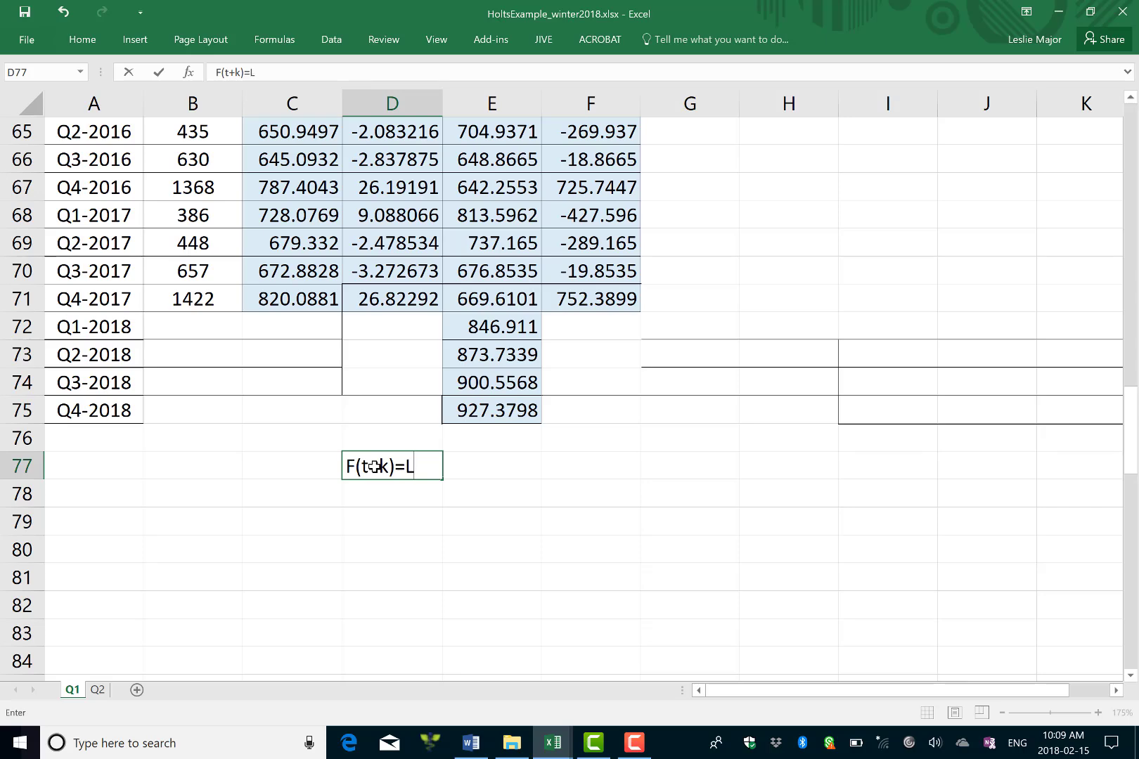
{"action": "type", "text": "t+K"}
{"action": "key", "text": "BackSpace"}
{"action": "type", "text": "k*Tt"}
Add a k column header numbered 1 to 5 beside the 2018 quarters.
{"action": "left_click", "coordinate": [682, 308]}
{"action": "type", "text": "k"}
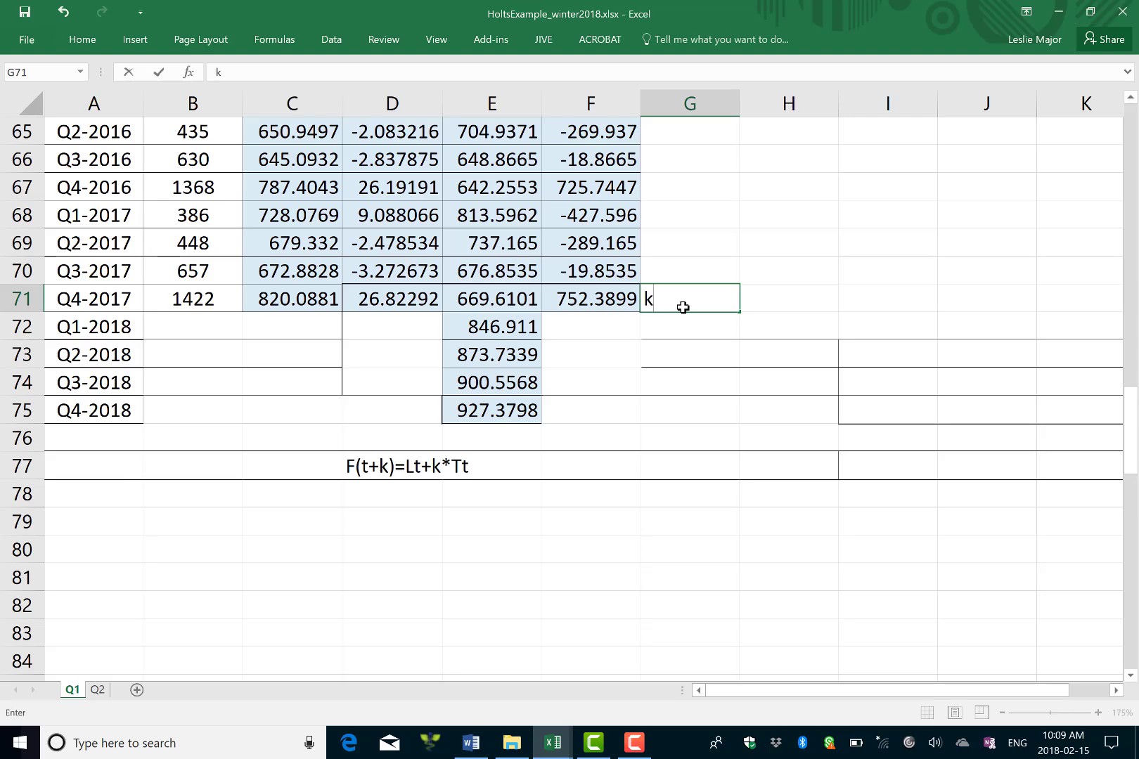
{"action": "key", "text": "Return"}
{"action": "type", "text": "1"}
{"action": "key", "text": "Return"}
{"action": "type", "text": "2"}
{"action": "key", "text": "Return"}
{"action": "type", "text": "3"}
{"action": "key", "text": "Return"}
{"action": "type", "text": "4"}
{"action": "key", "text": "Return"}
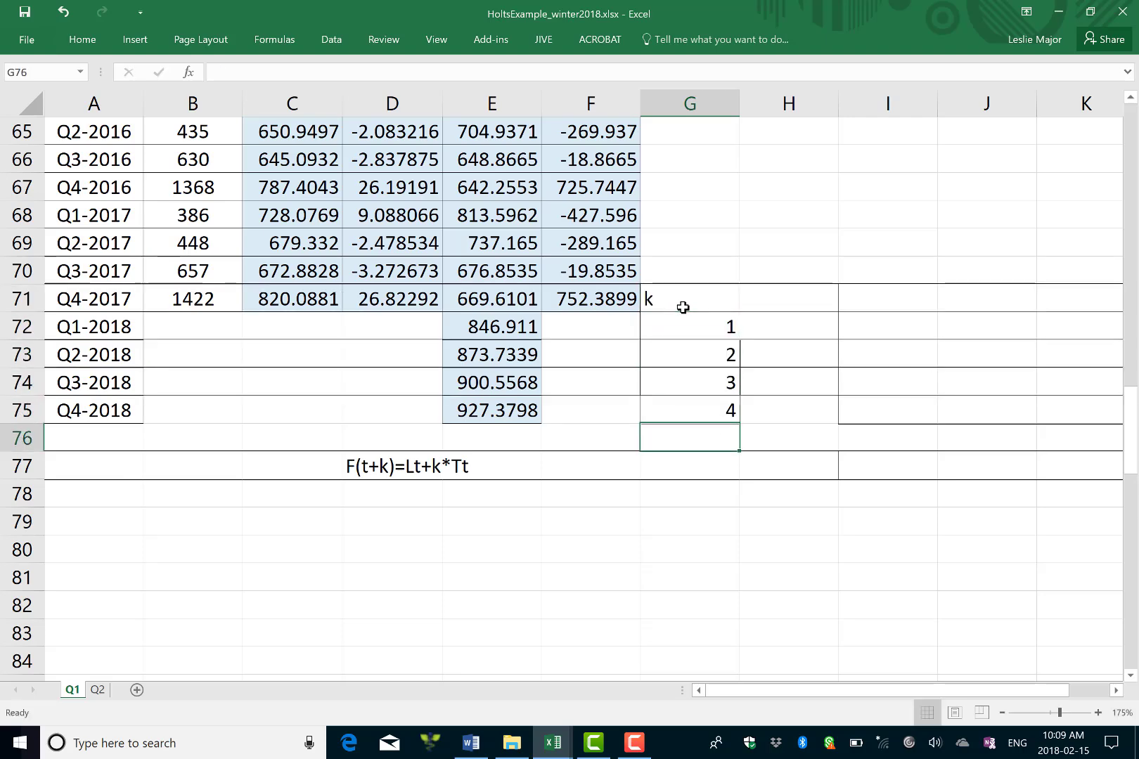
{"action": "type", "text": "5"}
{"action": "key", "text": "Return"}
{"action": "key", "text": "Left"}
{"action": "key", "text": "Left"}
{"action": "key", "text": "Up"}
{"action": "key", "text": "Up"}
{"action": "key", "text": "Up"}
{"action": "key", "text": "Up"}
{"action": "key", "text": "Up"}
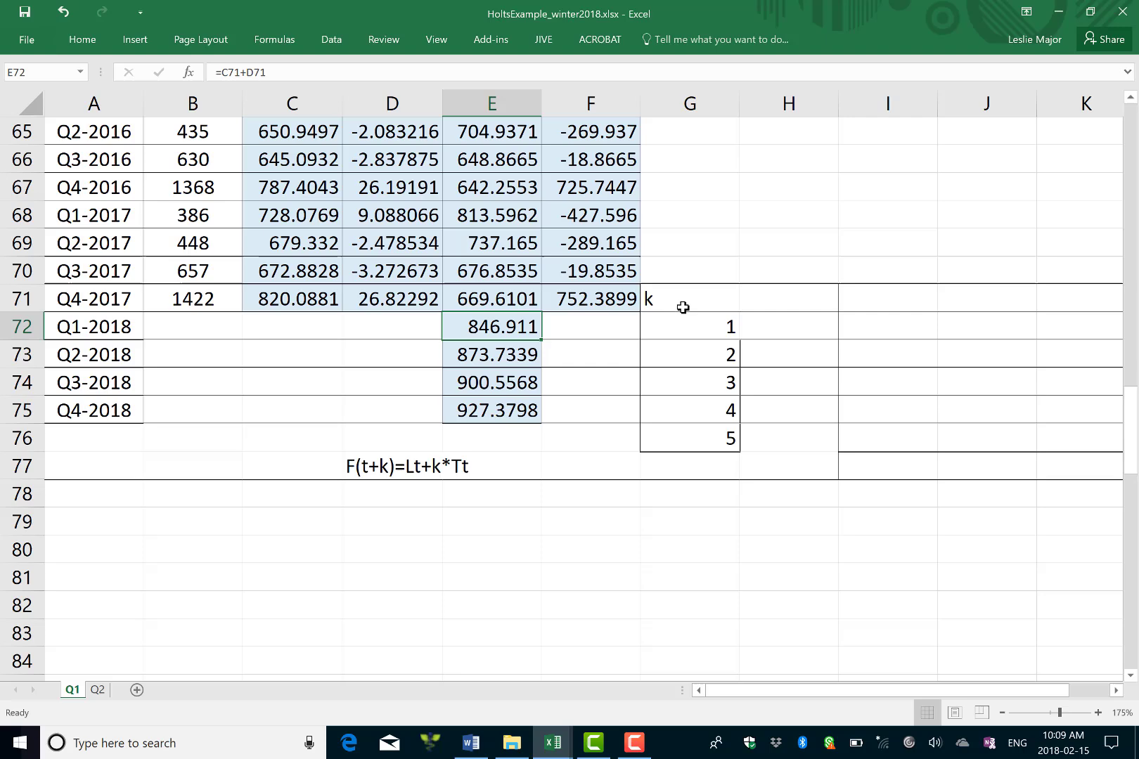
Rewrite the Q1-2018 forecast as =C$71+G72*D$71 (846.911) and fill it down to E75.
{"action": "double_click", "coordinate": [512, 324]}
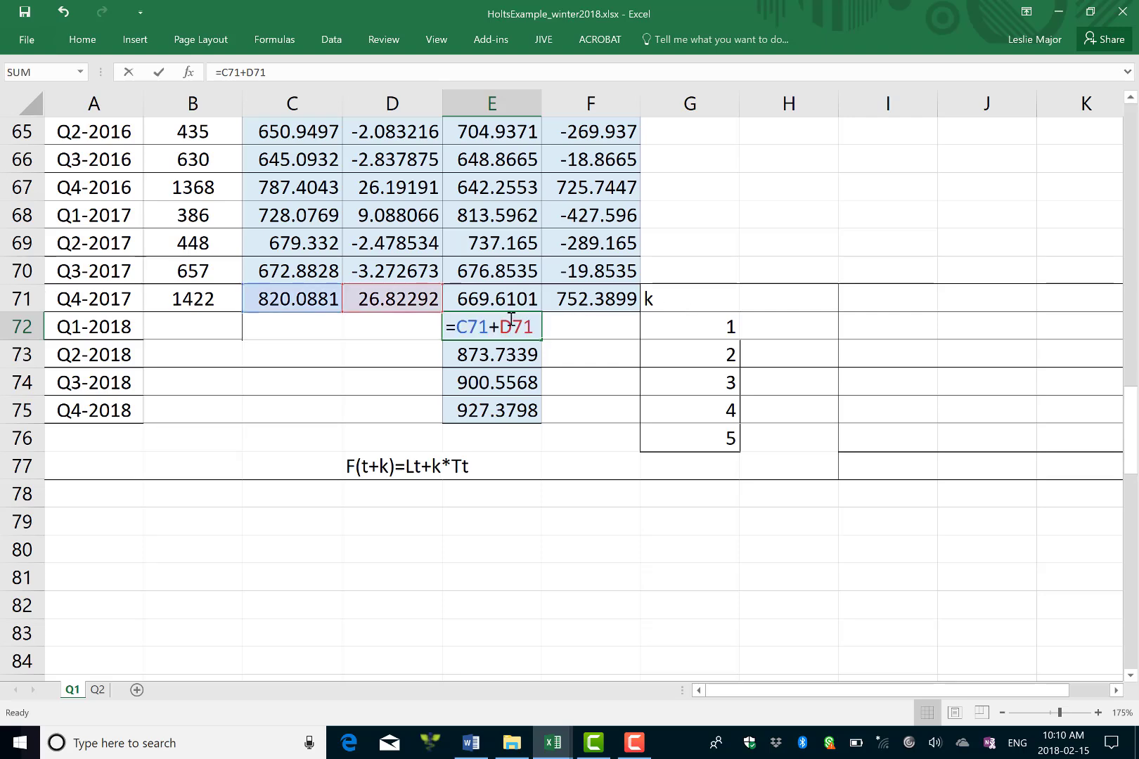
{"action": "left_click", "coordinate": [472, 326]}
{"action": "type", "text": "$"}
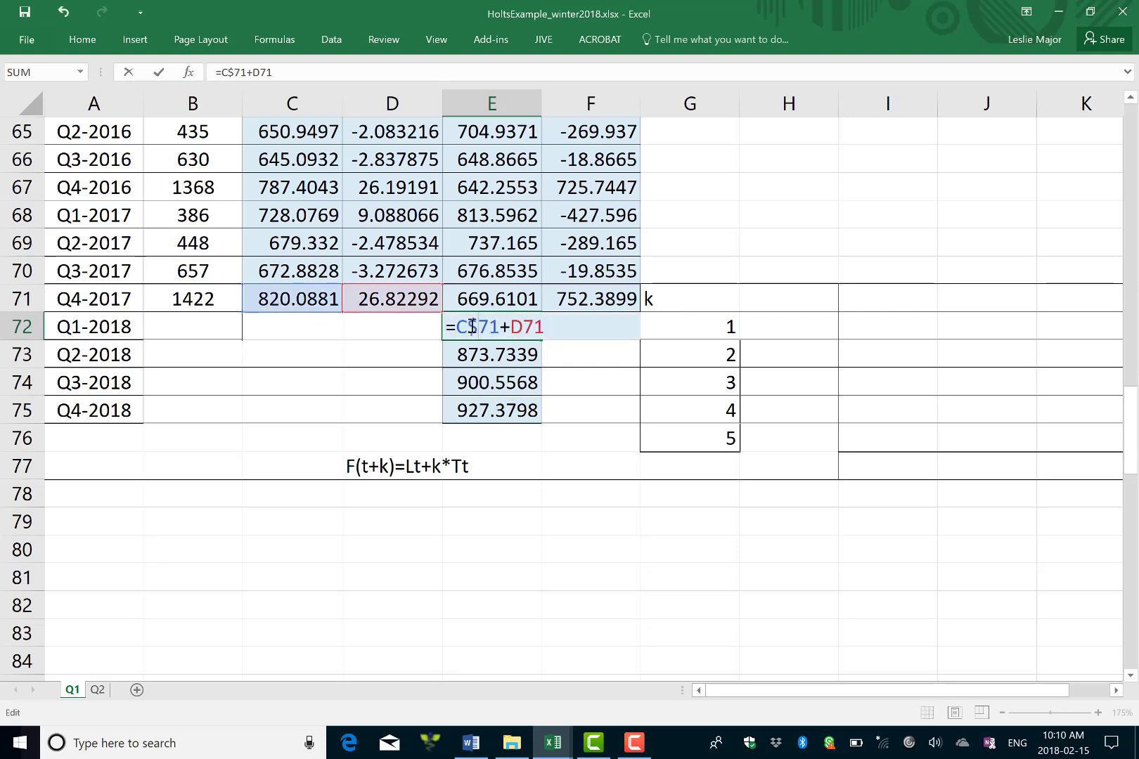
{"action": "left_click", "coordinate": [519, 326]}
{"action": "type", "text": "$"}
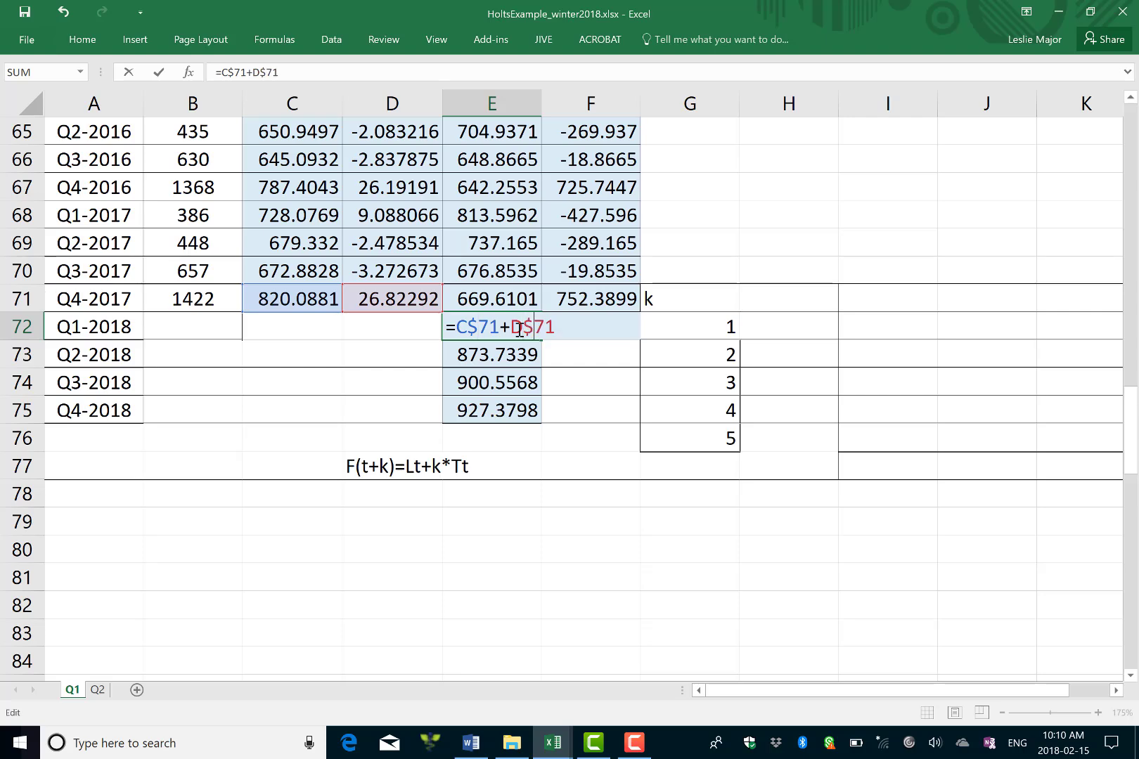
{"action": "left_click", "coordinate": [680, 324]}
{"action": "type", "text": "*"}
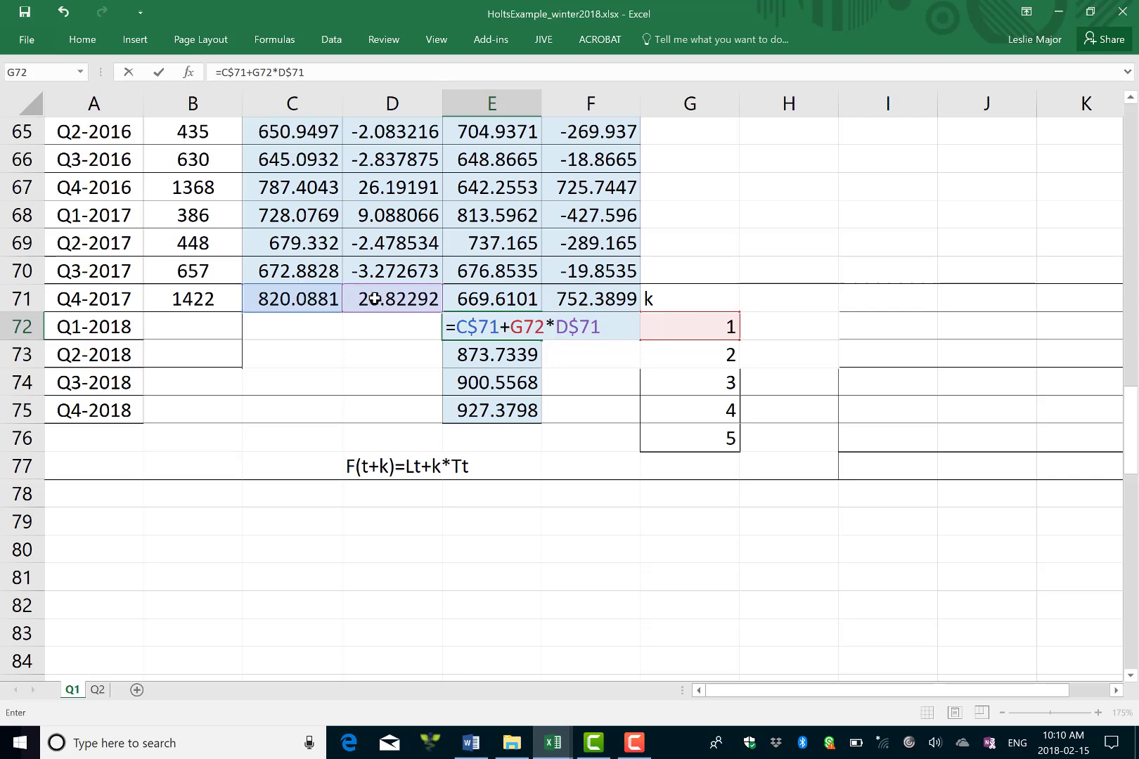
{"action": "key", "text": "Return"}
{"action": "left_click", "coordinate": [453, 325]}
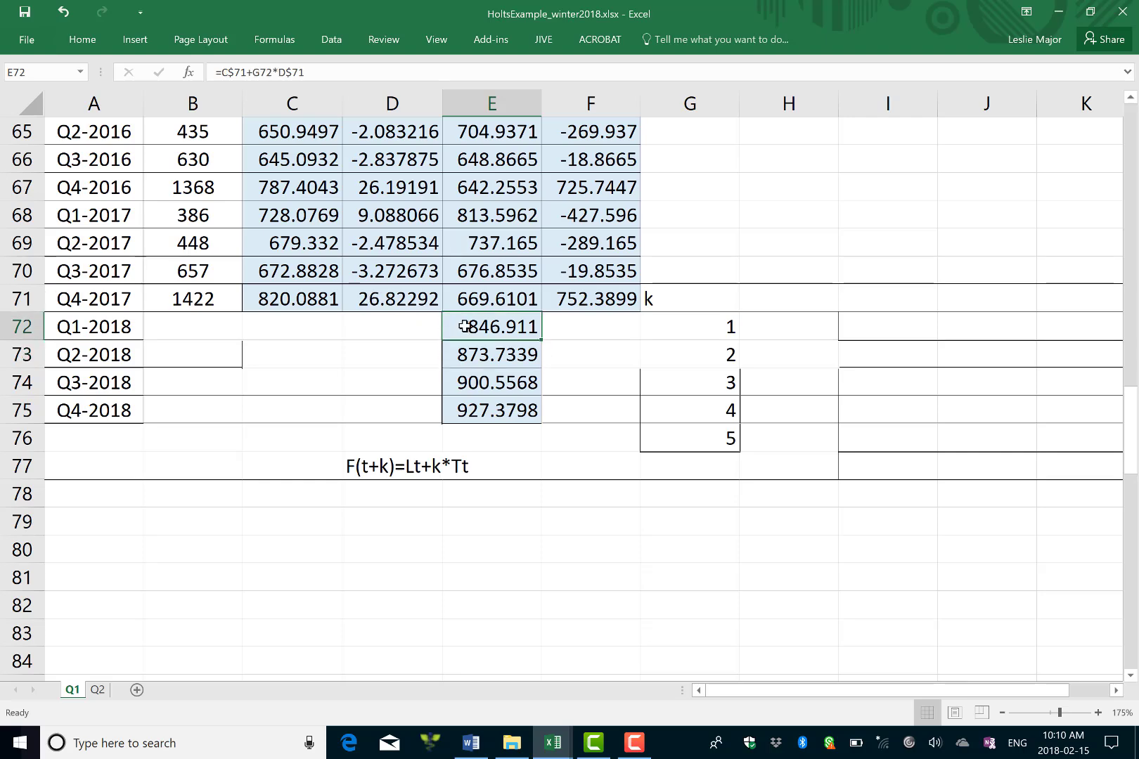
{"action": "double_click", "coordinate": [543, 342]}
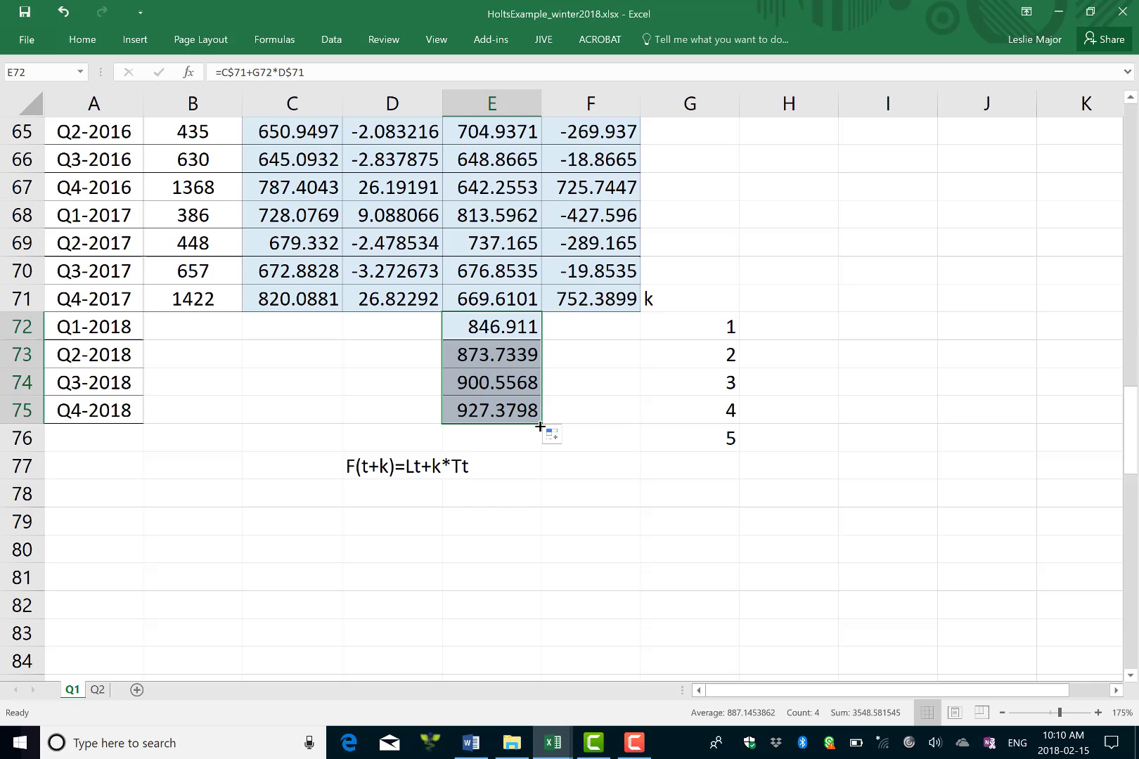
Extend the forecast formula to E76, giving a fifth forecast of 954.2027.
{"action": "left_click_drag", "start_coordinate": [538, 428], "coordinate": [537, 444]}
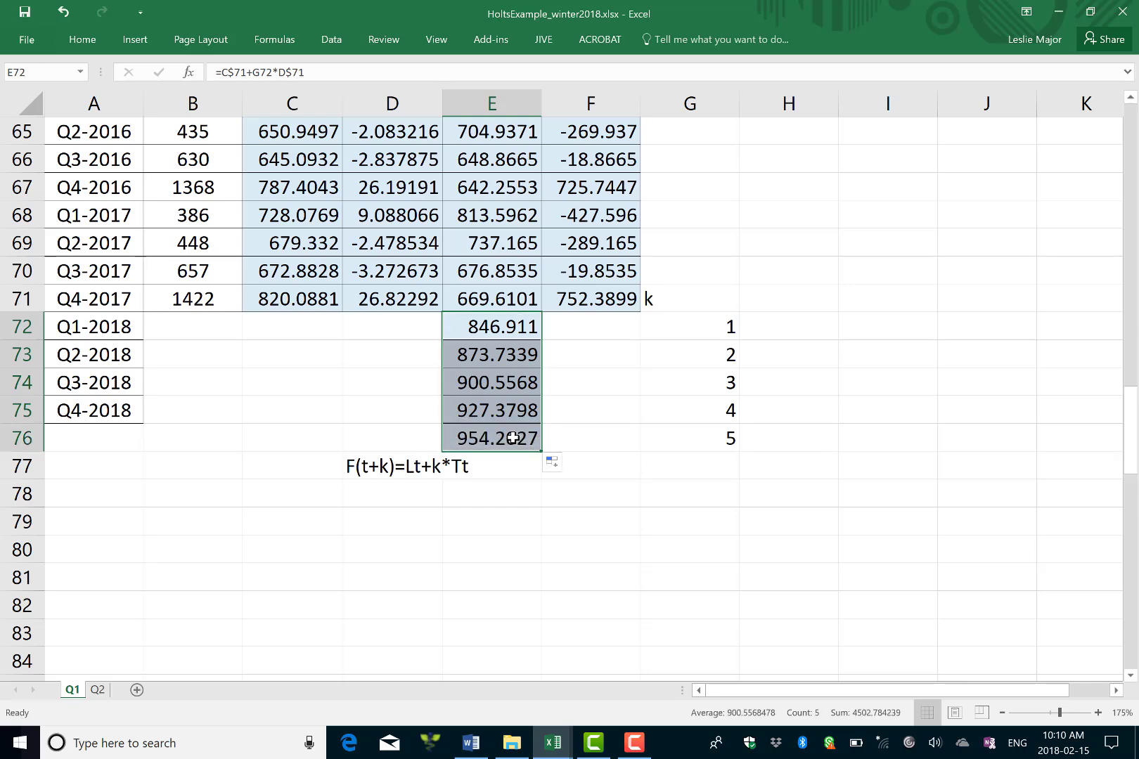
{"action": "double_click", "coordinate": [511, 438]}
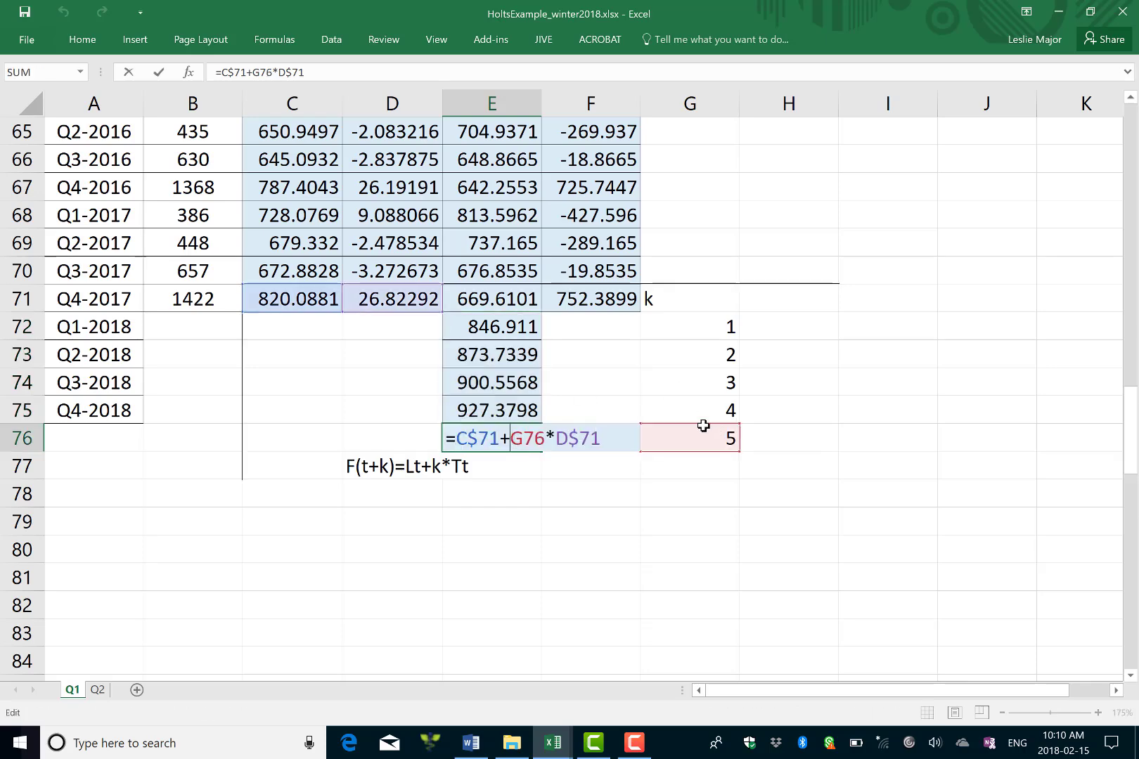
{"action": "key", "text": "Return"}
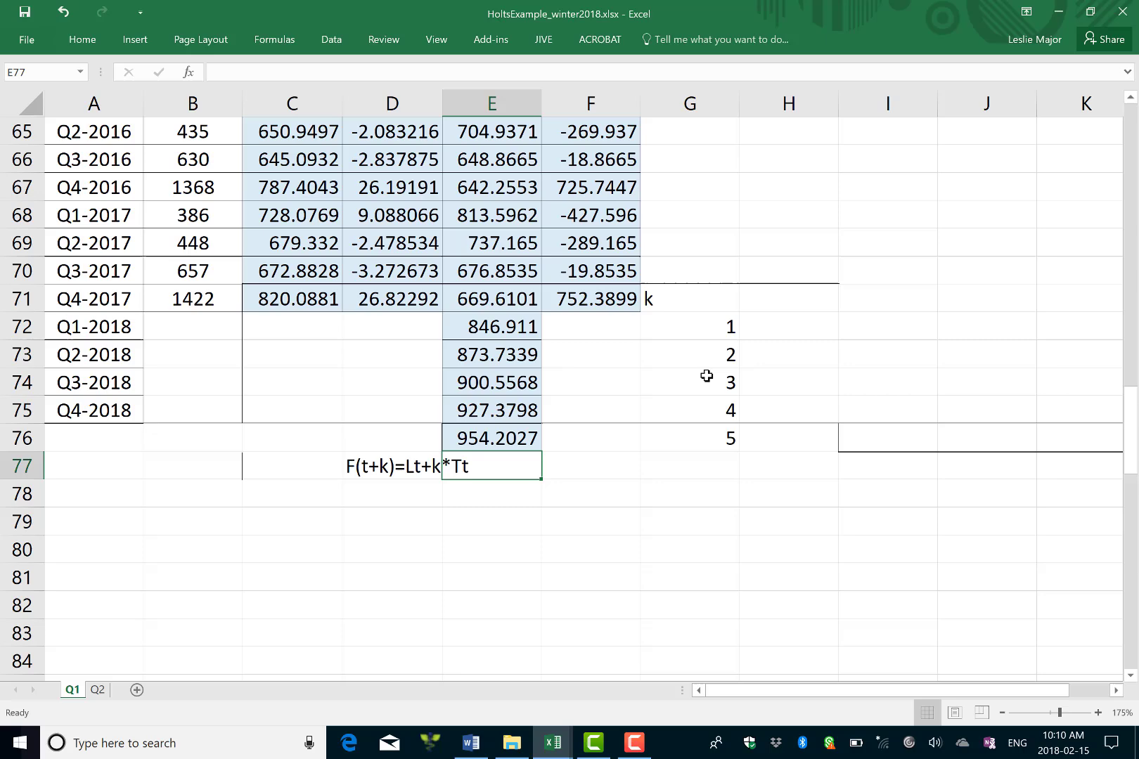
Label the k values '# timesteps ahead that you' / 'want to forecast' in G77:G78.
{"action": "left_click", "coordinate": [682, 465]}
{"action": "type", "text": "# timestp"}
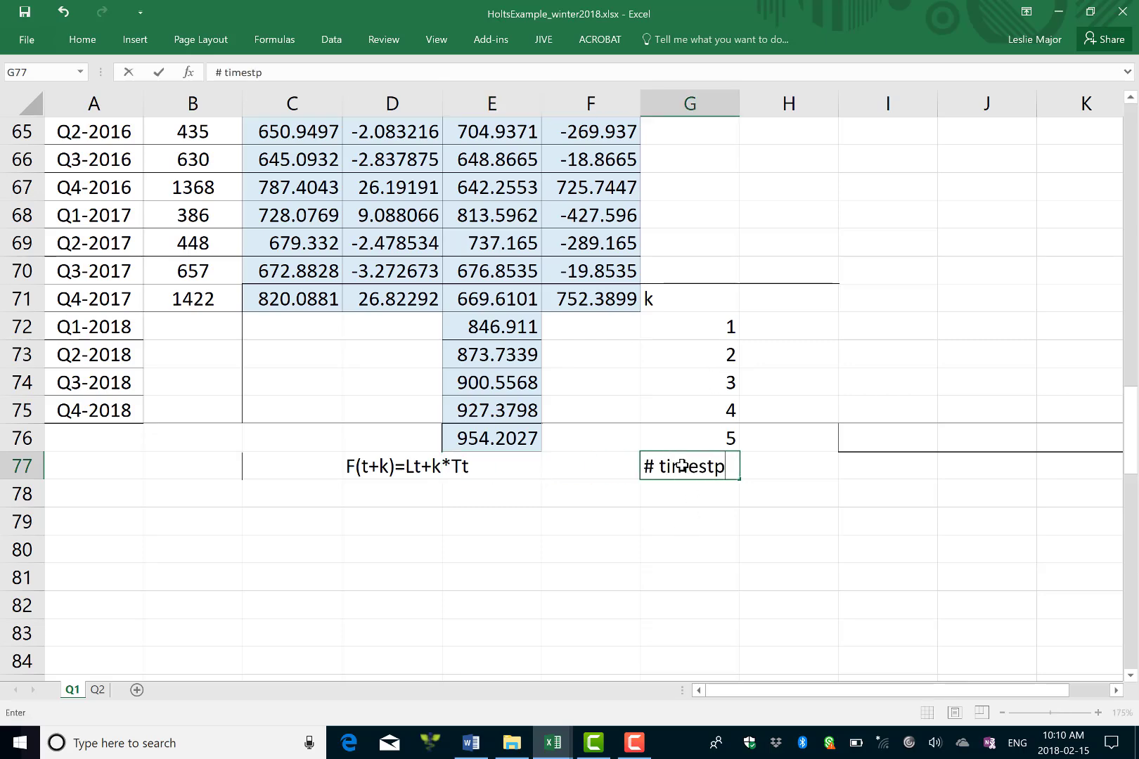
{"action": "key", "text": "BackSpace"}
{"action": "type", "text": "eps ahead"}
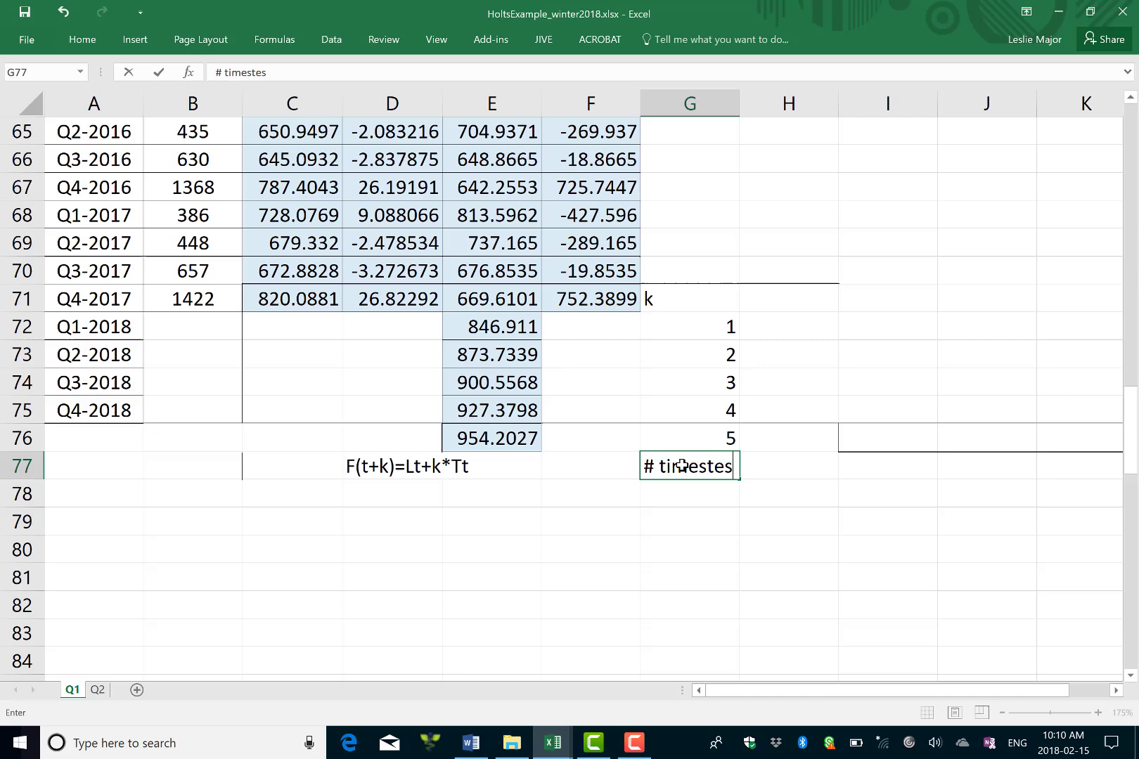
{"action": "type", "text": " t"}
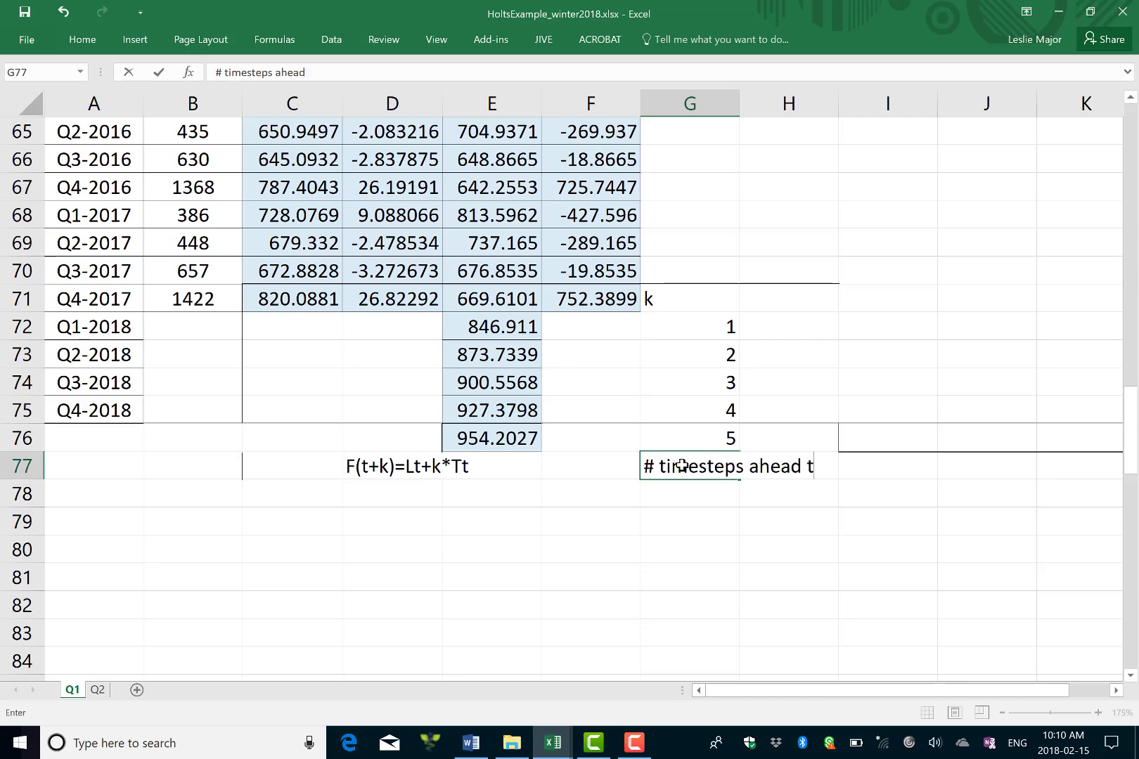
{"action": "type", "text": "hat you"}
{"action": "key", "text": "Return"}
{"action": "type", "text": "want t"}
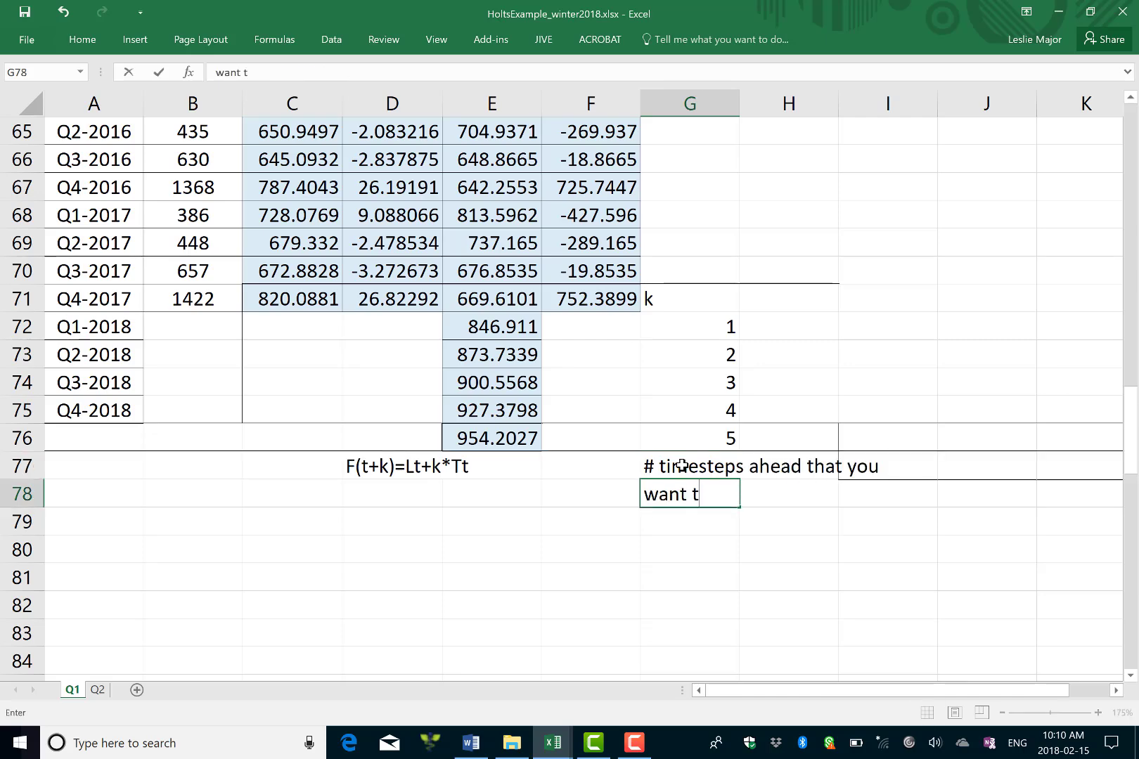
{"action": "type", "text": "o forecast"}
{"action": "key", "text": "Return"}
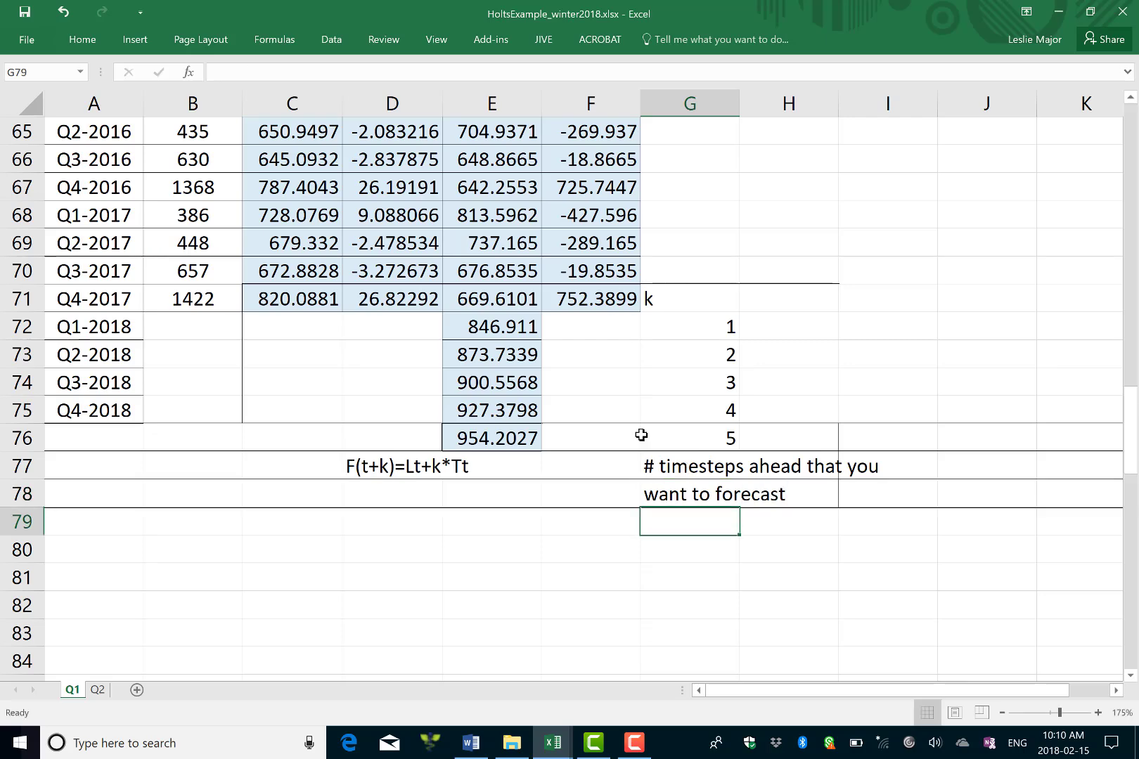
Enter Q1-2019 in A76 and review the forecast formulas from E72 to E76.
{"action": "left_click", "coordinate": [162, 332]}
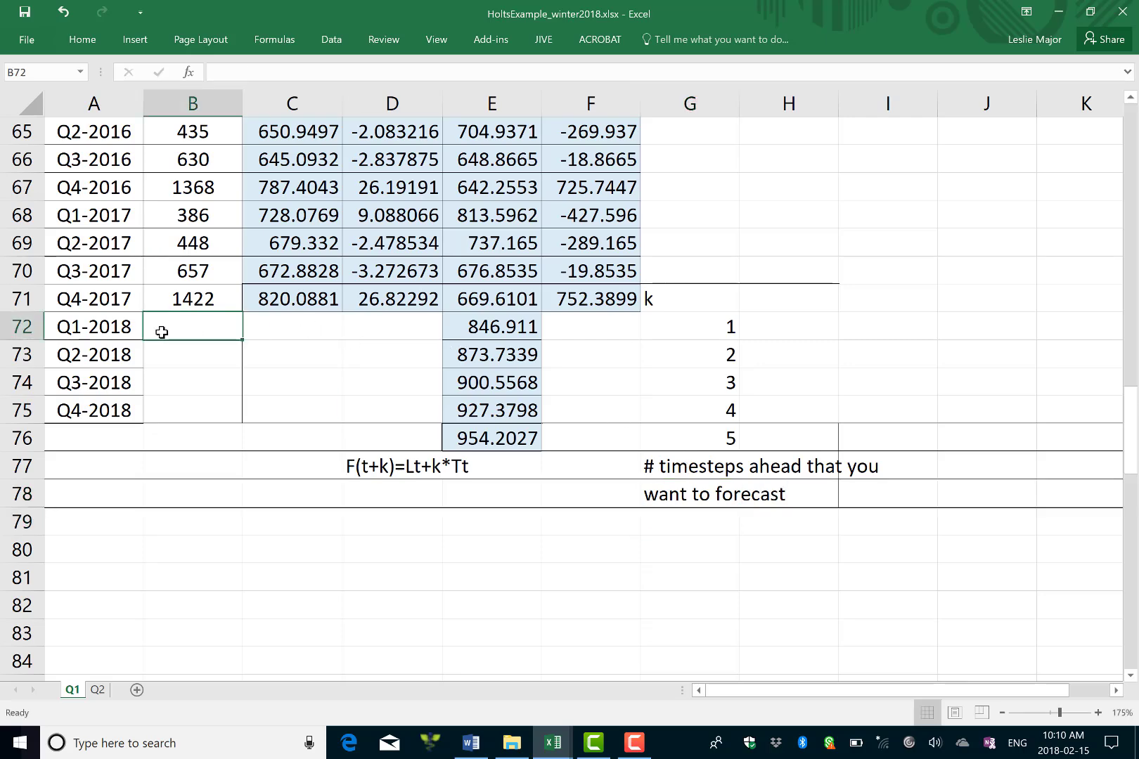
{"action": "key", "text": "Left"}
{"action": "key", "text": "Down"}
{"action": "key", "text": "Down"}
{"action": "key", "text": "Down"}
{"action": "key", "text": "Down"}
{"action": "type", "text": "Q"}
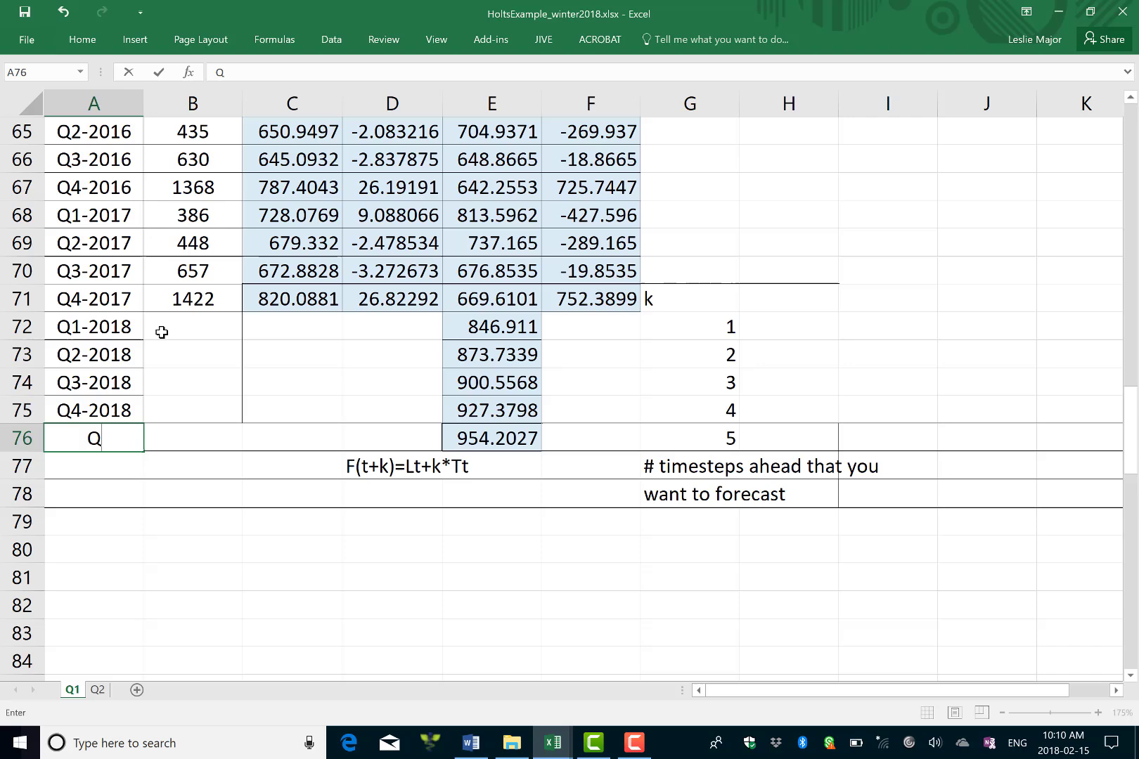
{"action": "type", "text": "1-2019"}
{"action": "key", "text": "Return"}
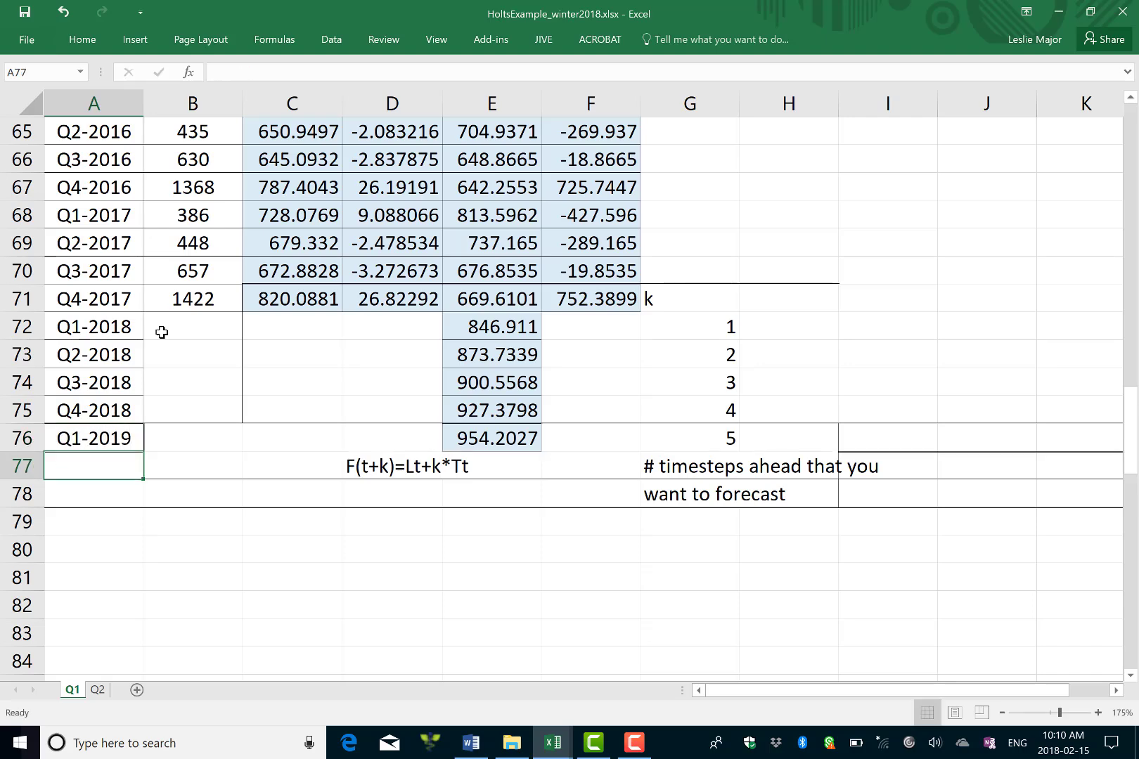
{"action": "left_click", "coordinate": [459, 334]}
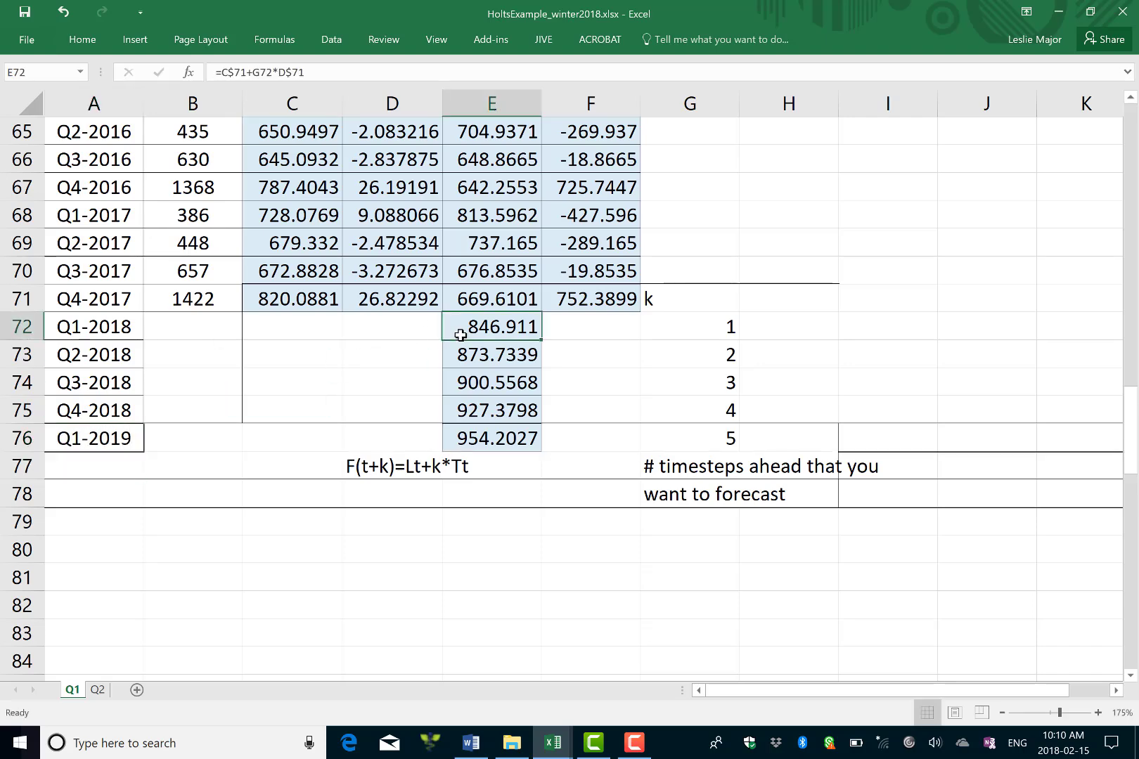
{"action": "key", "text": "Down"}
{"action": "key", "text": "Down"}
{"action": "key", "text": "Down"}
{"action": "key", "text": "Down"}
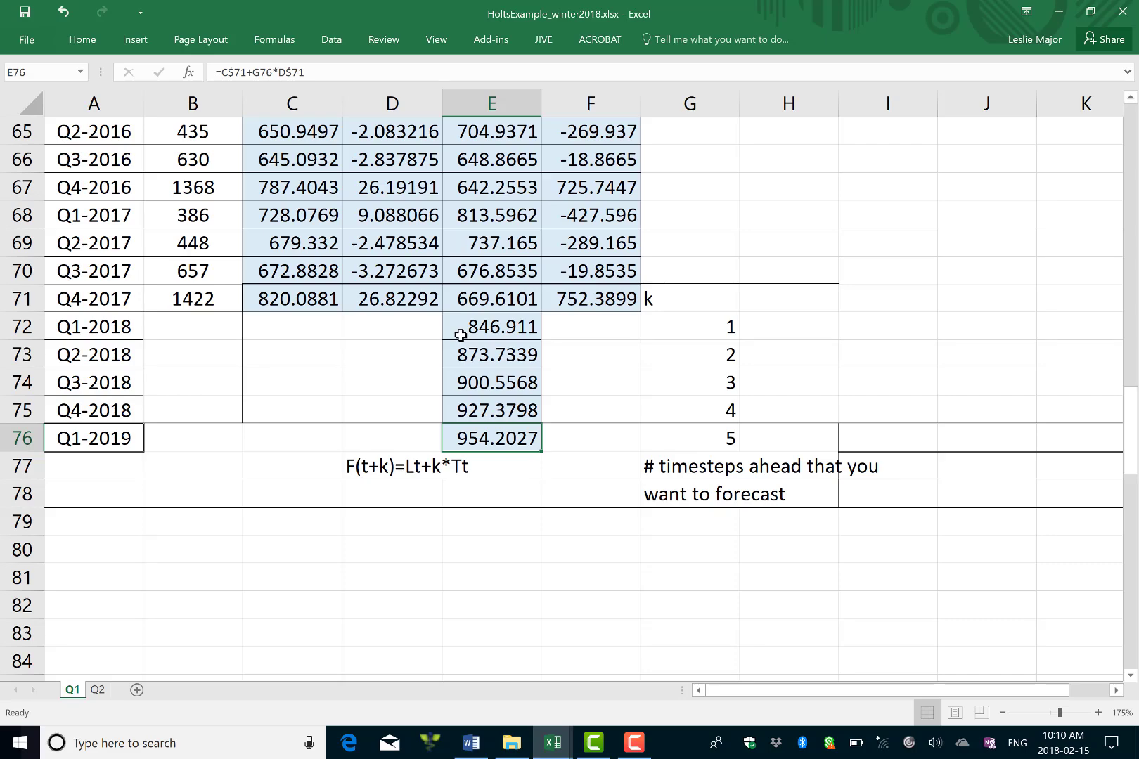
Enter =SQRT(SUMSQ(F10:F71)/COUNT(F10:F71)) in B5, giving an RMSE of 331.8188.
{"action": "scroll", "coordinate": [460, 335], "scroll_direction": "up", "scroll_amount": 20}
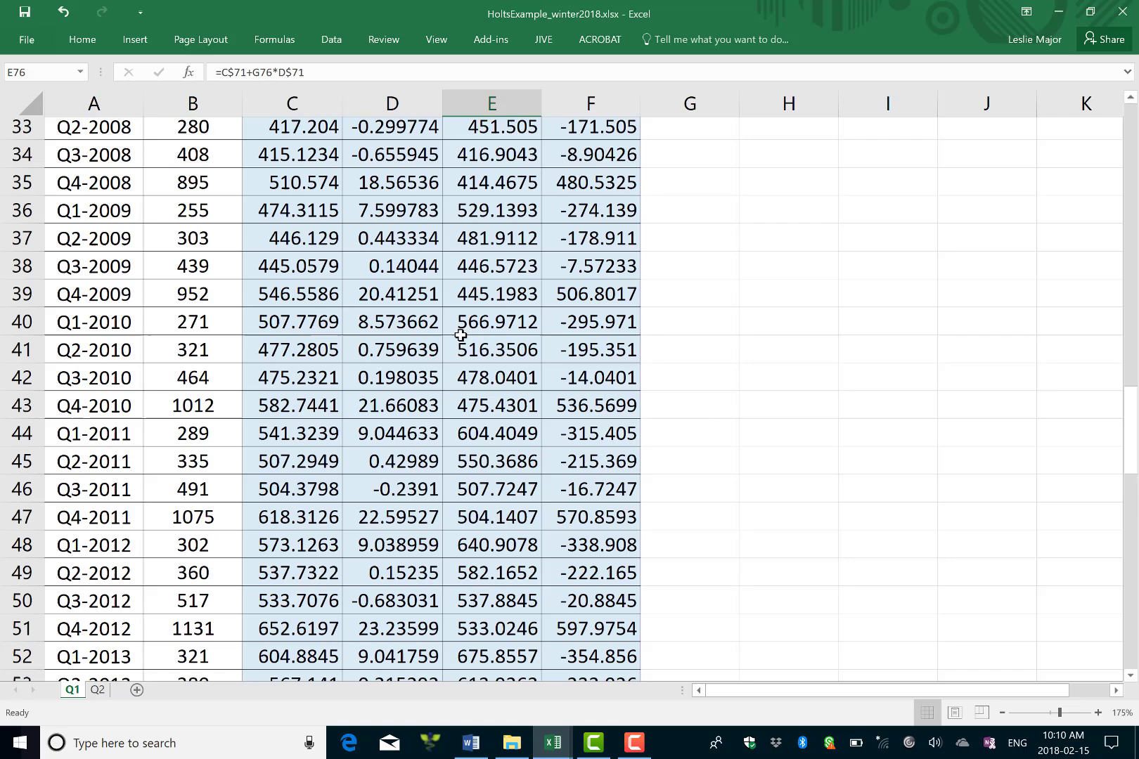
{"action": "left_click", "coordinate": [192, 268]}
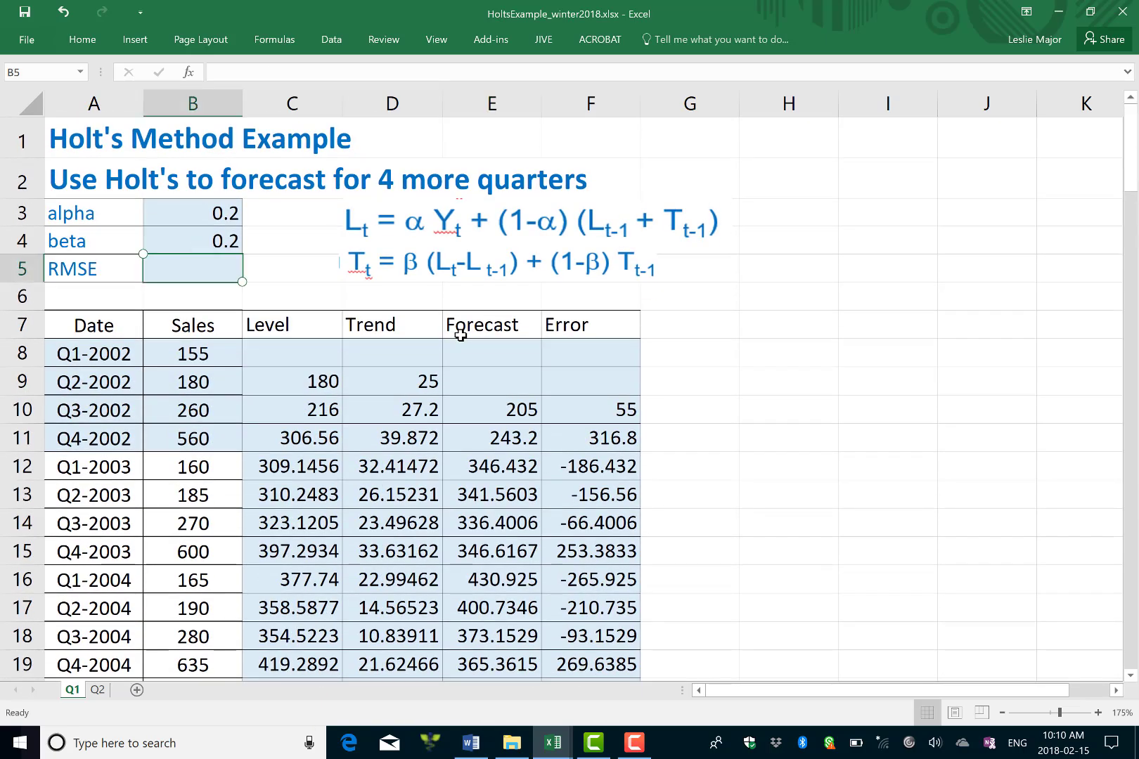
{"action": "type", "text": "=sqrt"}
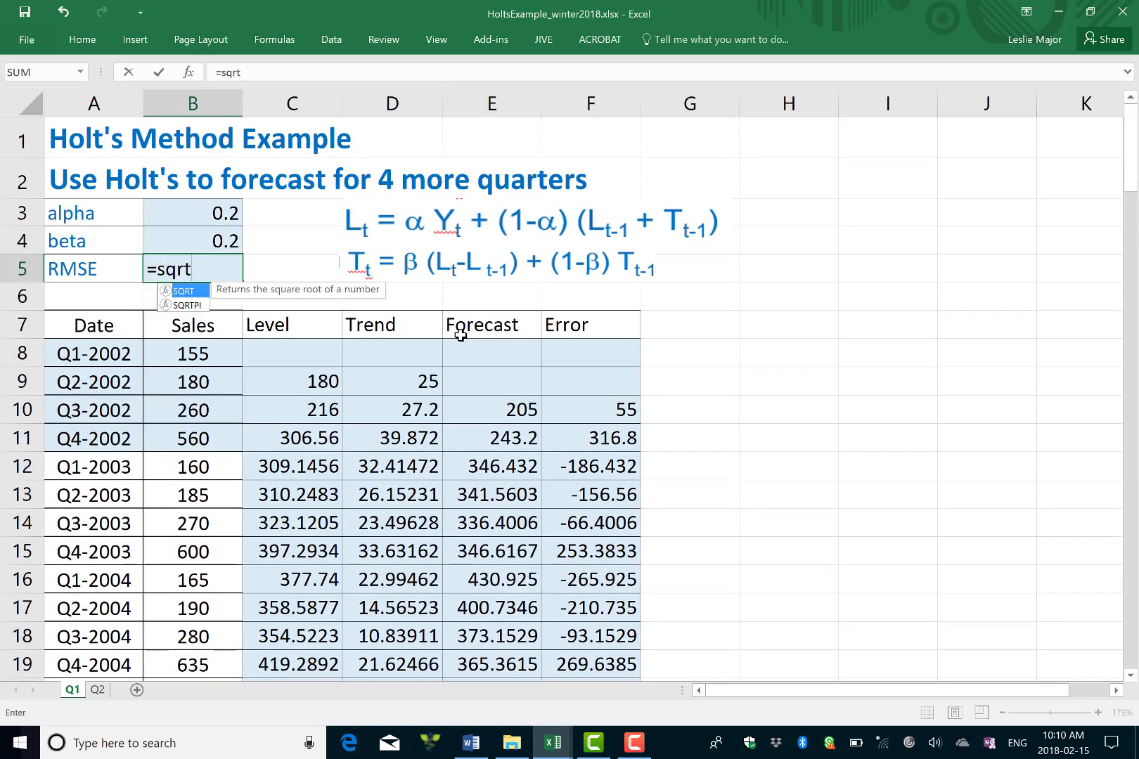
{"action": "type", "text": "(sumsq("}
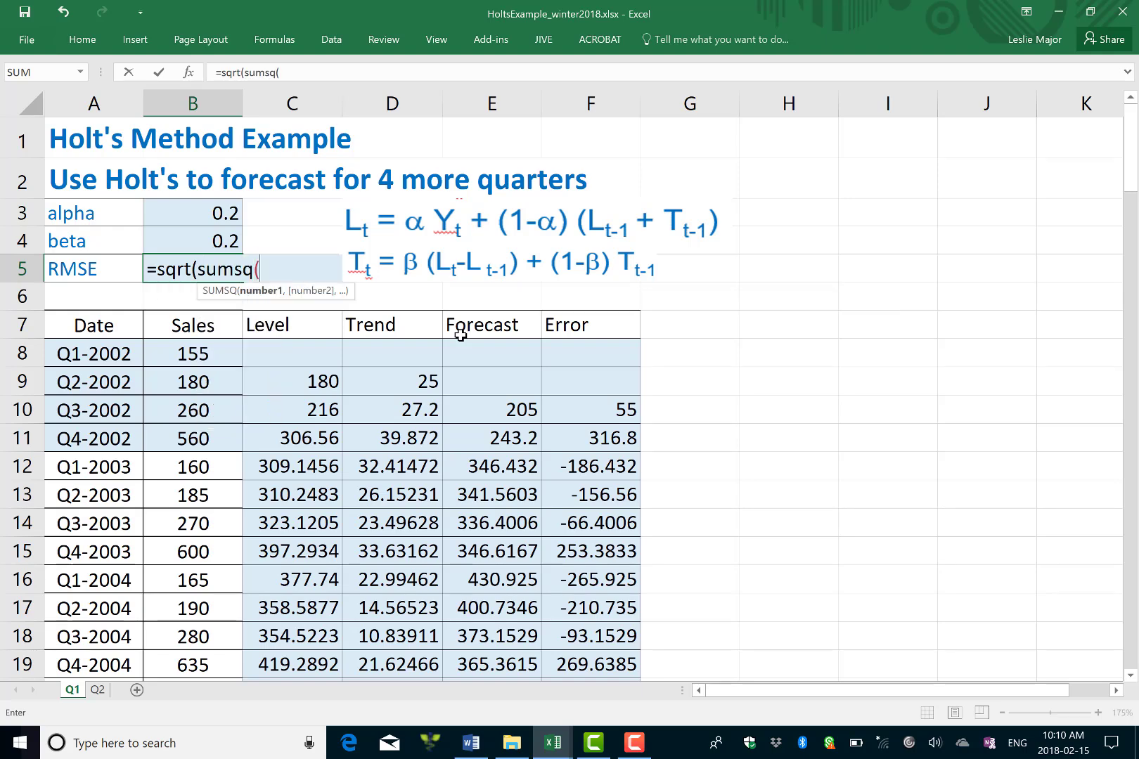
{"action": "left_click", "coordinate": [610, 412]}
{"action": "key", "text": "ctrl+shift+Down"}
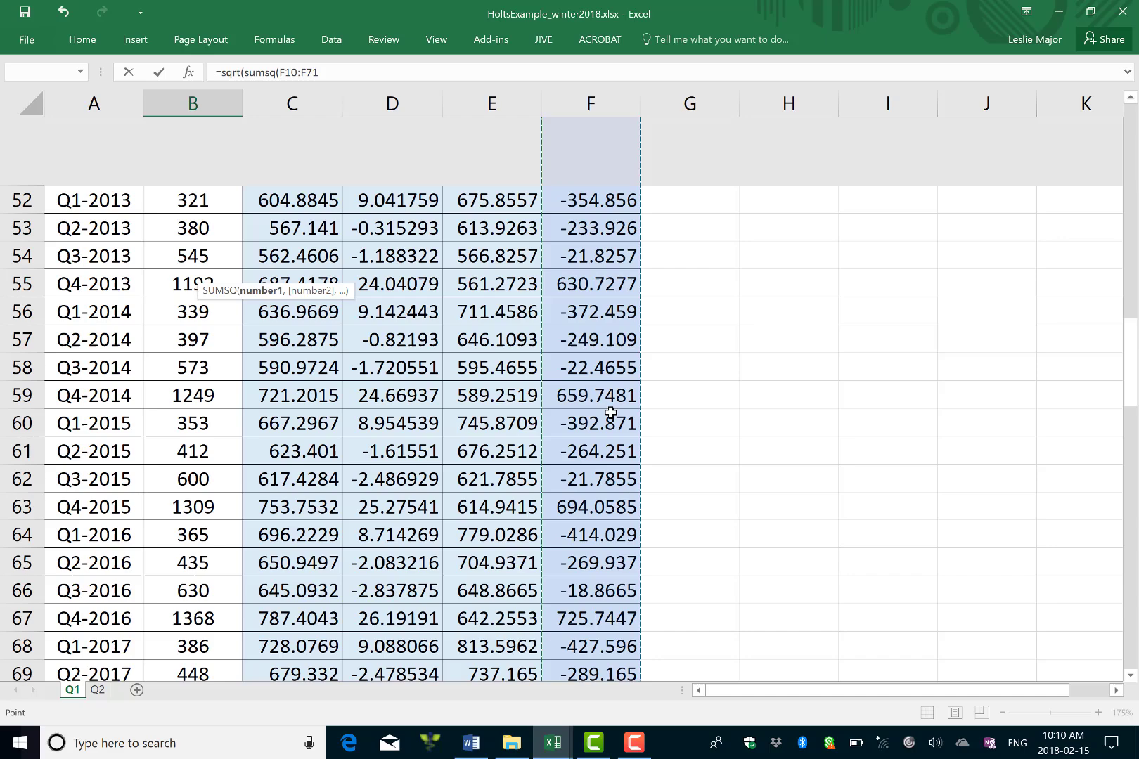
{"action": "type", "text": ")/count"}
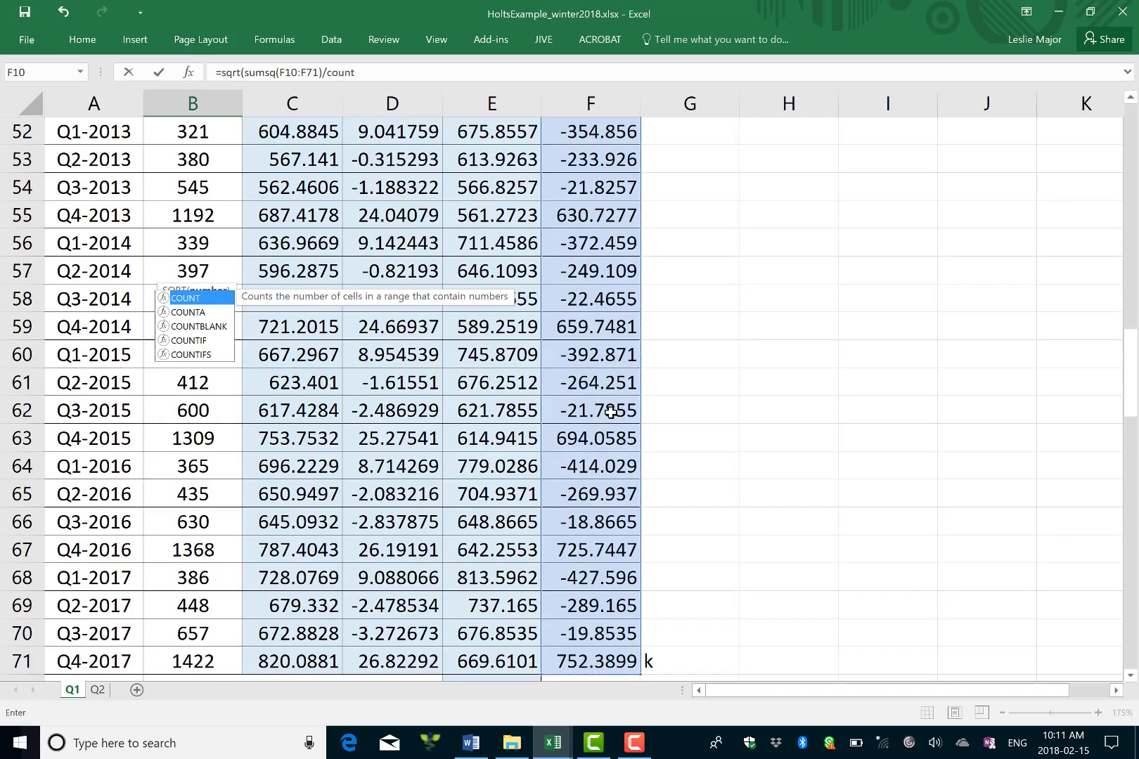
{"action": "type", "text": "(F10:F71"}
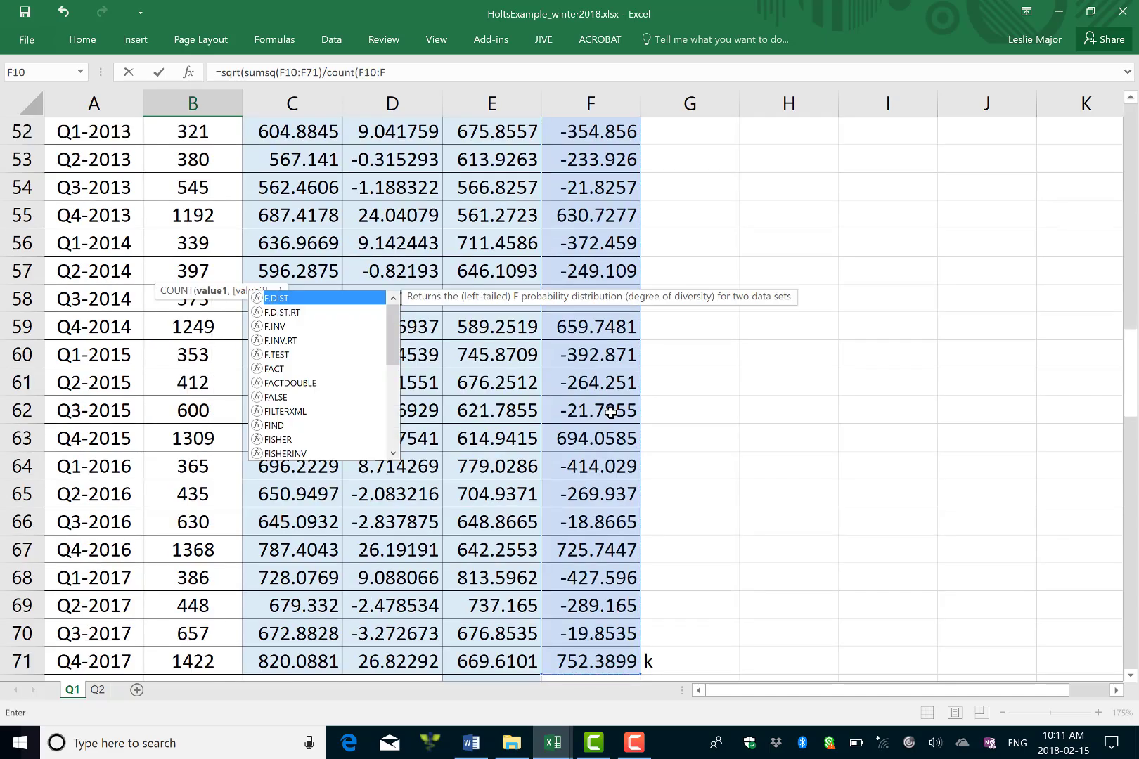
{"action": "type", "text": "))"}
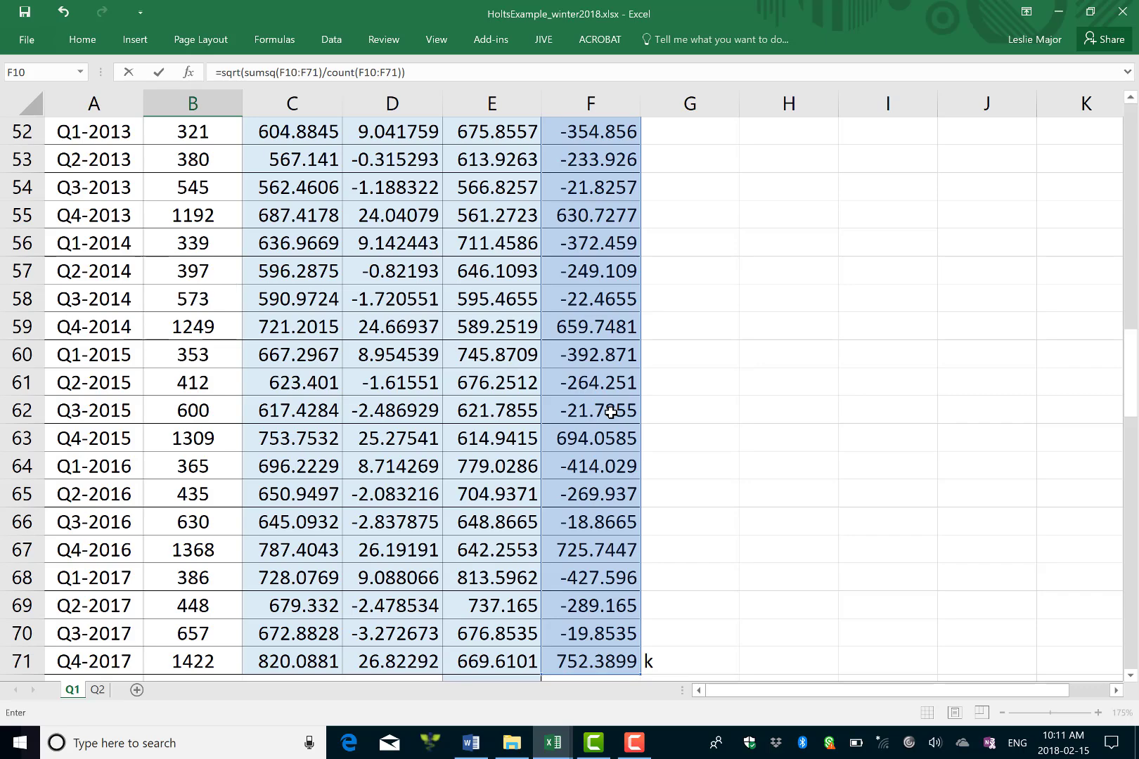
{"action": "key", "text": "Return"}
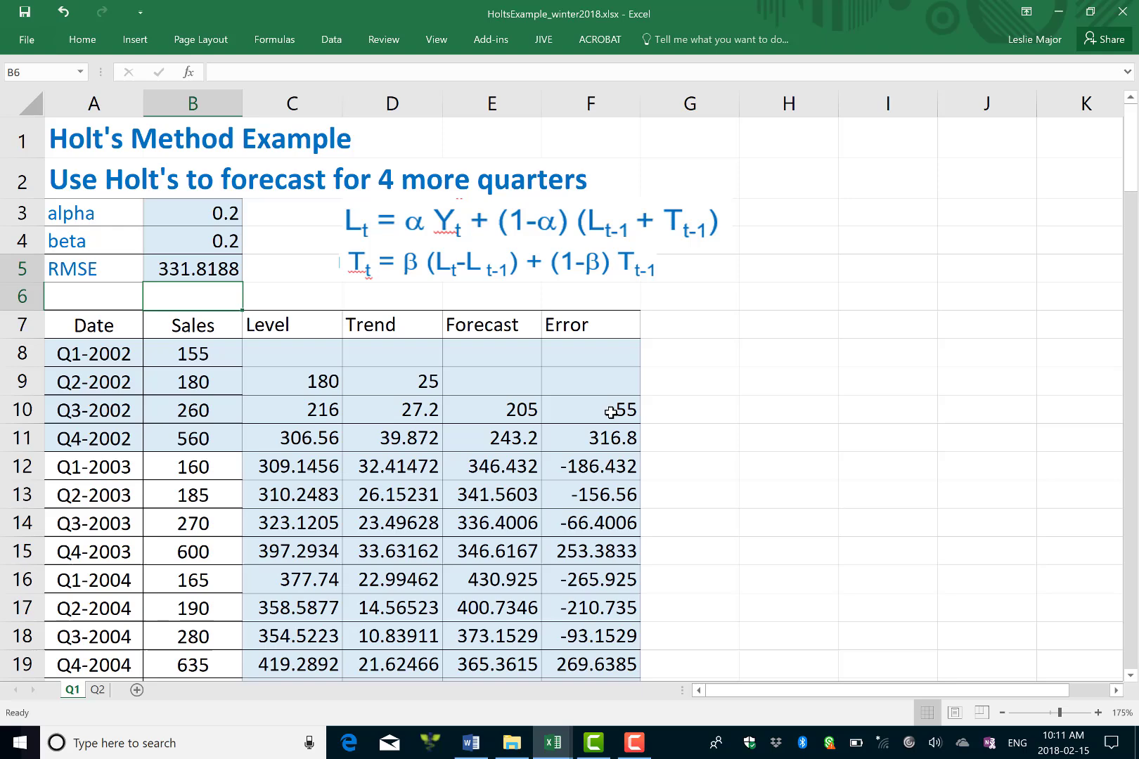
{"action": "key", "text": "Up"}
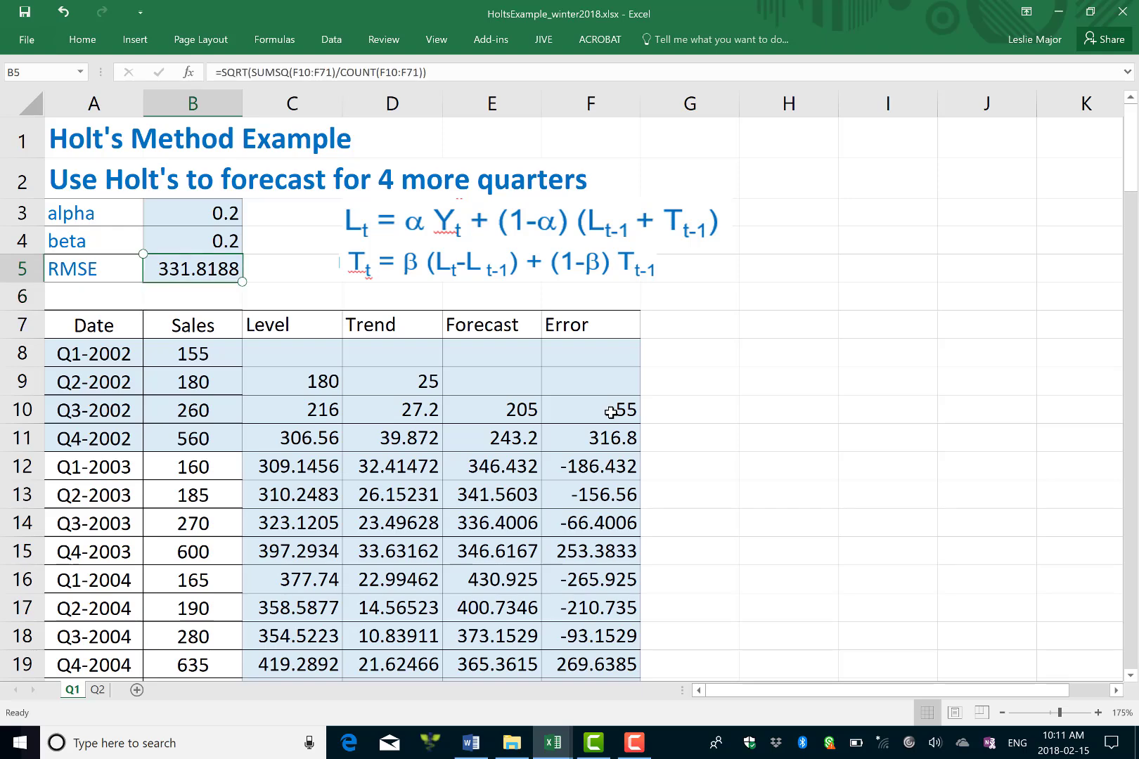
Select alpha and beta in B3:B4 and open Solver, reviewing its existing upper-bound constraint.
{"action": "key", "text": "Up"}
{"action": "key", "text": "Up"}
{"action": "key", "text": "shift+Down"}
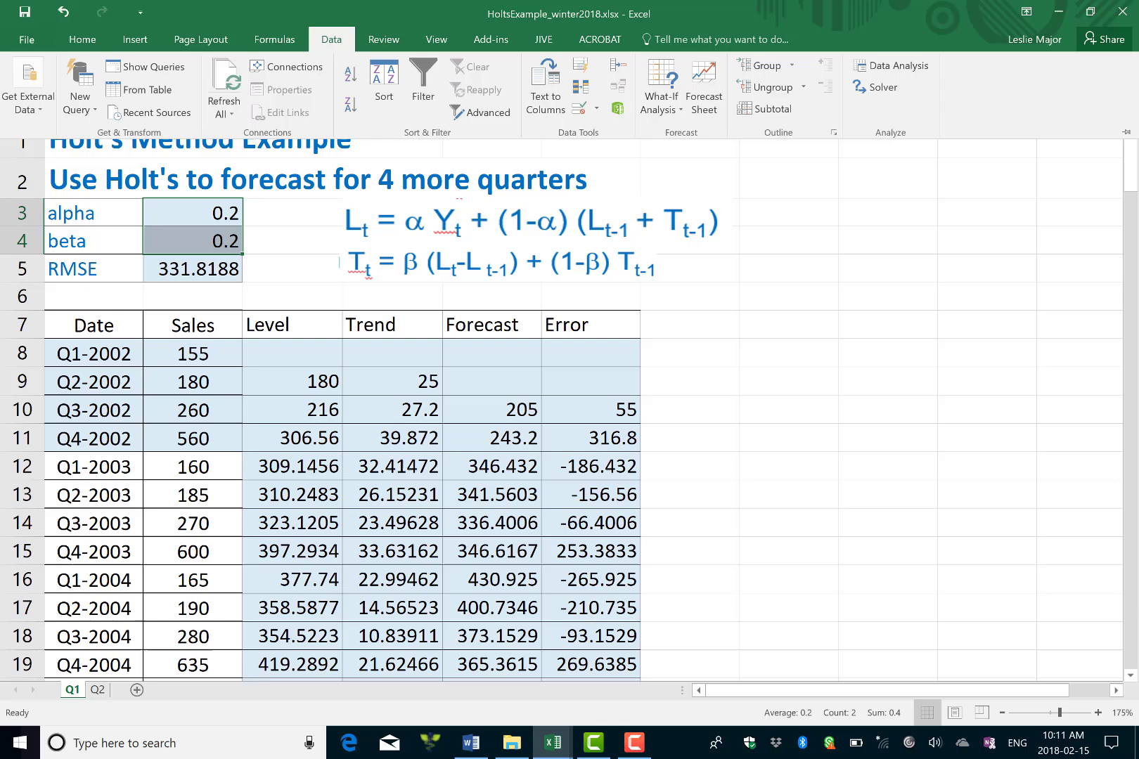
{"action": "left_click", "coordinate": [331, 39]}
{"action": "left_click", "coordinate": [876, 87]}
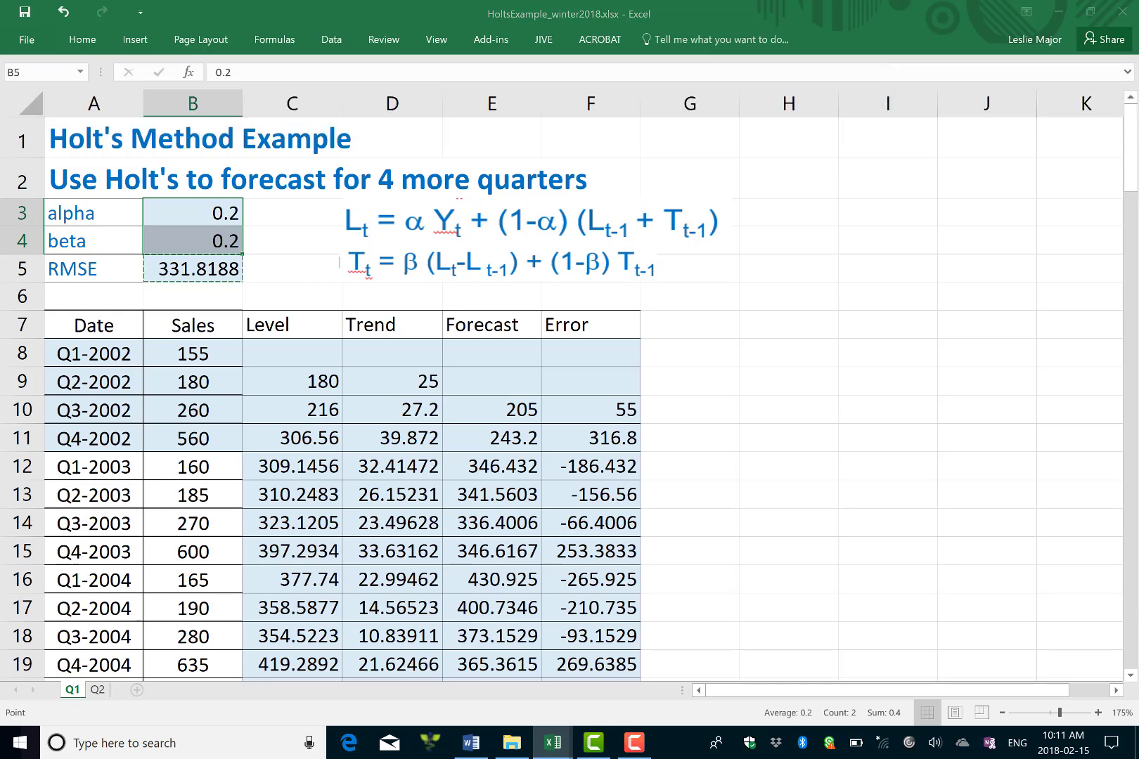
{"action": "left_click_drag", "start_coordinate": [449, 230], "coordinate": [721, 140]}
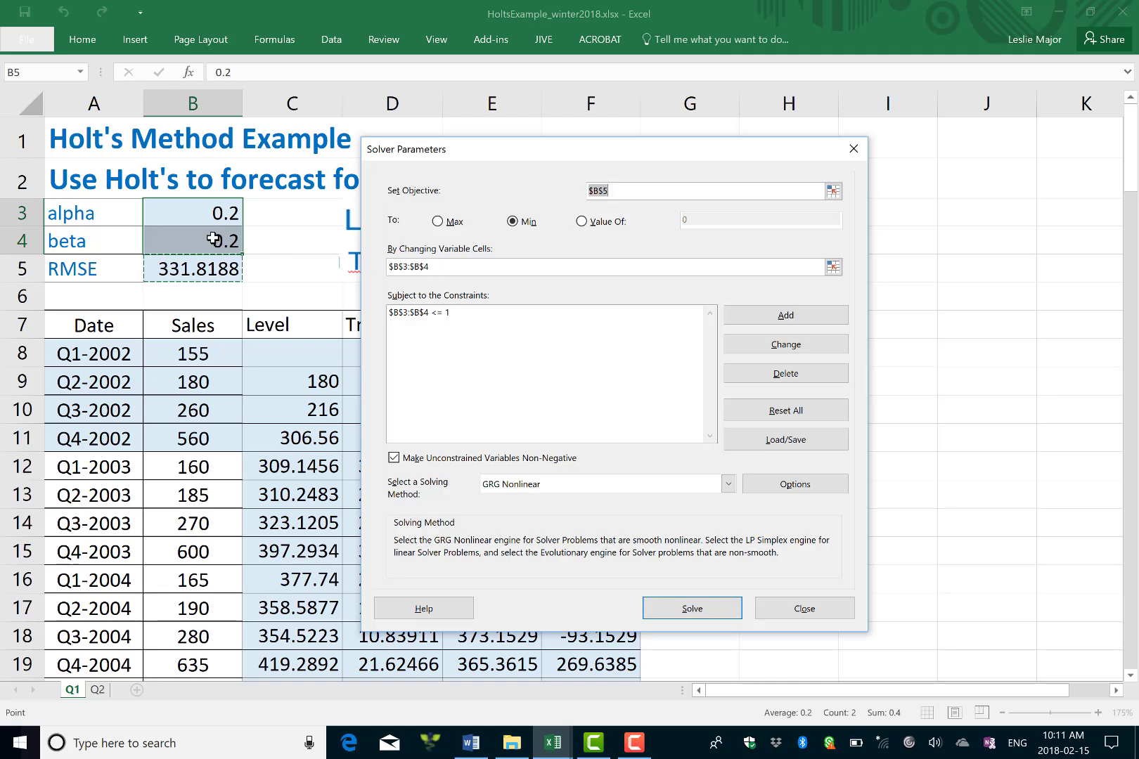
{"action": "left_click", "coordinate": [420, 314]}
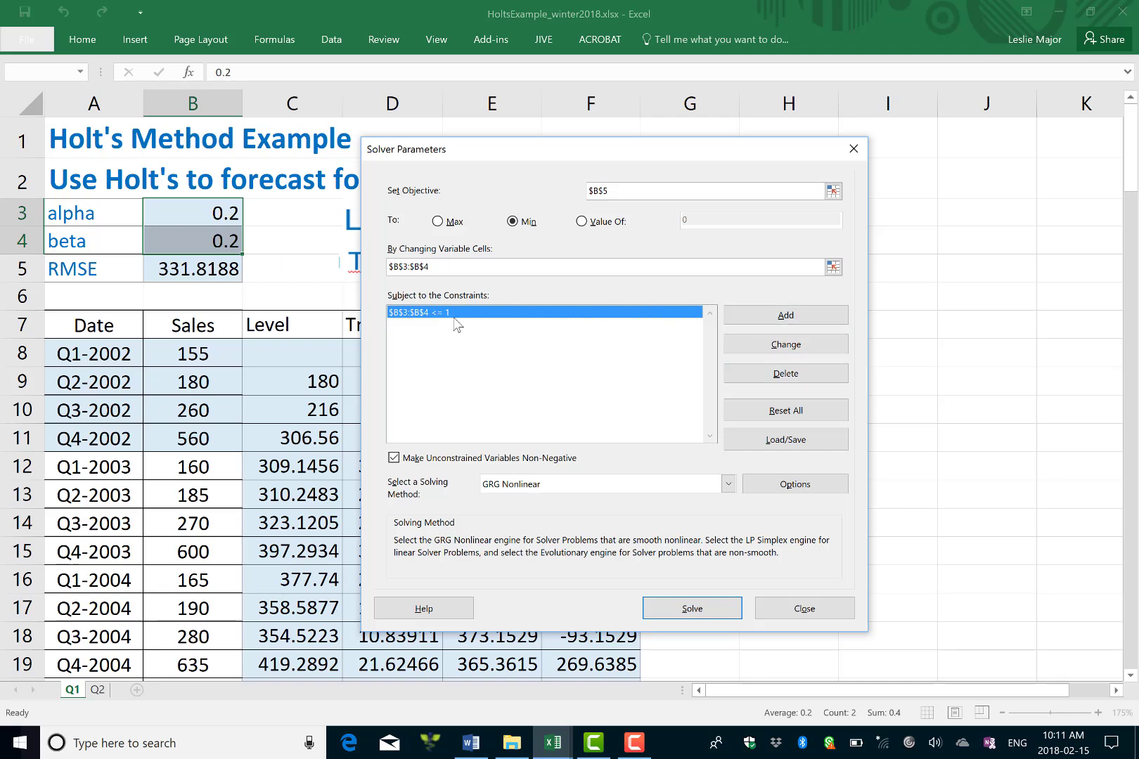
Add a Solver constraint keeping $B$3:$B$4 greater than or equal to 0.
{"action": "left_click", "coordinate": [754, 322]}
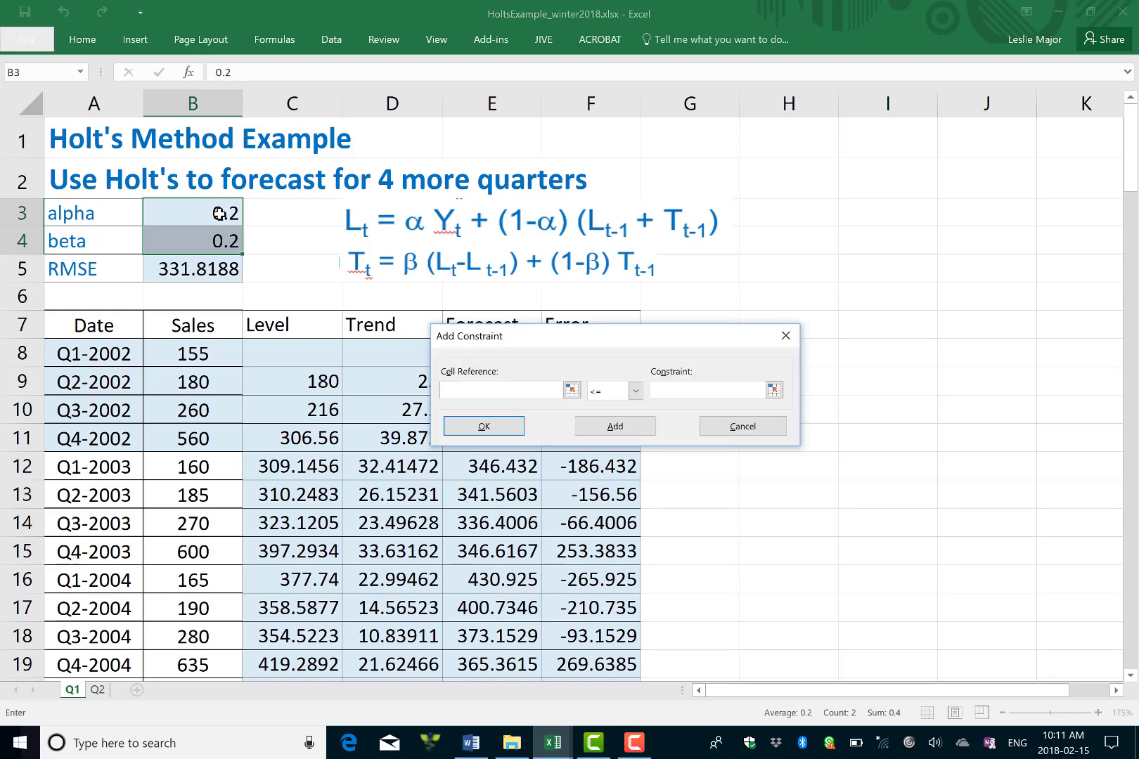
{"action": "left_click_drag", "start_coordinate": [220, 210], "coordinate": [222, 237]}
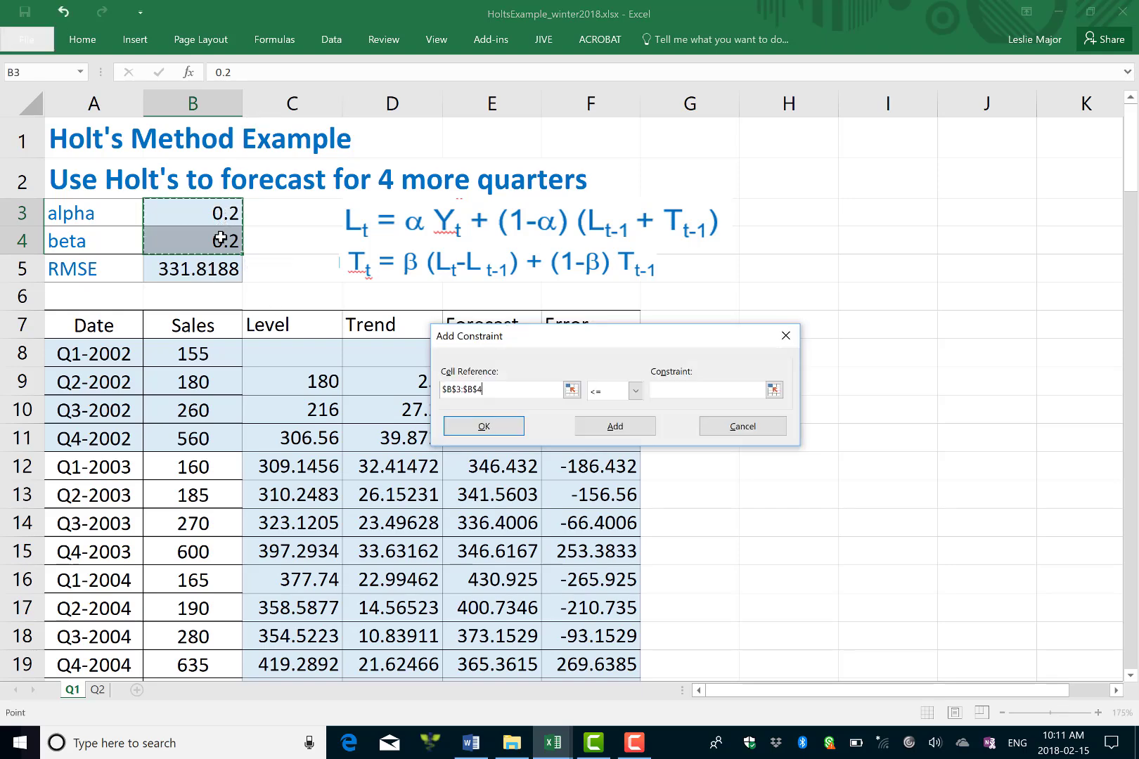
{"action": "left_click", "coordinate": [634, 391]}
{"action": "left_click", "coordinate": [624, 434]}
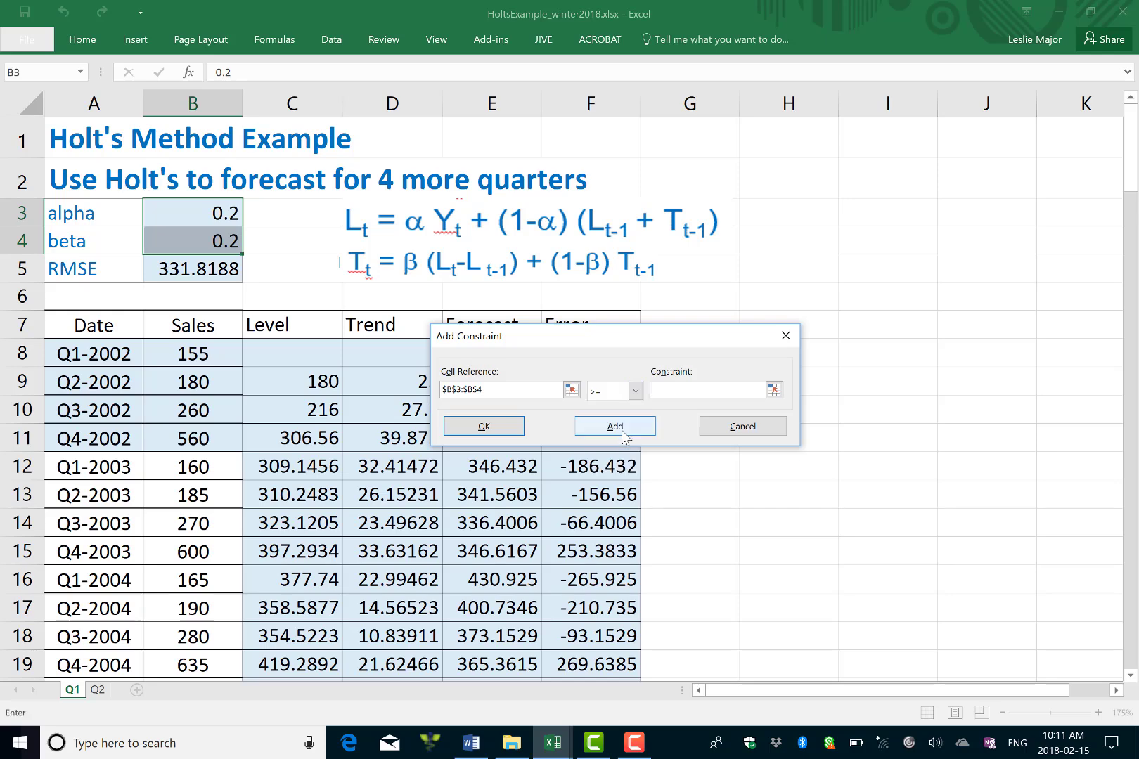
{"action": "left_click", "coordinate": [688, 391]}
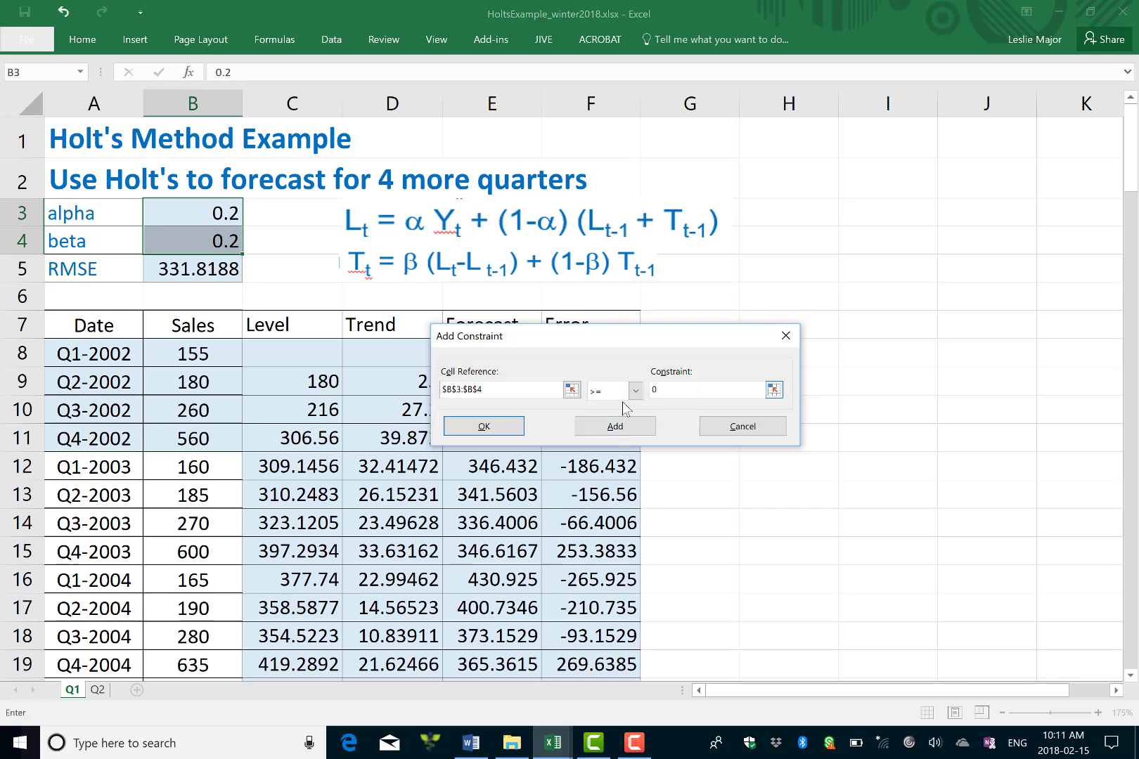
{"action": "type", "text": "0"}
{"action": "left_click", "coordinate": [476, 427]}
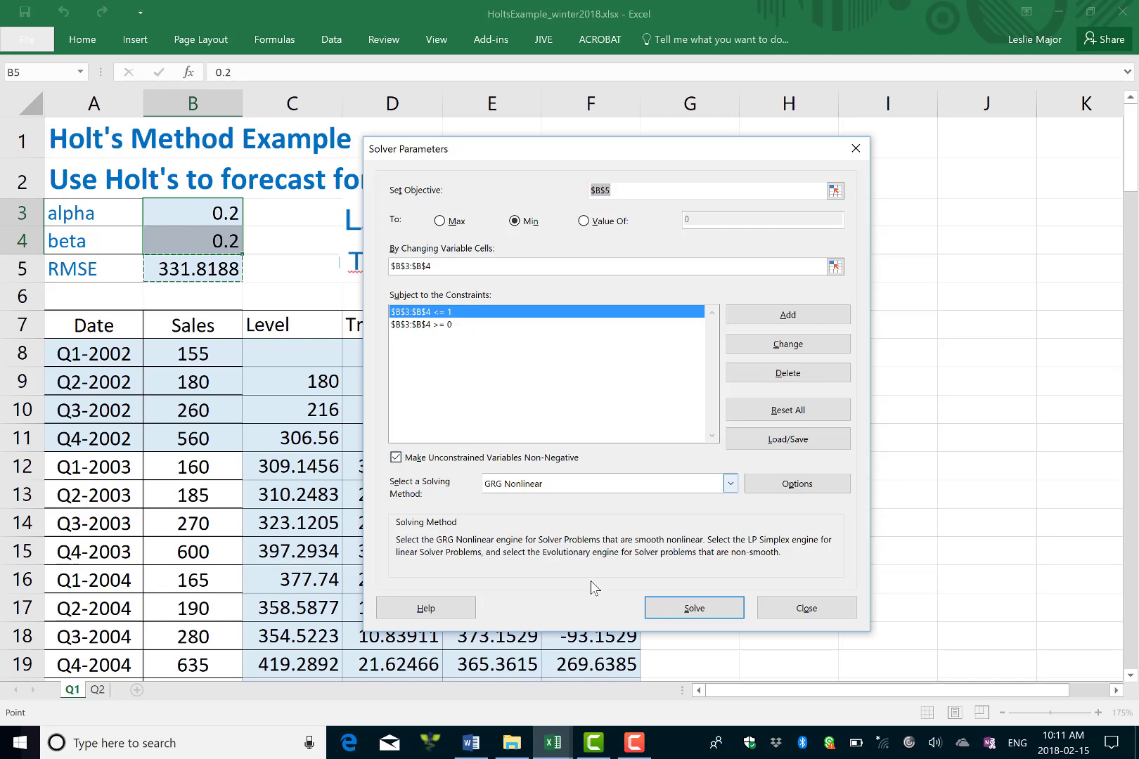
Run Solver and keep alpha 0.031265 and beta 0.593279, lowering RMSE to 308.8462.
{"action": "left_click", "coordinate": [722, 617]}
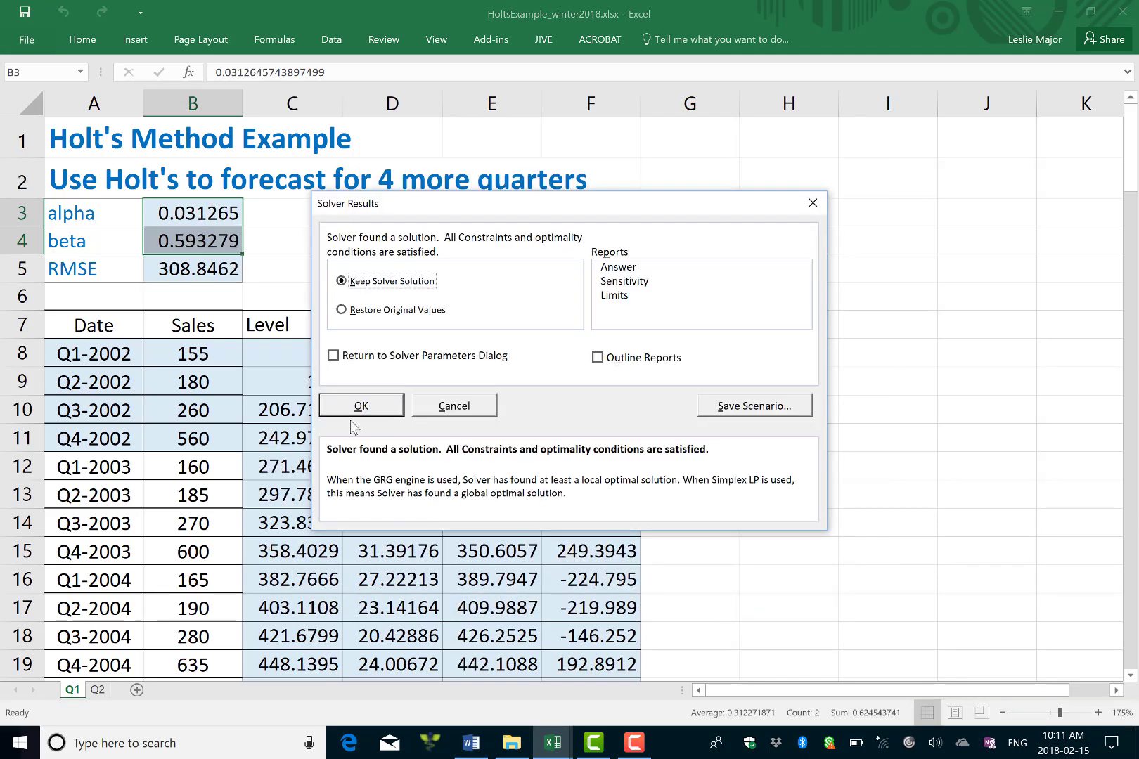
{"action": "left_click", "coordinate": [345, 408]}
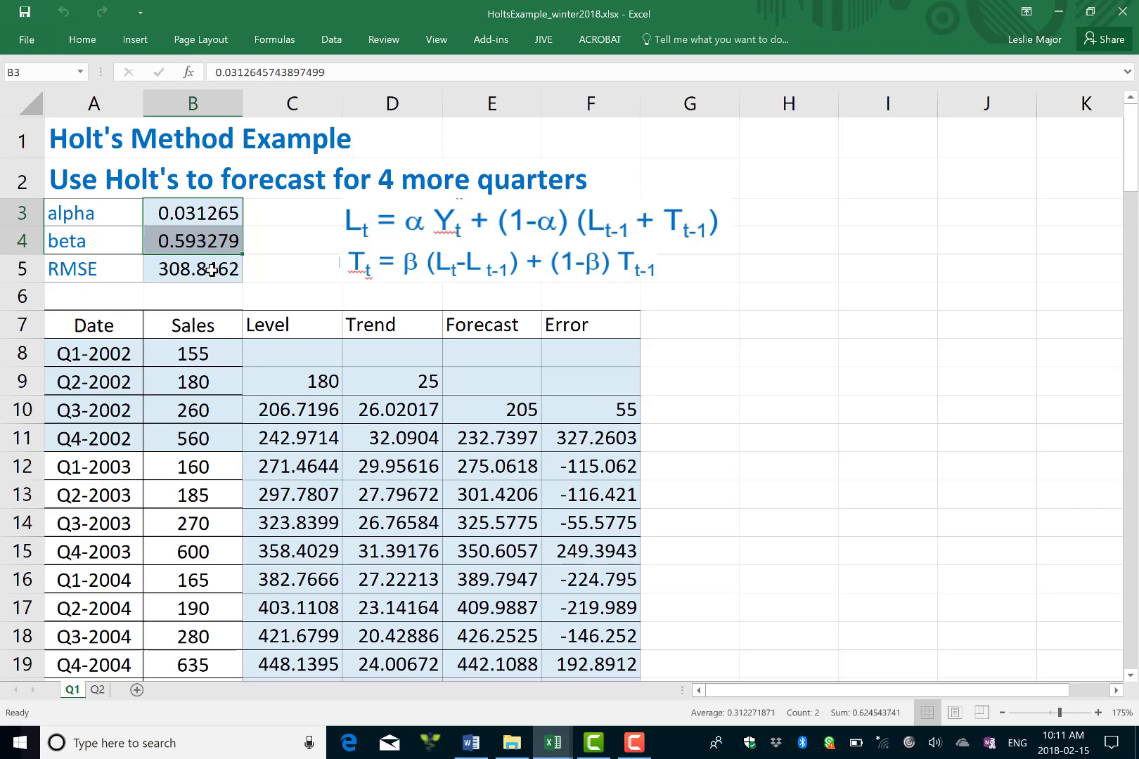
{"action": "left_click", "coordinate": [212, 270]}
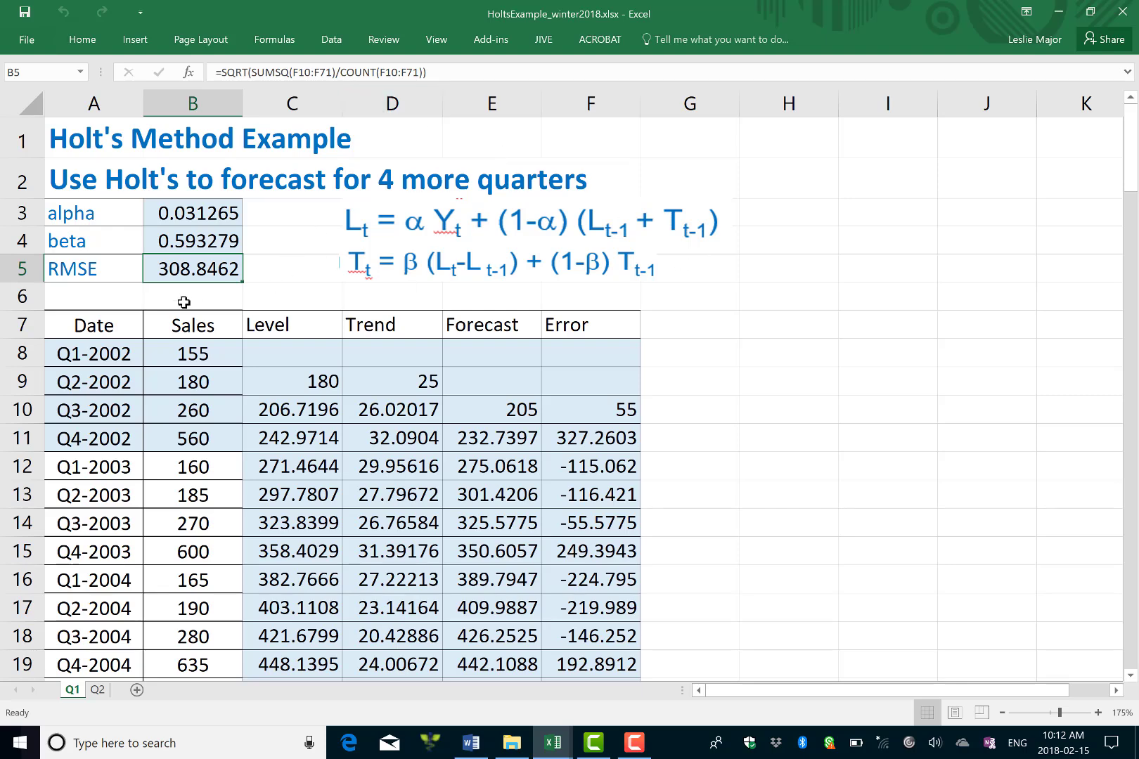
Select Date and Sales in A7:B76 plus the Forecast column E7:E78.
{"action": "left_click", "coordinate": [125, 318]}
{"action": "key", "text": "shift+Right"}
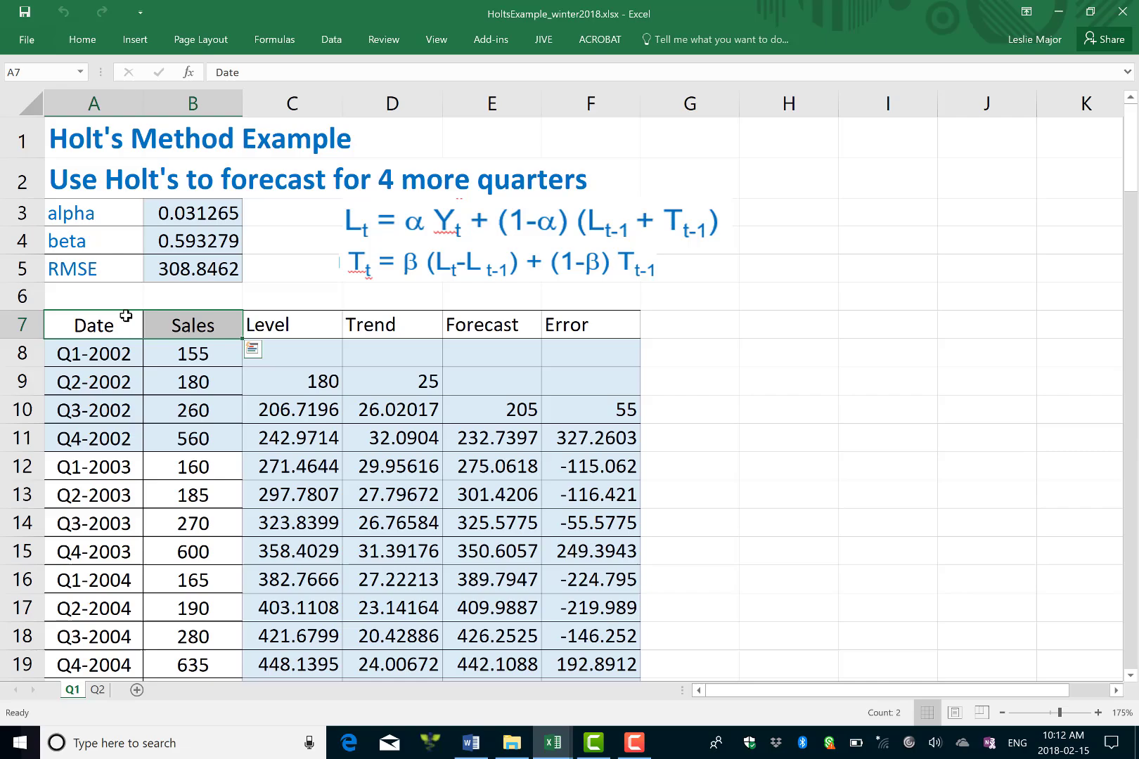
{"action": "key", "text": "ctrl+shift+Down"}
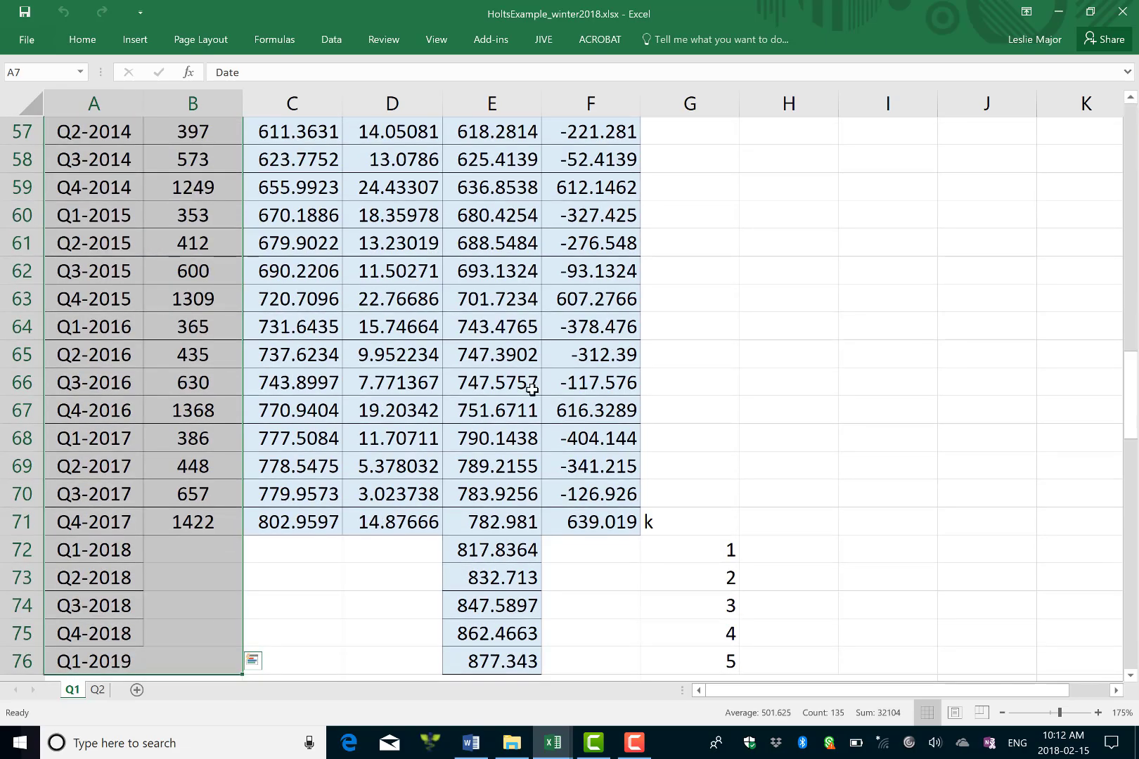
{"action": "scroll", "coordinate": [470, 462], "scroll_direction": "down", "scroll_amount": 2}
{"action": "scroll", "coordinate": [469, 469], "scroll_direction": "up", "scroll_amount": 3}
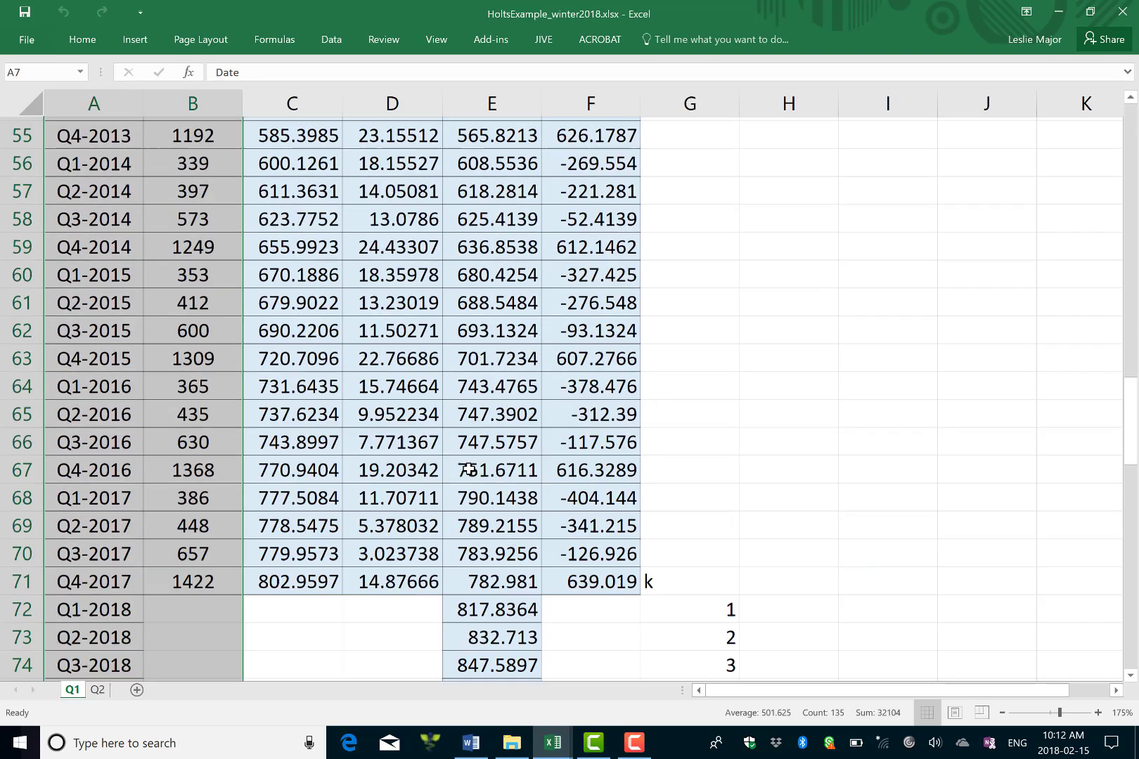
{"action": "scroll", "coordinate": [469, 469], "scroll_direction": "up", "scroll_amount": 6}
{"action": "scroll", "coordinate": [457, 316], "scroll_direction": "up", "scroll_amount": 4}
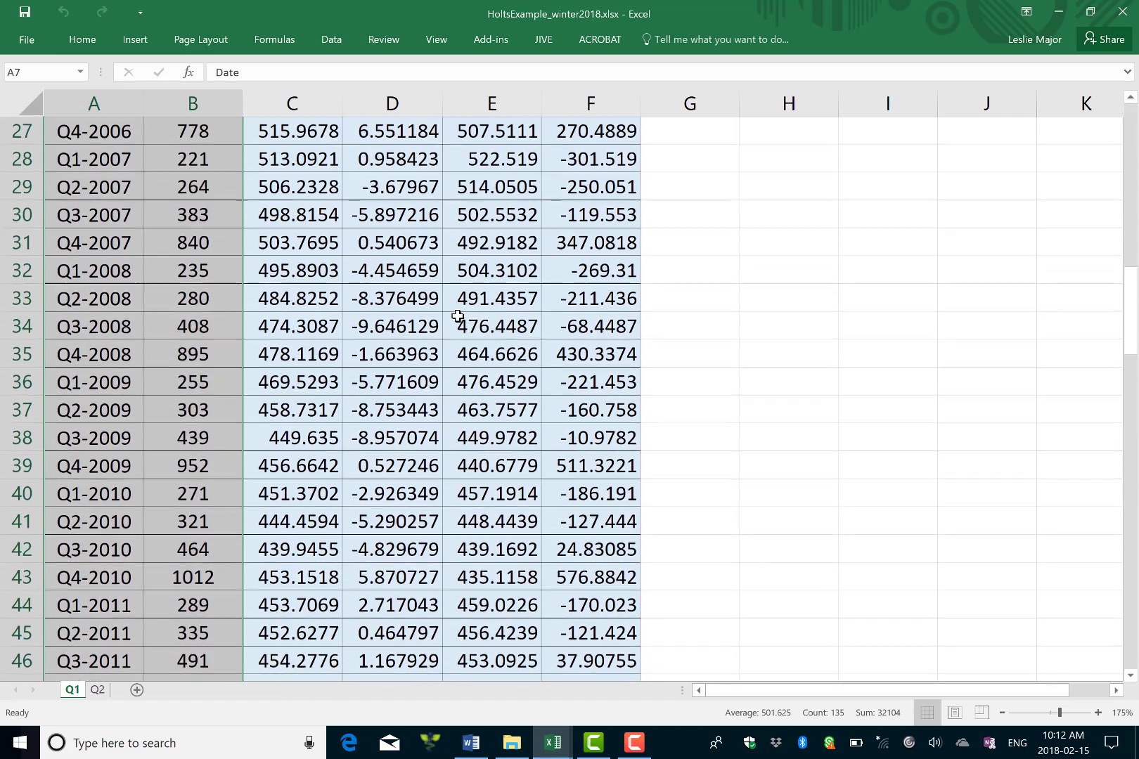
{"action": "scroll", "coordinate": [457, 316], "scroll_direction": "up", "scroll_amount": 9}
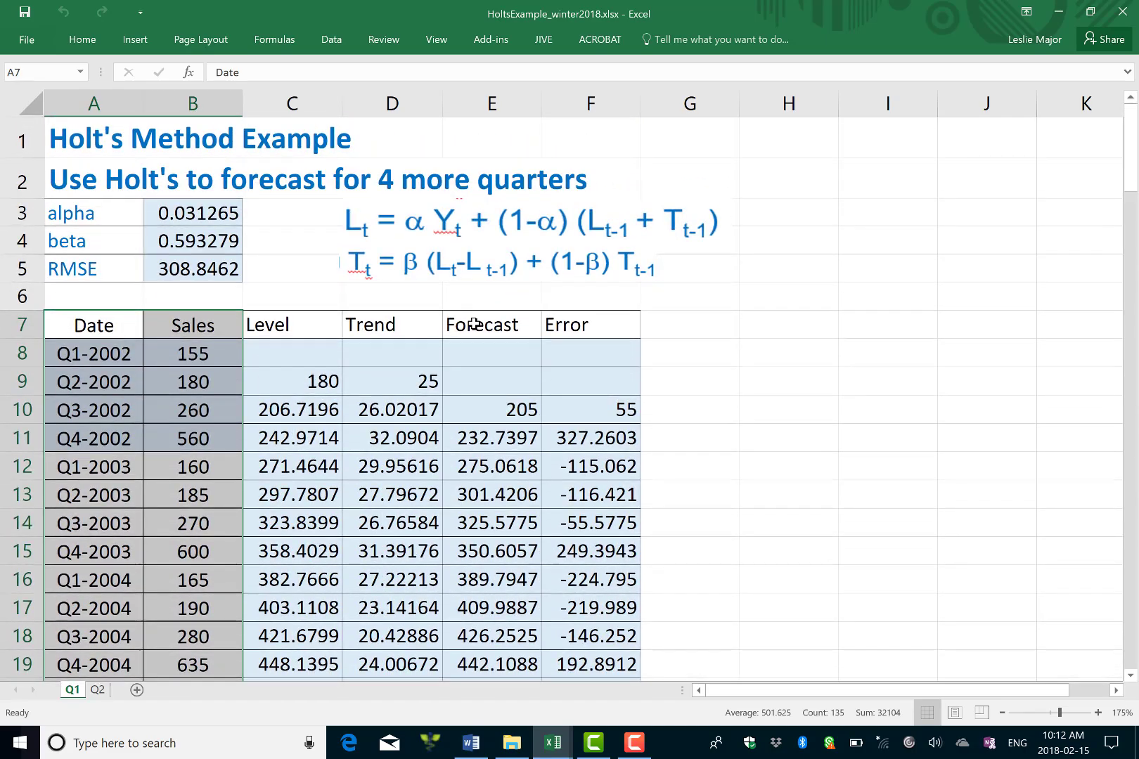
{"action": "left_click_drag", "start_coordinate": [474, 324], "coordinate": [519, 583]}
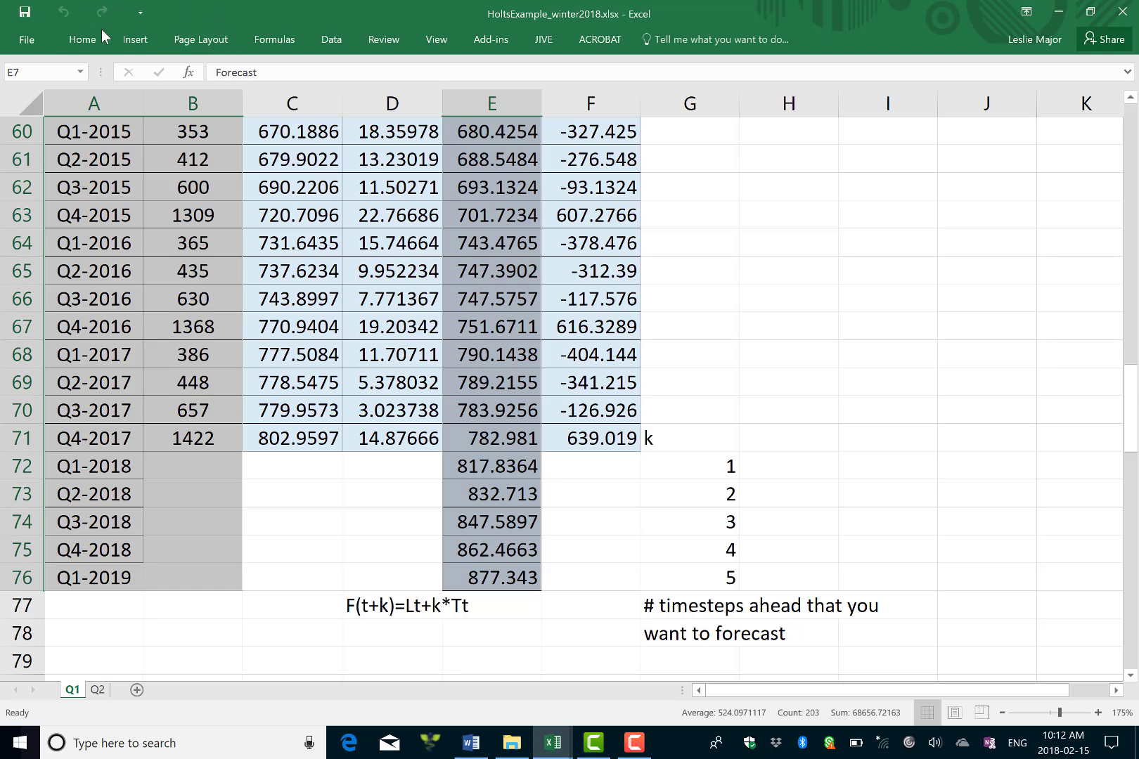
Insert a Scatter with Smooth Lines and Markers chart of the selected data.
{"action": "left_click", "coordinate": [143, 35]}
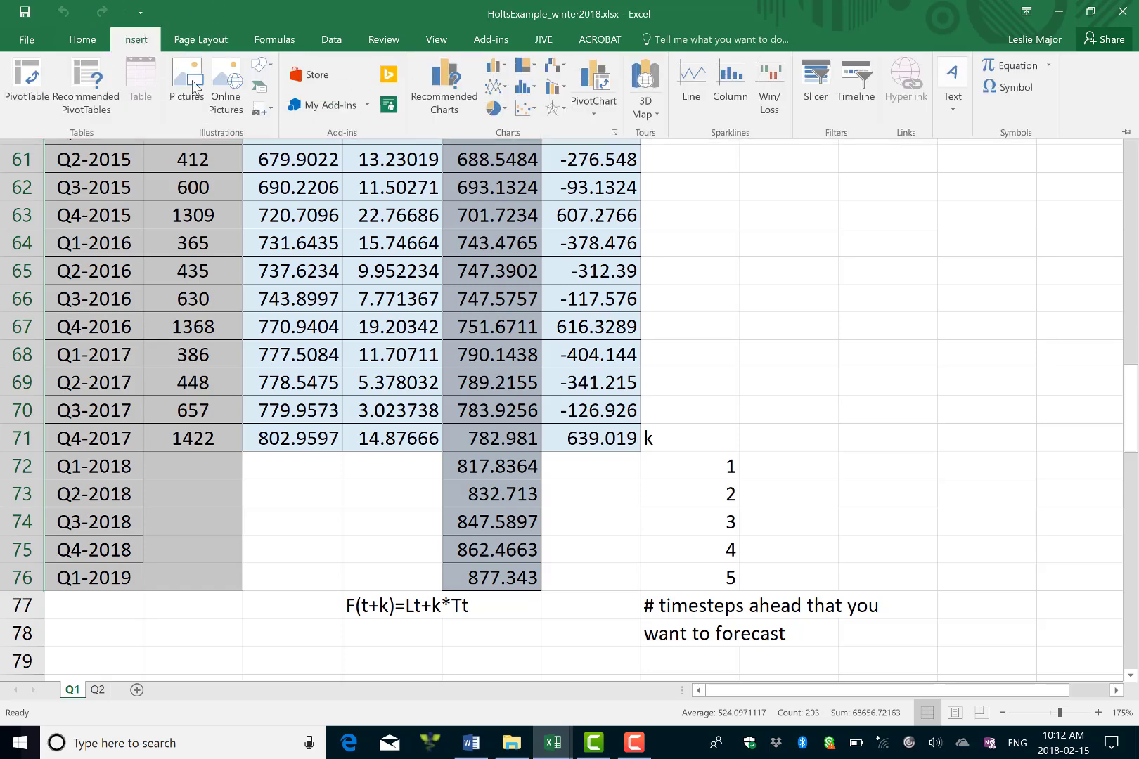
{"action": "left_click", "coordinate": [524, 108]}
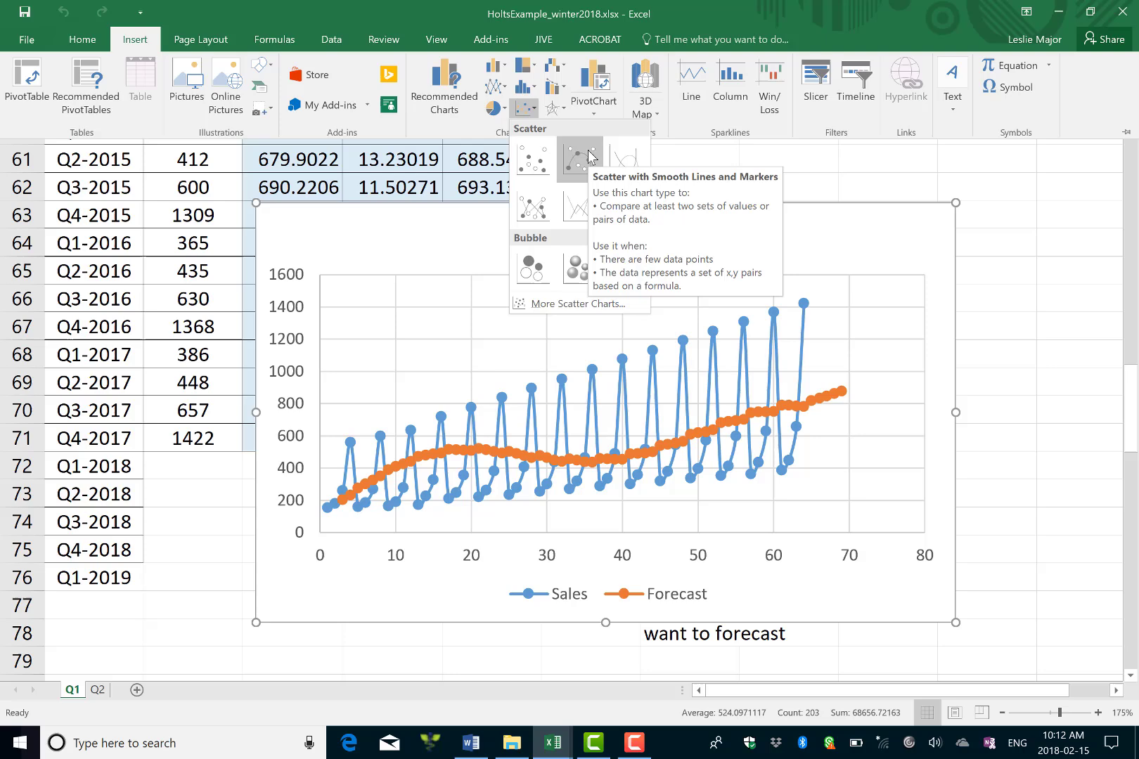
{"action": "left_click", "coordinate": [588, 156]}
Title the chart 'Scatterplot of Forecasts and actual sales'.
{"action": "left_click", "coordinate": [575, 245]}
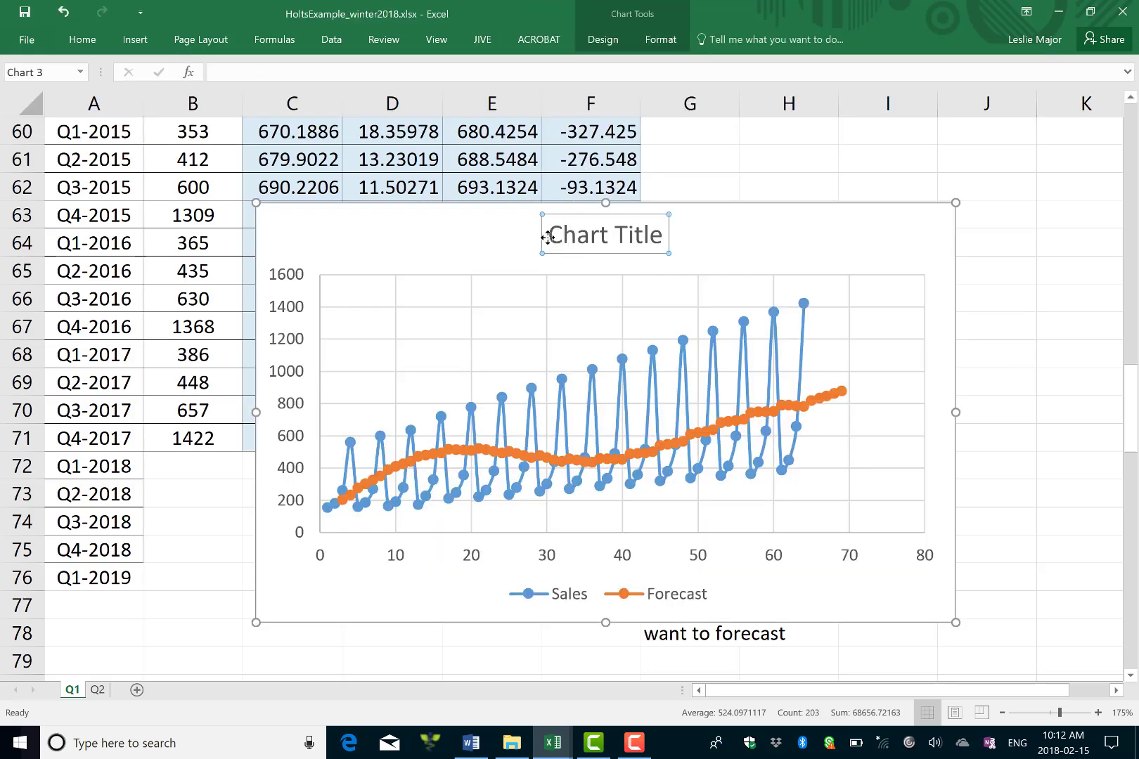
{"action": "left_click", "coordinate": [558, 242]}
{"action": "key", "text": "shift+Right"}
{"action": "key", "text": "shift+Right"}
{"action": "key", "text": "shift+Right"}
{"action": "key", "text": "shift+Right"}
{"action": "key", "text": "shift+Right"}
{"action": "key", "text": "shift+Right"}
{"action": "key", "text": "shift+Right"}
{"action": "key", "text": "shift+Right"}
{"action": "key", "text": "shift+Right"}
{"action": "key", "text": "shift+Right"}
{"action": "key", "text": "shift+Right"}
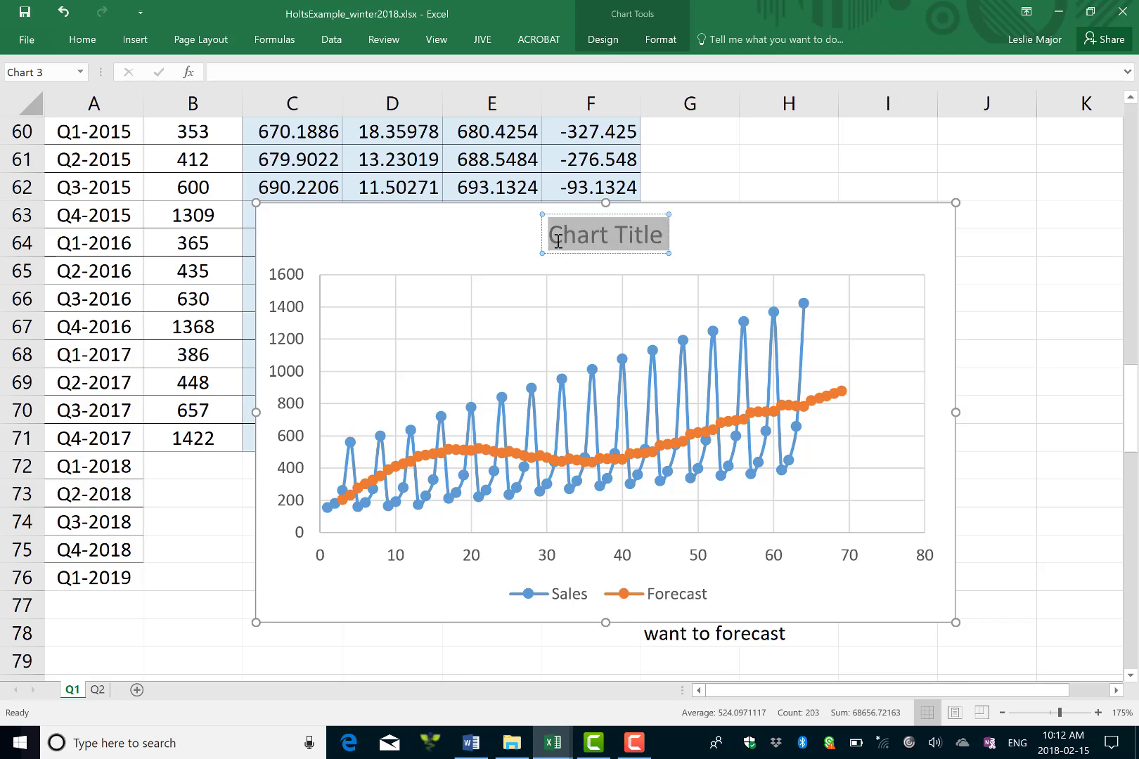
{"action": "type", "text": "Scatterploto"}
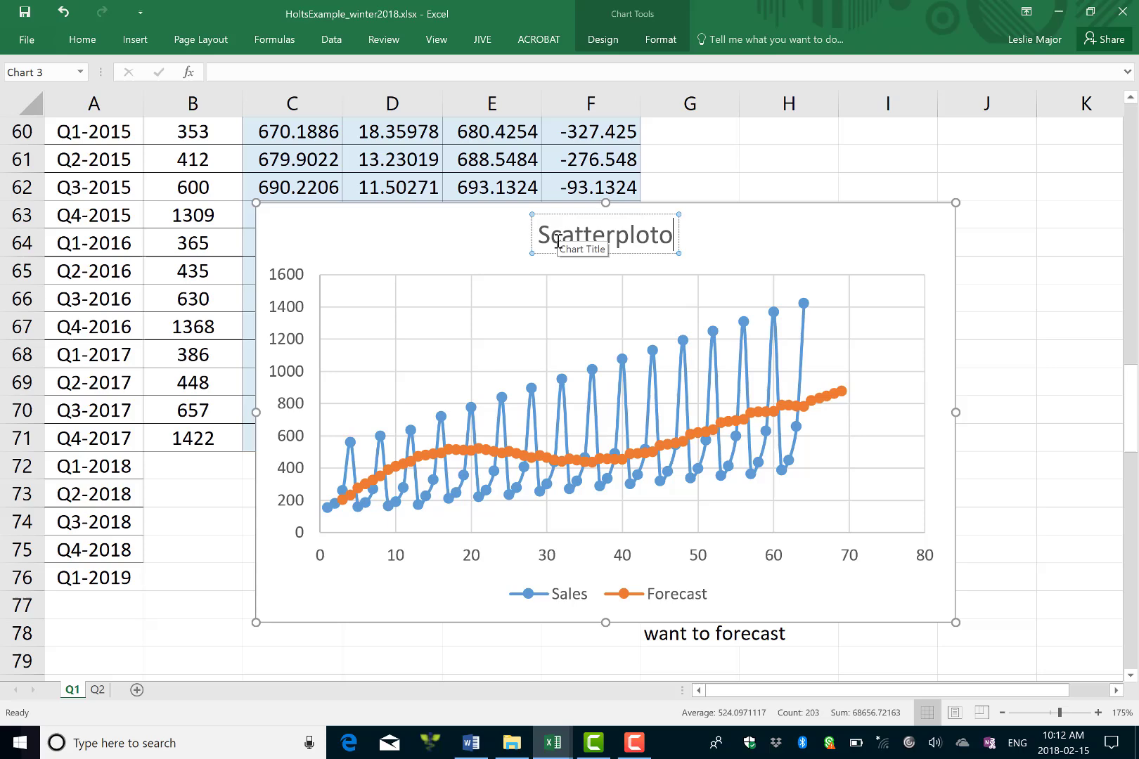
{"action": "key", "text": "BackSpace"}
{"action": "type", "text": "of Forecast"}
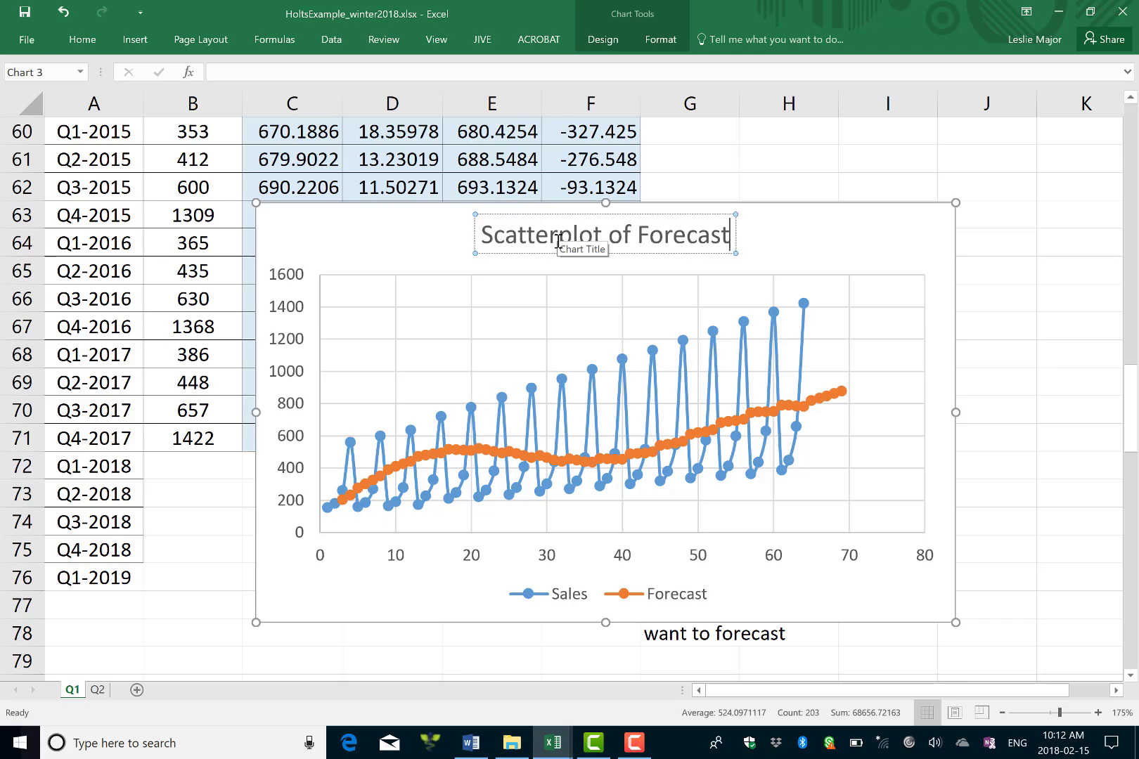
{"action": "type", "text": "s and"}
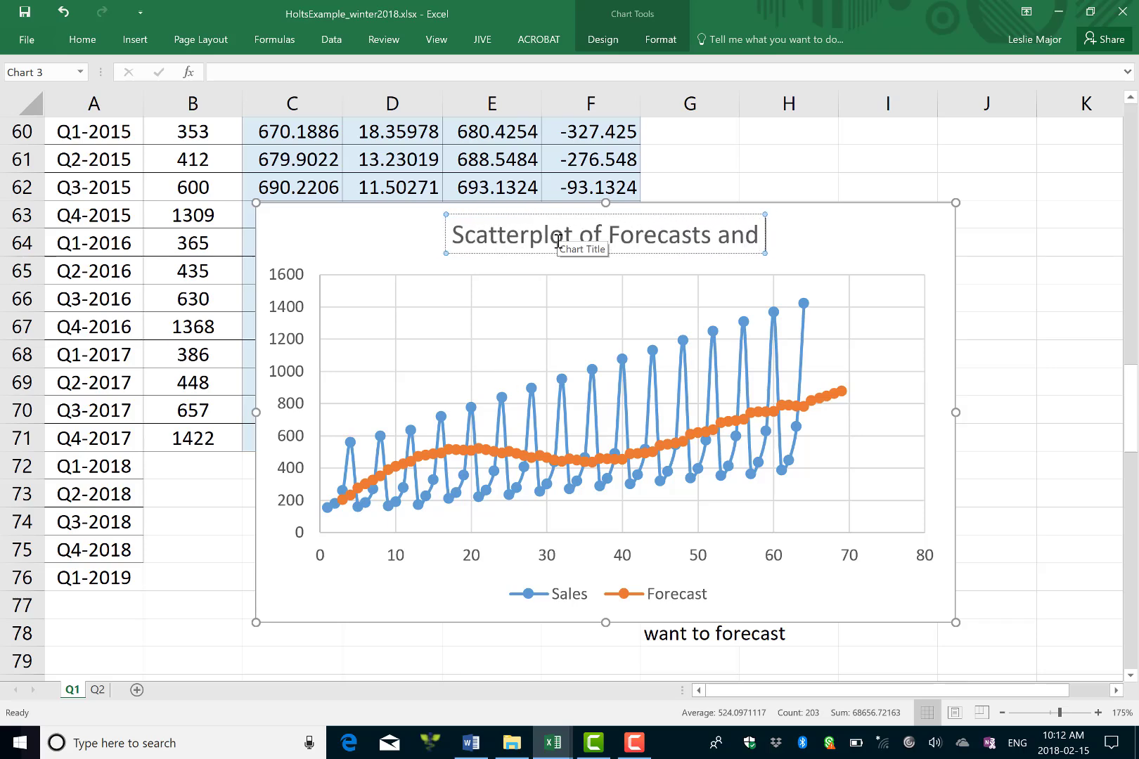
{"action": "type", "text": " actual sales"}
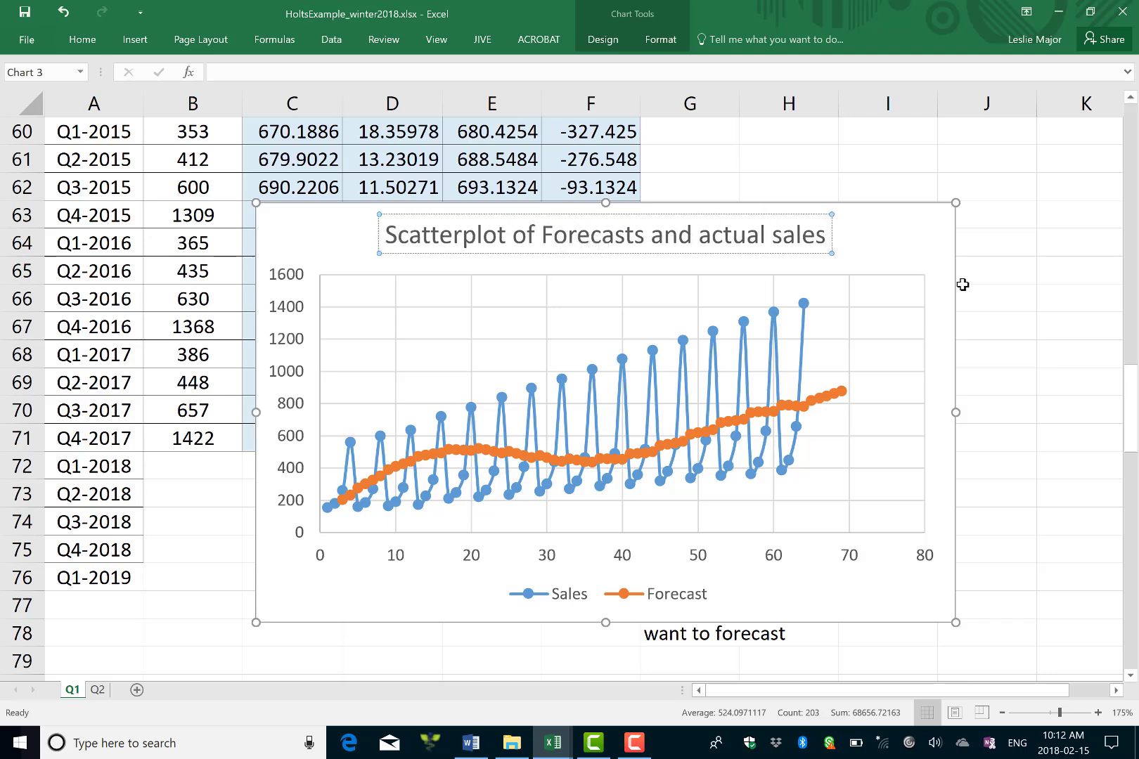
{"action": "left_click", "coordinate": [1001, 282]}
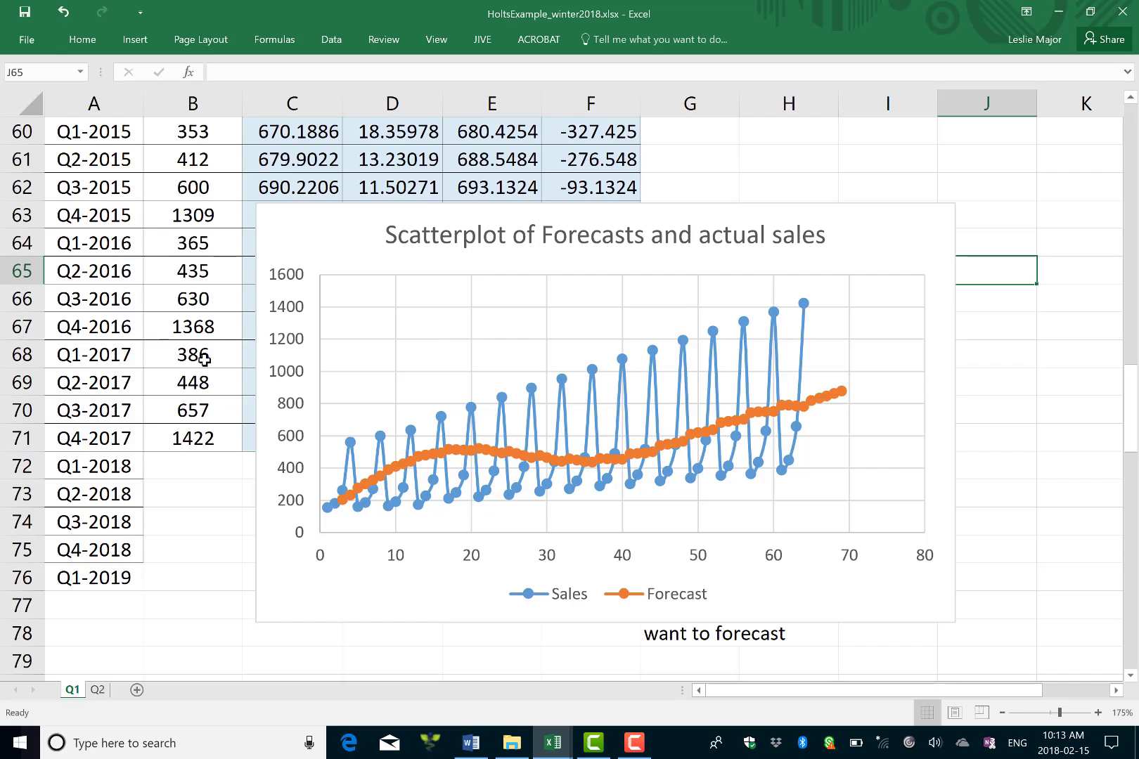
{"action": "scroll", "coordinate": [204, 360], "scroll_direction": "up", "scroll_amount": 11}
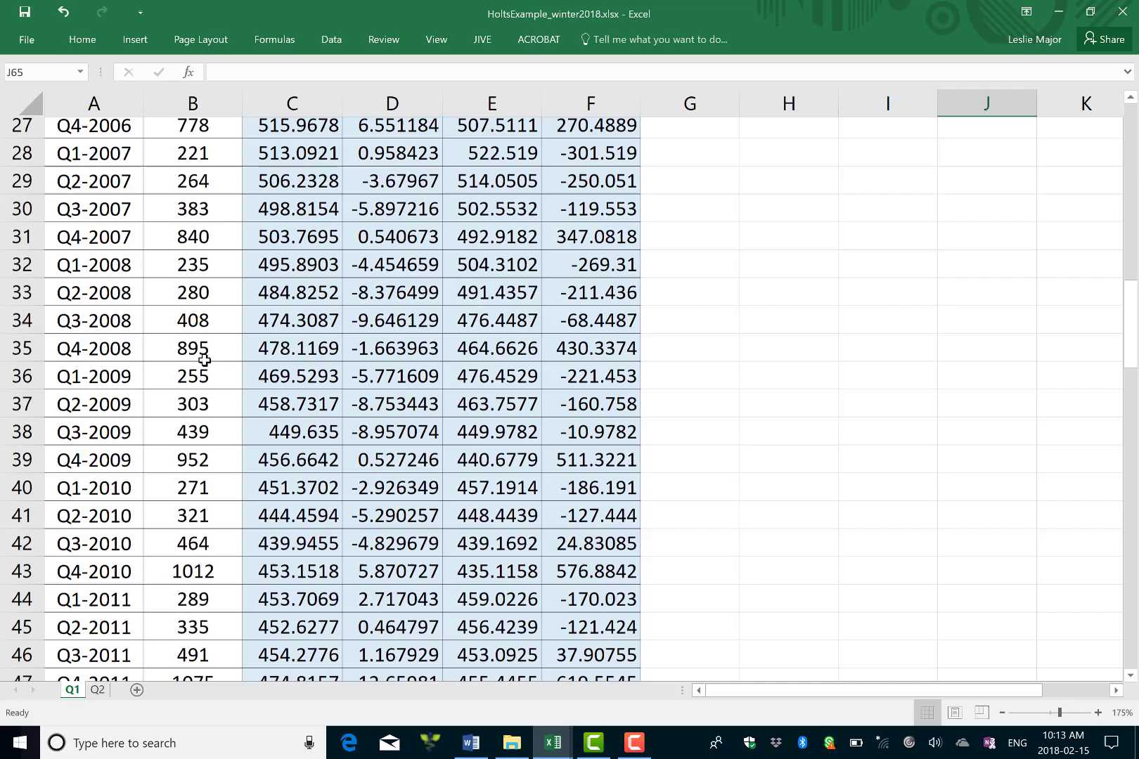
{"action": "scroll", "coordinate": [204, 360], "scroll_direction": "up", "scroll_amount": 9}
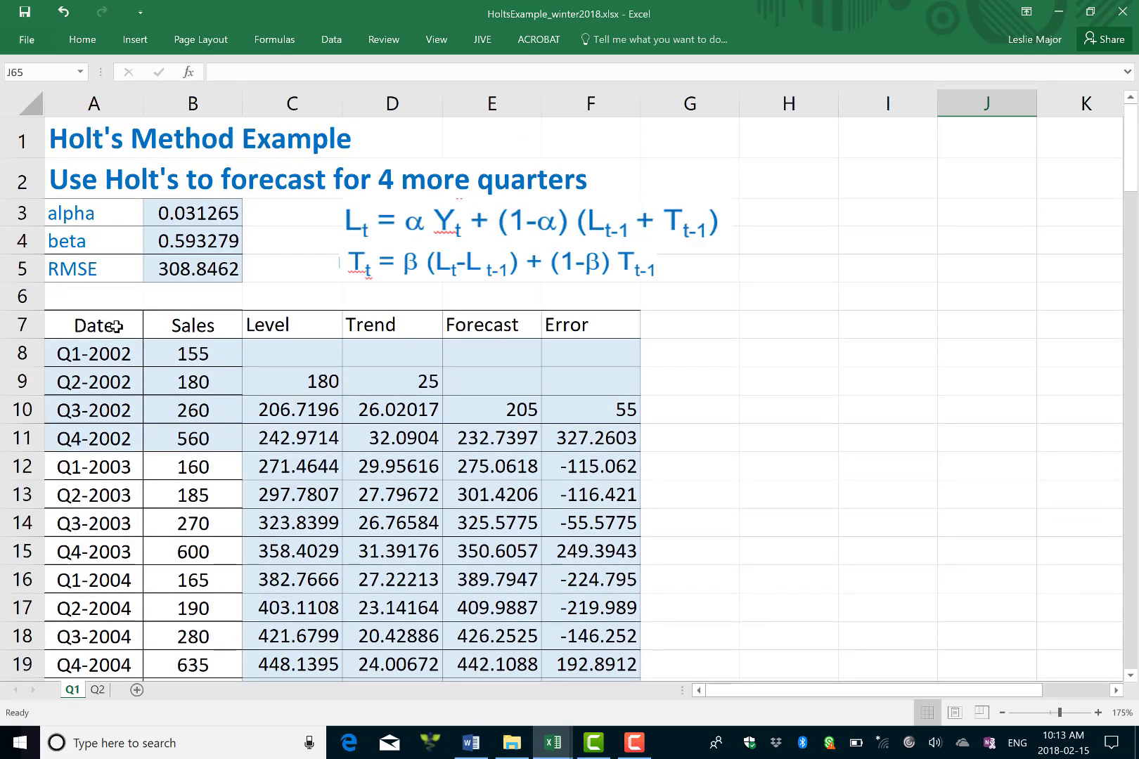
{"action": "left_click", "coordinate": [117, 326]}
{"action": "left_click_drag", "start_coordinate": [117, 326], "coordinate": [141, 603]}
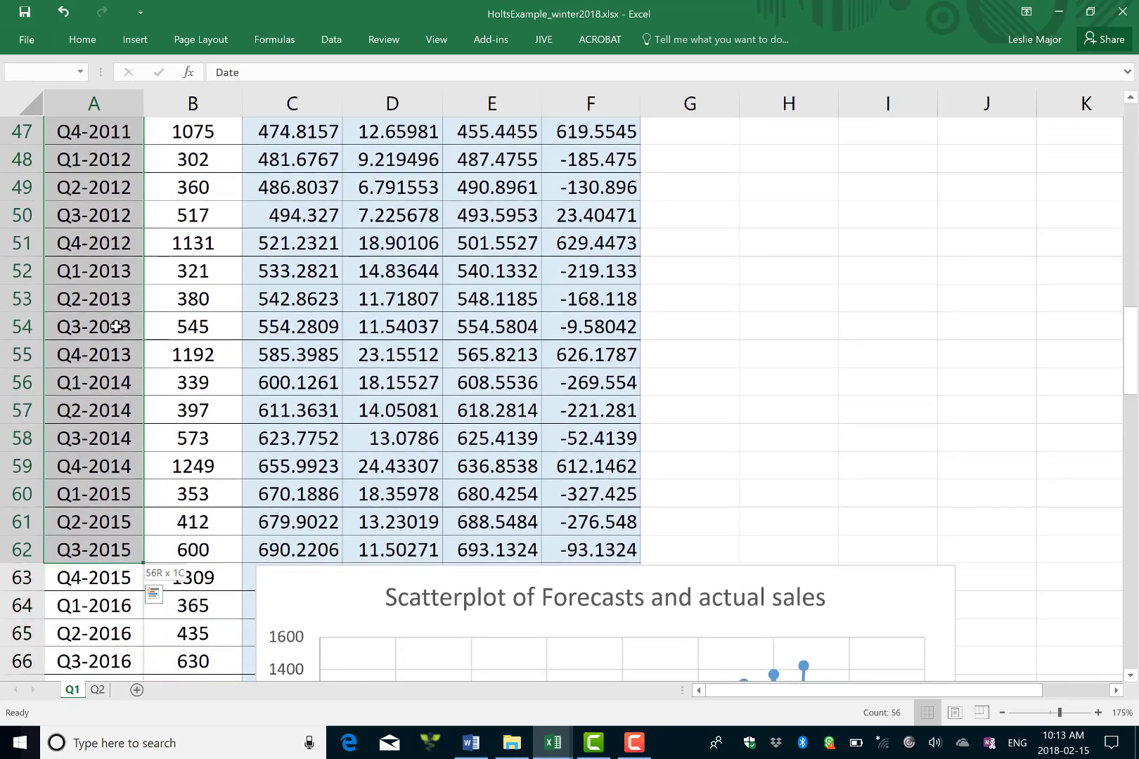
{"action": "scroll", "coordinate": [498, 380], "scroll_direction": "down", "scroll_amount": 2}
{"action": "scroll", "coordinate": [498, 378], "scroll_direction": "up", "scroll_amount": 17}
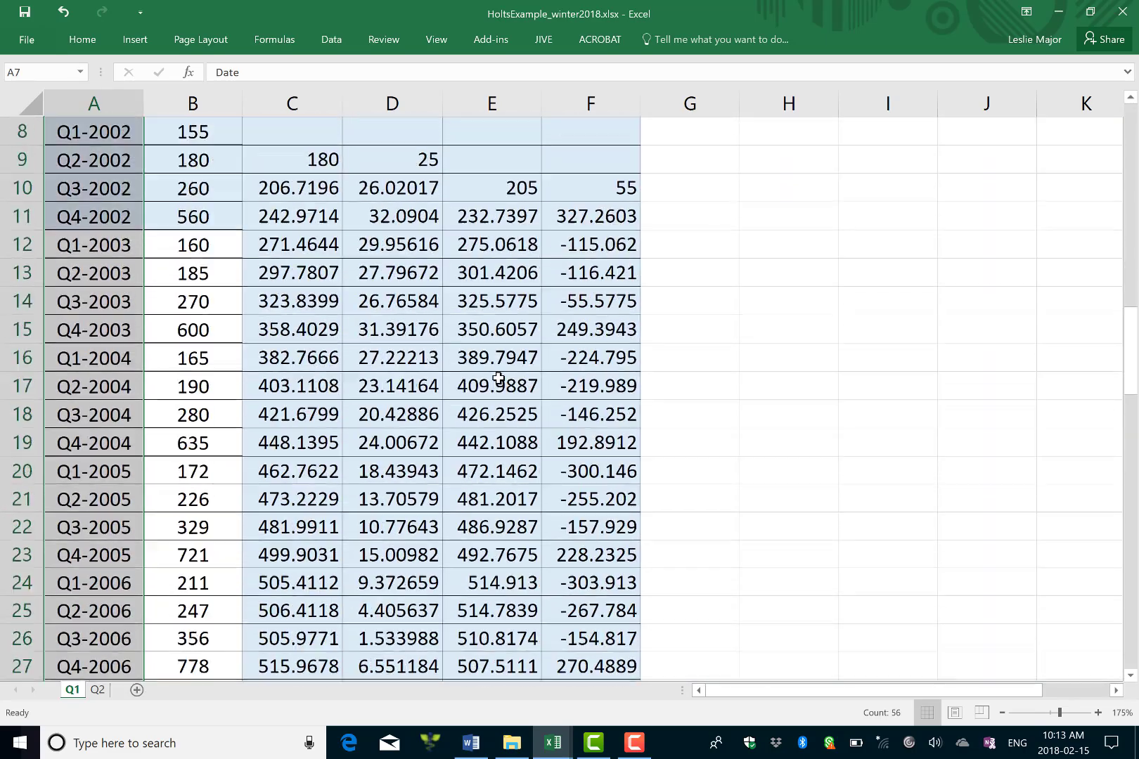
{"action": "scroll", "coordinate": [555, 320], "scroll_direction": "up", "scroll_amount": 1}
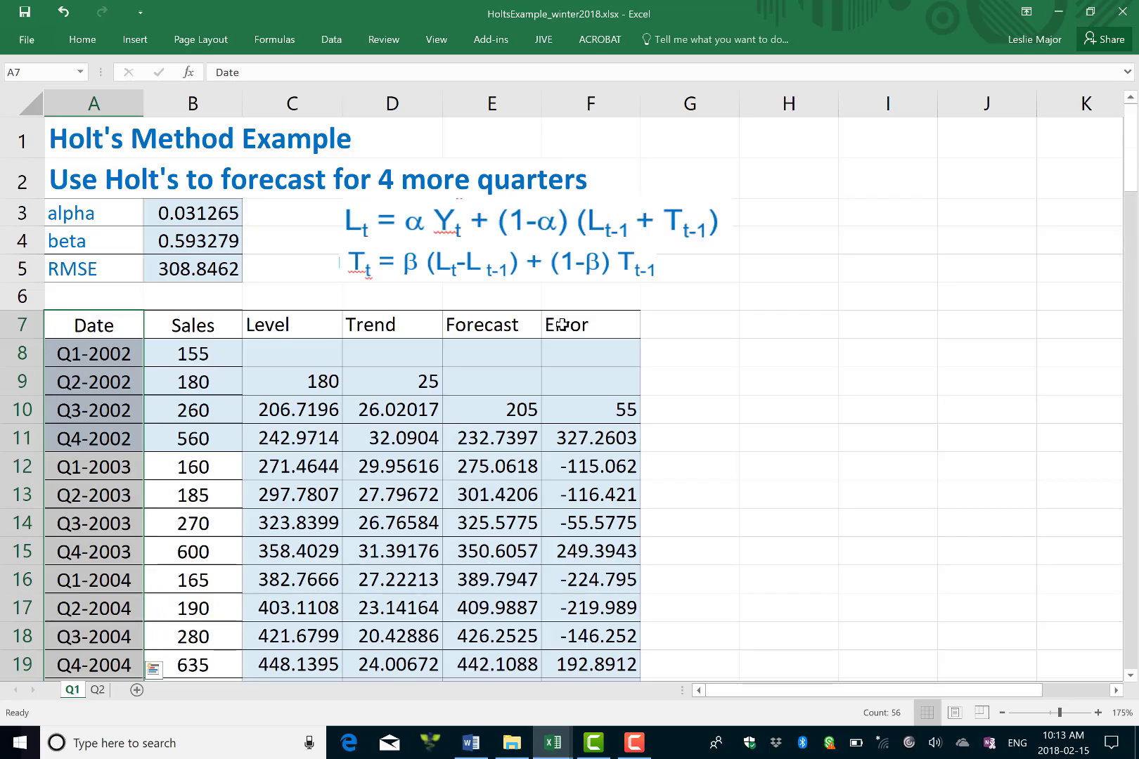
{"action": "left_click_drag", "start_coordinate": [562, 325], "coordinate": [586, 491]}
{"action": "left_click", "coordinate": [135, 39]}
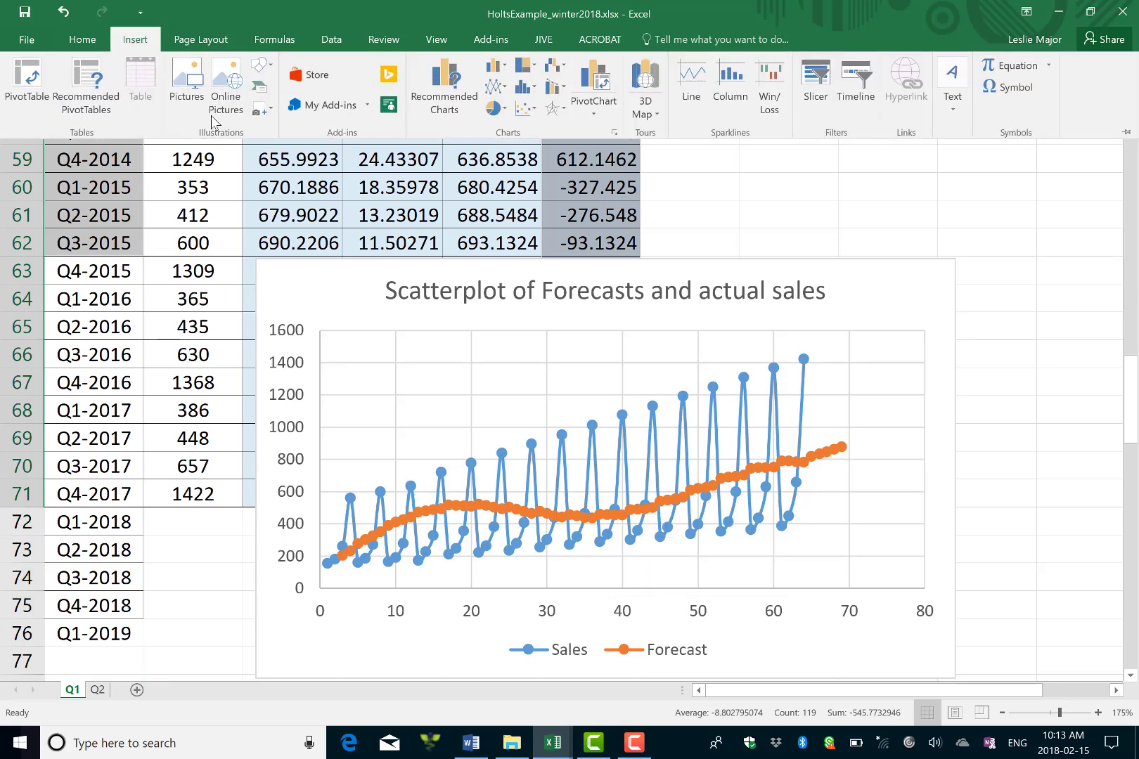
{"action": "left_click", "coordinate": [532, 111]}
{"action": "left_click", "coordinate": [580, 159]}
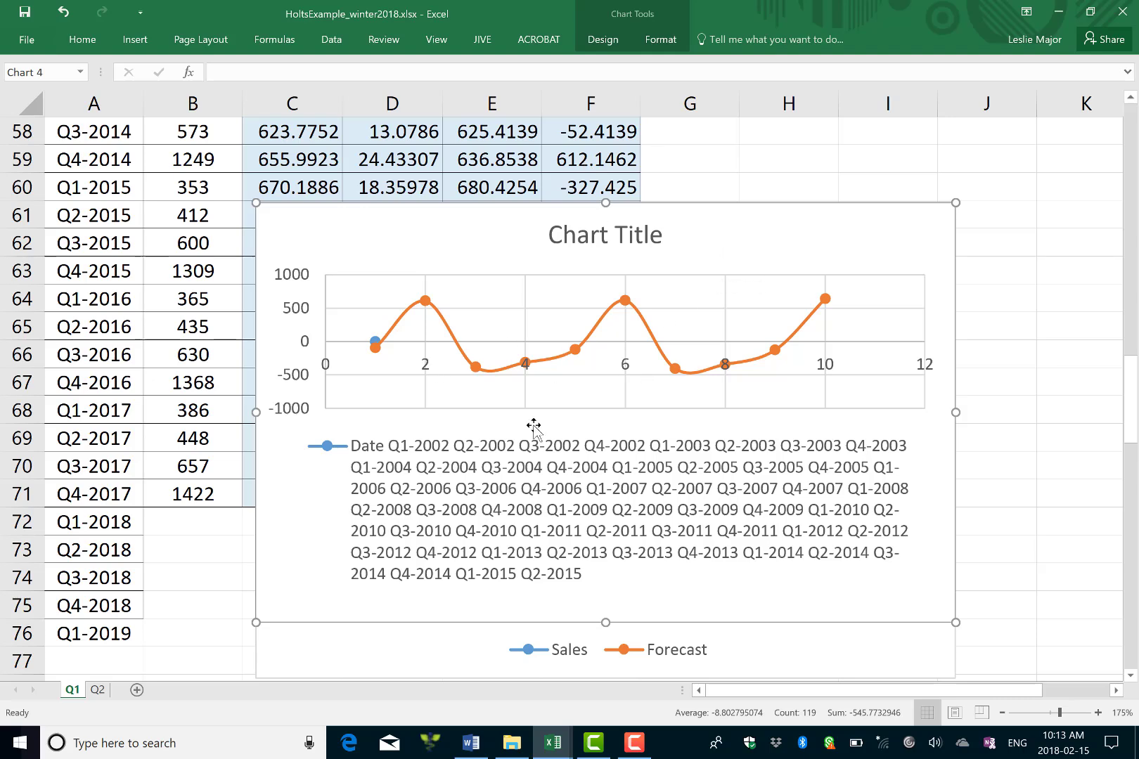
{"action": "left_click_drag", "start_coordinate": [695, 228], "coordinate": [1133, 281]}
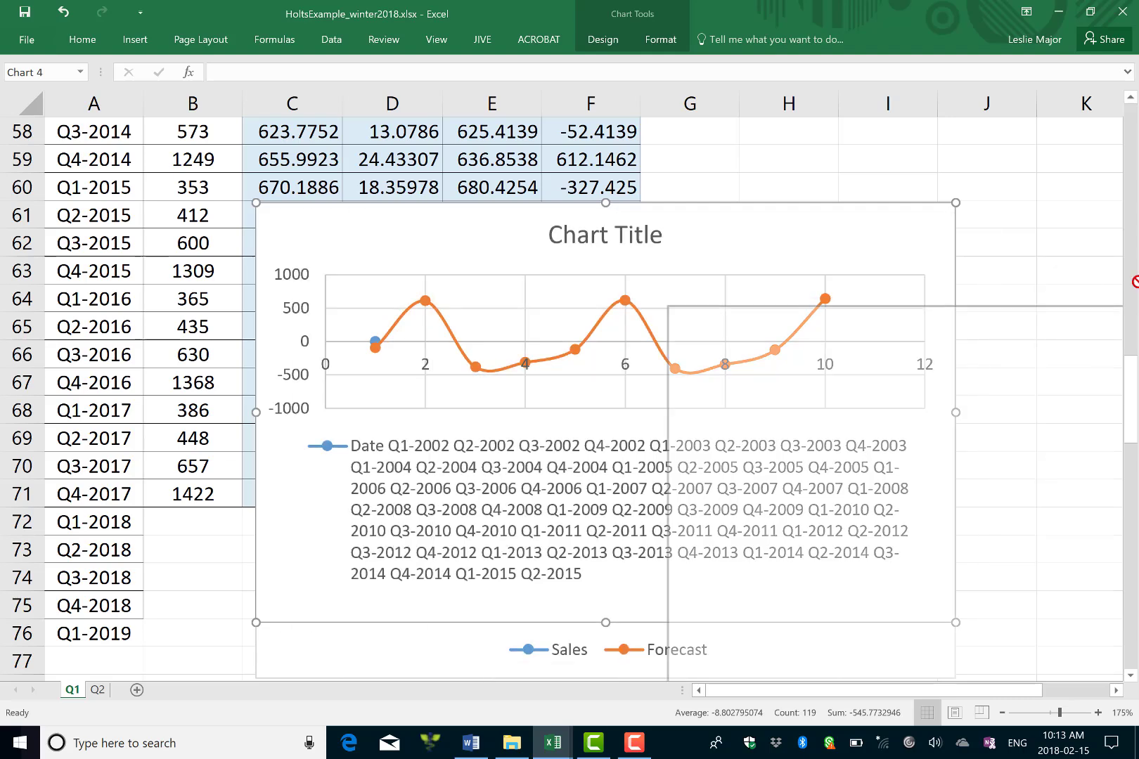
{"action": "left_click_drag", "start_coordinate": [1135, 195], "coordinate": [1135, 195]}
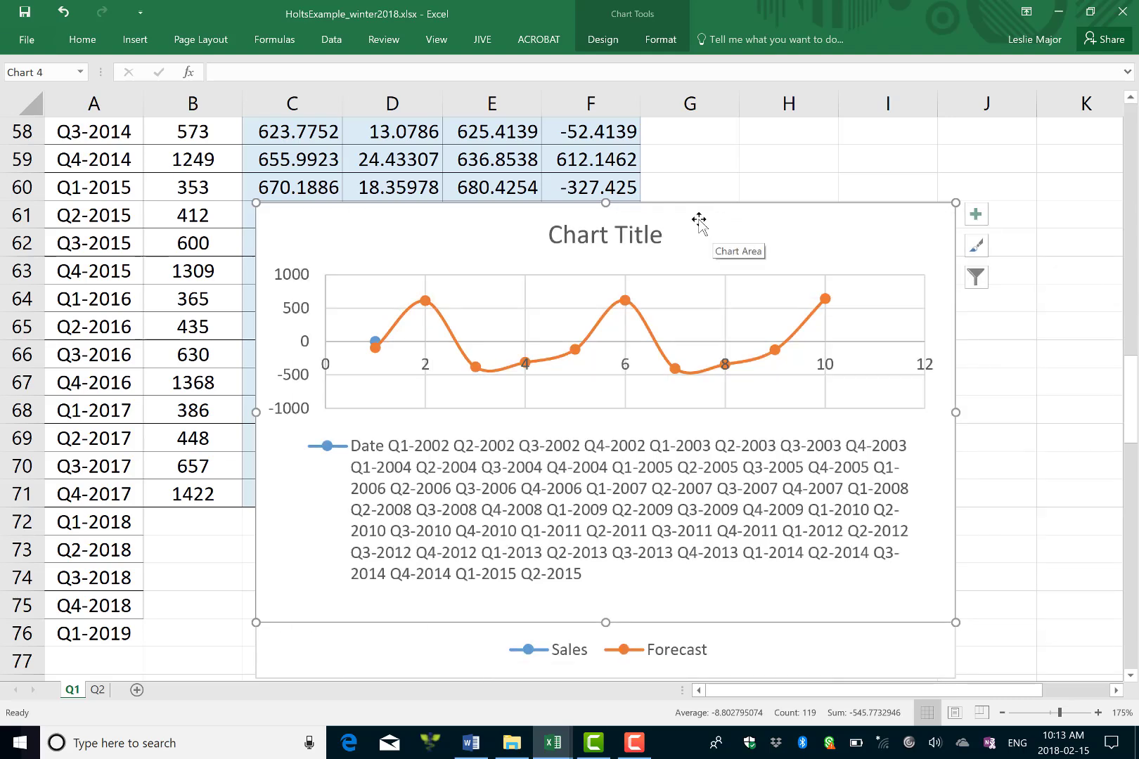
{"action": "key", "text": "Delete"}
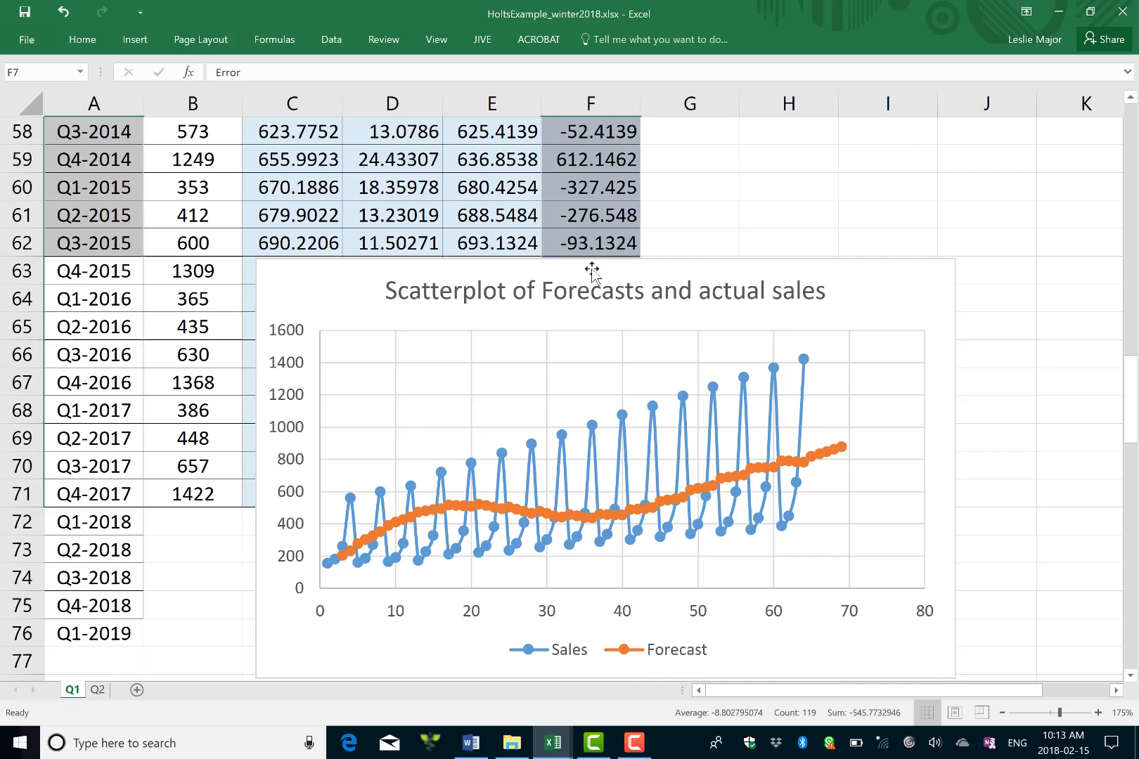
Drag the forecasts-and-sales chart to the right of column F, uncovering rows 63–76.
{"action": "left_click", "coordinate": [778, 236]}
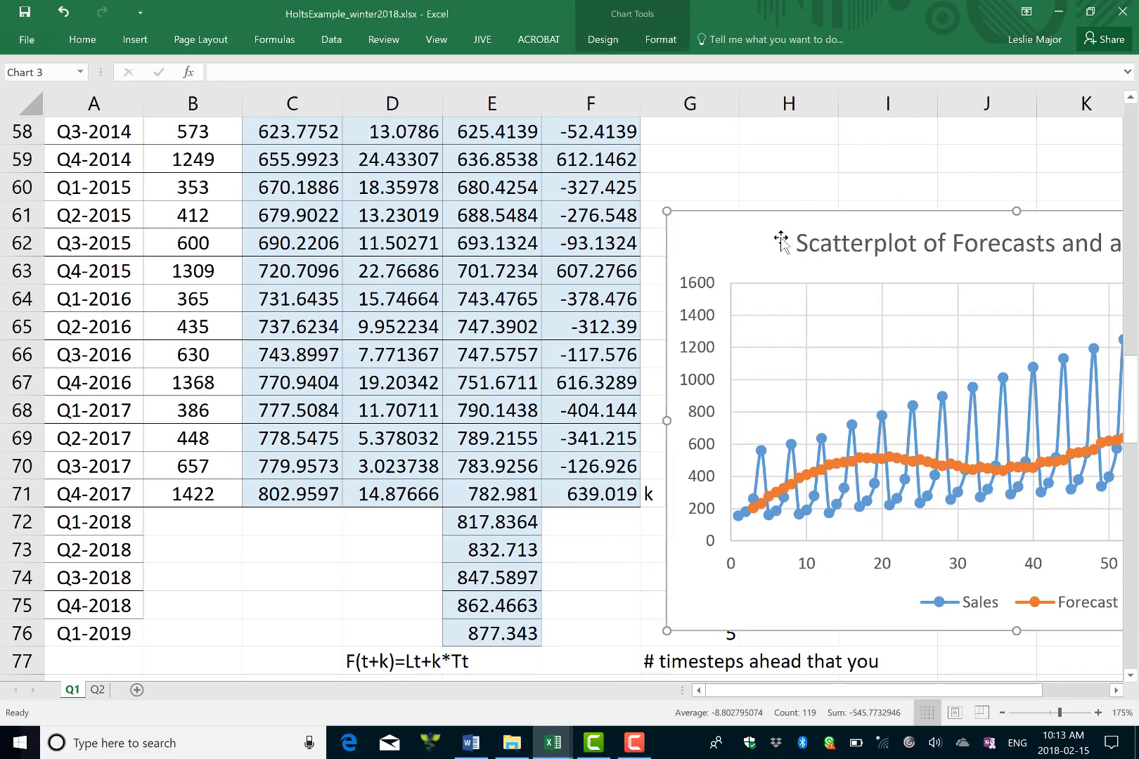
{"action": "scroll", "coordinate": [872, 367], "scroll_direction": "up", "scroll_amount": 2}
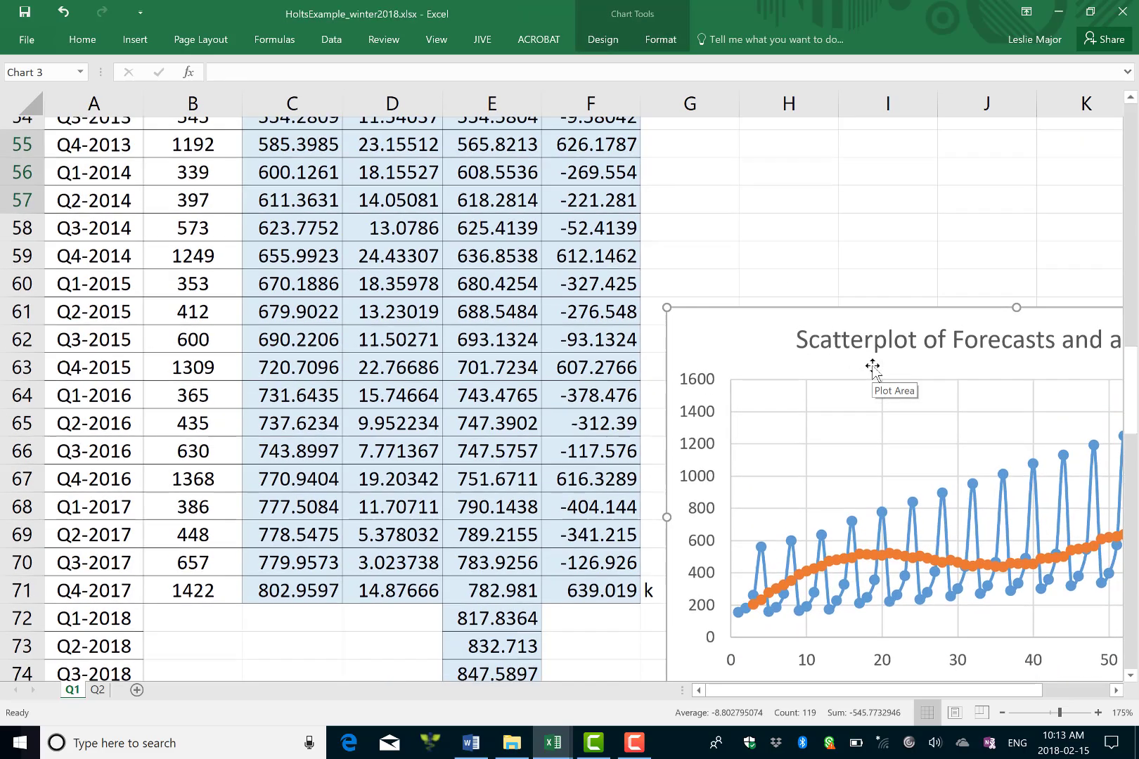
{"action": "scroll", "coordinate": [872, 367], "scroll_direction": "down", "scroll_amount": 2}
{"action": "scroll", "coordinate": [872, 367], "scroll_direction": "right", "scroll_amount": 3}
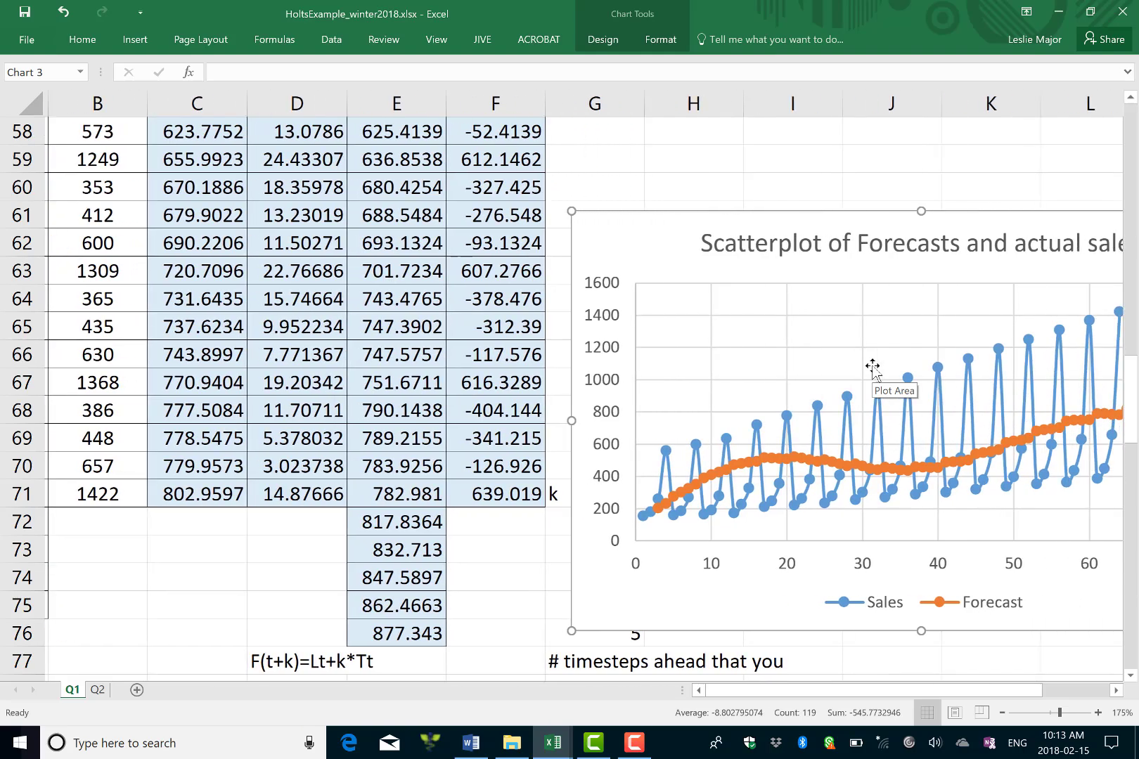
{"action": "scroll", "coordinate": [872, 367], "scroll_direction": "right", "scroll_amount": 1}
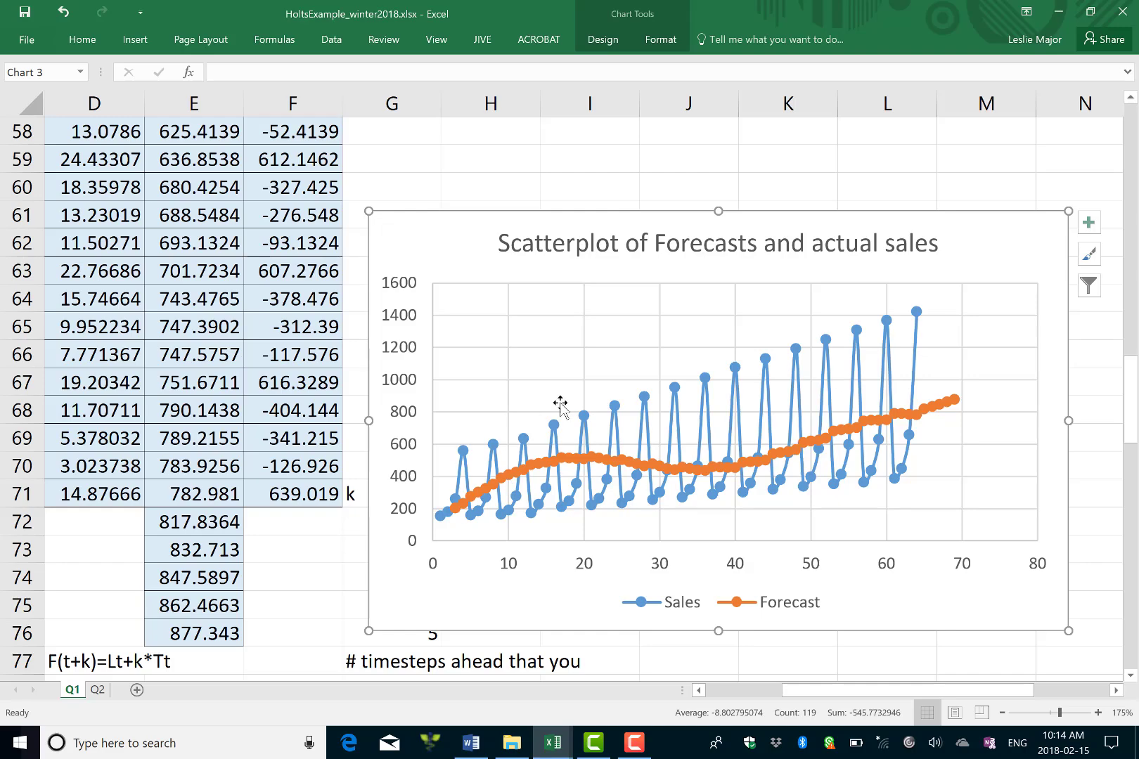
{"action": "scroll", "coordinate": [497, 339], "scroll_direction": "right", "scroll_amount": 3}
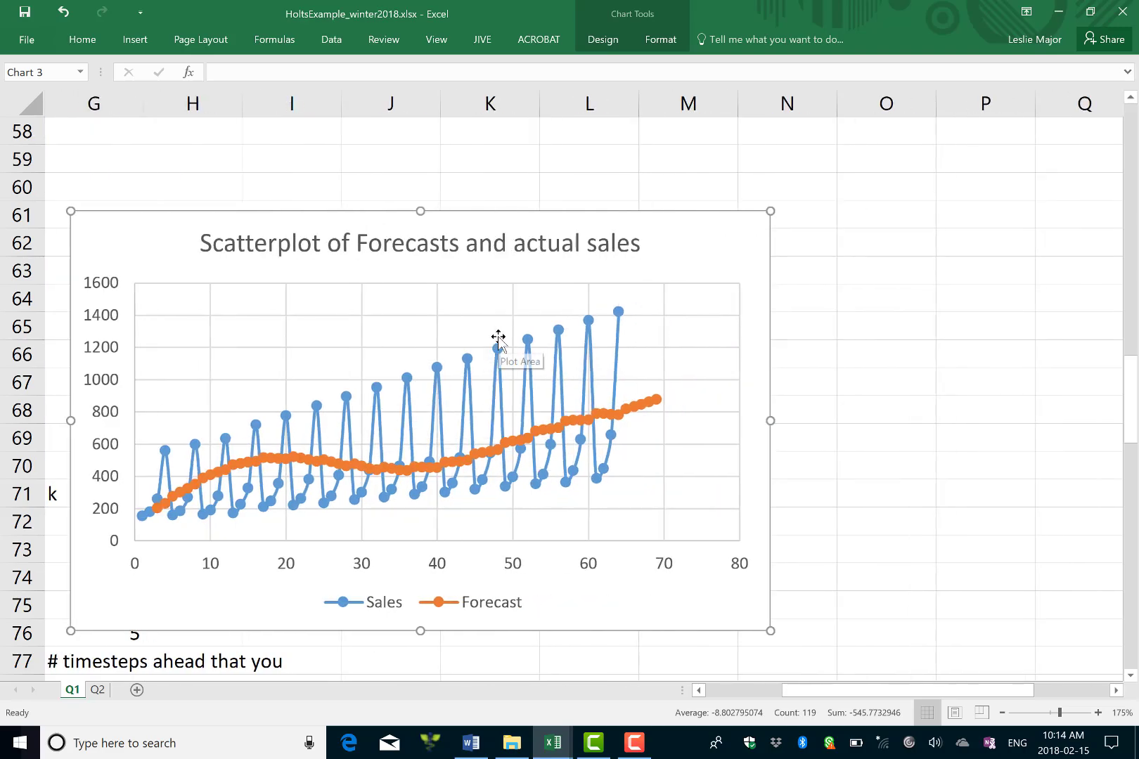
{"action": "scroll", "coordinate": [498, 338], "scroll_direction": "left", "scroll_amount": 3}
{"action": "scroll", "coordinate": [498, 338], "scroll_direction": "up", "scroll_amount": 1}
{"action": "scroll", "coordinate": [497, 339], "scroll_direction": "right", "scroll_amount": 5}
{"action": "scroll", "coordinate": [498, 339], "scroll_direction": "left", "scroll_amount": 8}
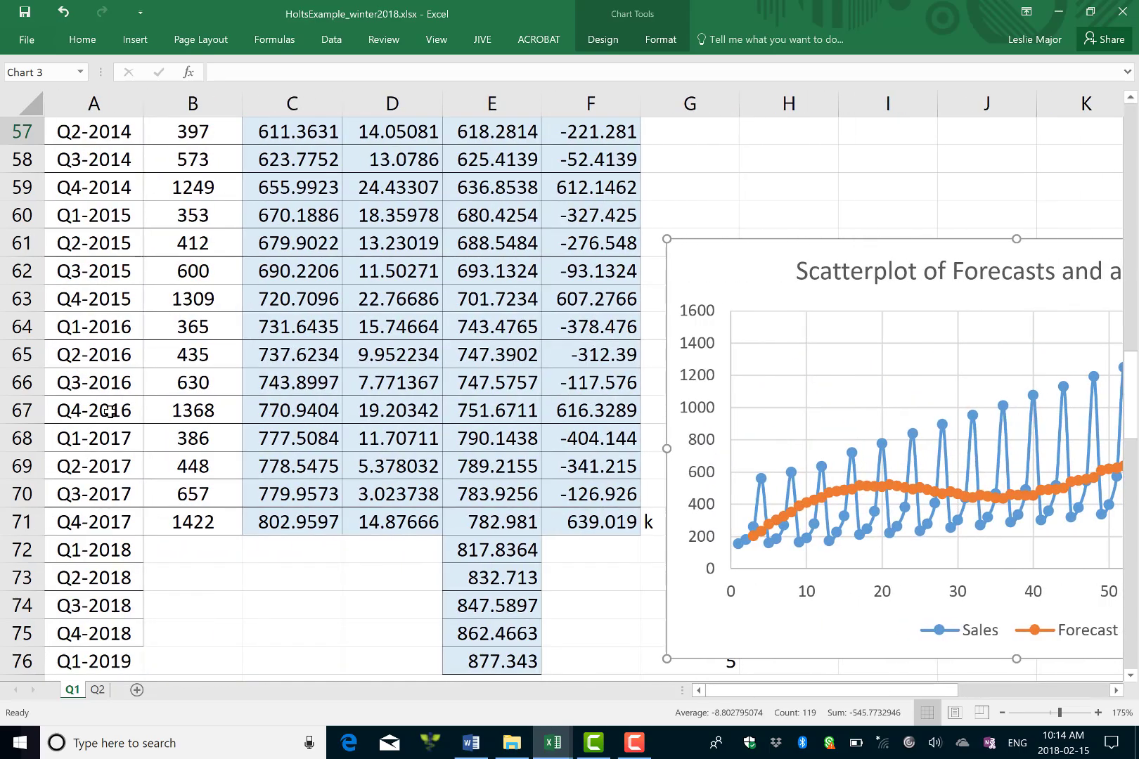
Select the dates A7:A71 together with the Error column F7:F71.
{"action": "left_click", "coordinate": [83, 518]}
{"action": "key", "text": "shift+Up"}
{"action": "key", "text": "shift+Up"}
{"action": "key", "text": "shift+Up"}
{"action": "key", "text": "shift+Up"}
{"action": "key", "text": "shift+Up"}
{"action": "key", "text": "shift+Up"}
{"action": "key", "text": "shift+Up"}
{"action": "key", "text": "shift+Up"}
{"action": "key", "text": "shift+Up"}
{"action": "key", "text": "shift+Up"}
{"action": "key", "text": "shift+Up"}
{"action": "key", "text": "shift+Up"}
{"action": "key", "text": "shift+Up"}
{"action": "key", "text": "shift+Up"}
{"action": "key", "text": "shift+Up"}
{"action": "key", "text": "shift+Up"}
{"action": "key", "text": "shift+Up"}
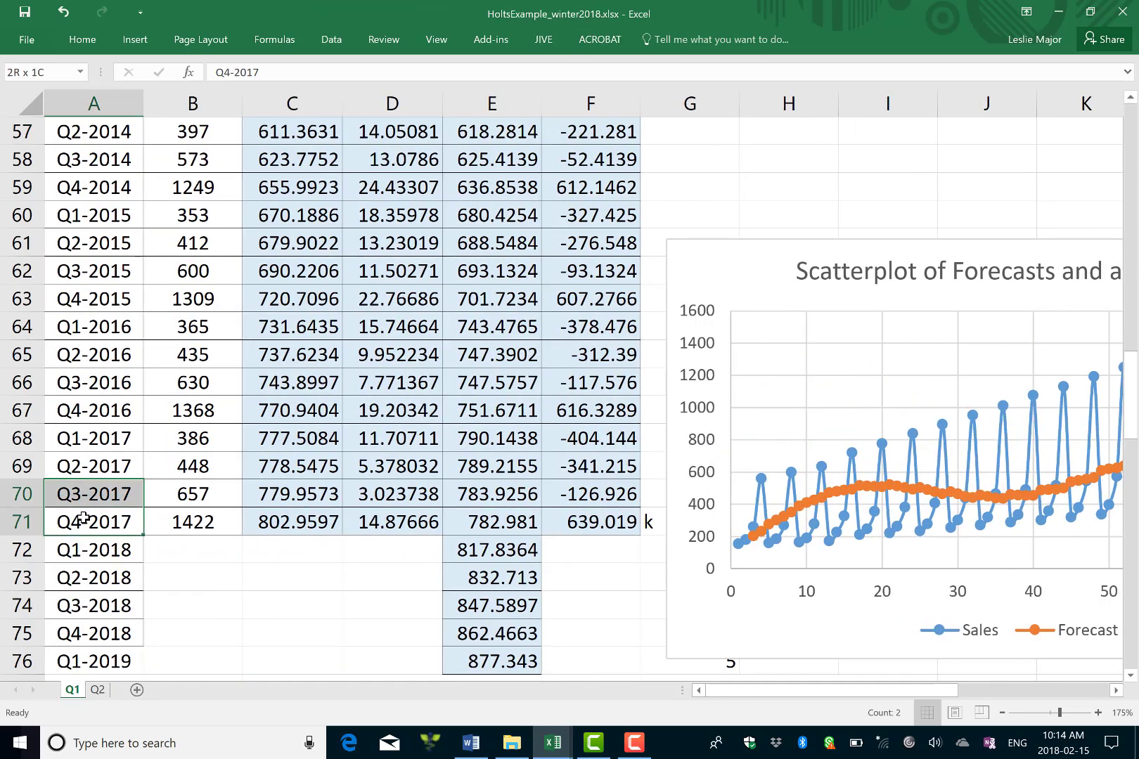
{"action": "key", "text": "shift+Up"}
{"action": "key", "text": "shift+Up"}
{"action": "key", "text": "shift+Up"}
{"action": "key", "text": "shift+Up"}
{"action": "key", "text": "shift+Up"}
{"action": "key", "text": "shift+Up"}
{"action": "key", "text": "shift+Up"}
{"action": "key", "text": "shift+Up"}
{"action": "key", "text": "shift+Up"}
{"action": "key", "text": "shift+Up"}
{"action": "key", "text": "shift+Up"}
{"action": "key", "text": "shift+Up"}
{"action": "key", "text": "shift+Up"}
{"action": "key", "text": "shift+Up"}
{"action": "key", "text": "shift+Up"}
{"action": "key", "text": "shift+Up"}
{"action": "key", "text": "shift+Up"}
{"action": "key", "text": "shift+Up"}
{"action": "key", "text": "shift+Up"}
{"action": "key", "text": "shift+Up"}
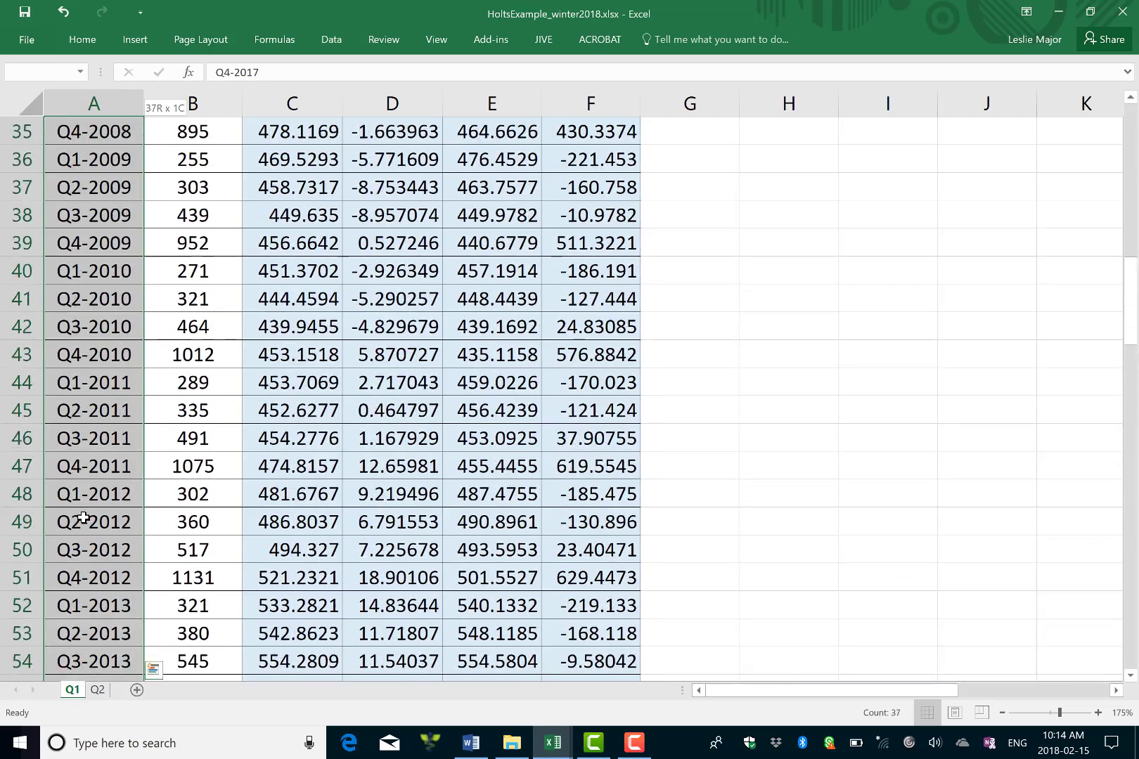
{"action": "key", "text": "shift+Up"}
{"action": "key", "text": "shift+Up"}
{"action": "key", "text": "shift+Up"}
{"action": "key", "text": "shift+Up"}
{"action": "key", "text": "shift+Up"}
{"action": "key", "text": "shift+Up"}
{"action": "key", "text": "shift+Up"}
{"action": "key", "text": "shift+Up"}
{"action": "key", "text": "shift+Up"}
{"action": "key", "text": "shift+Up"}
{"action": "key", "text": "shift+Up"}
{"action": "key", "text": "shift+Up"}
{"action": "key", "text": "shift+Up"}
{"action": "key", "text": "shift+Up"}
{"action": "key", "text": "shift+Up"}
{"action": "key", "text": "shift+Up"}
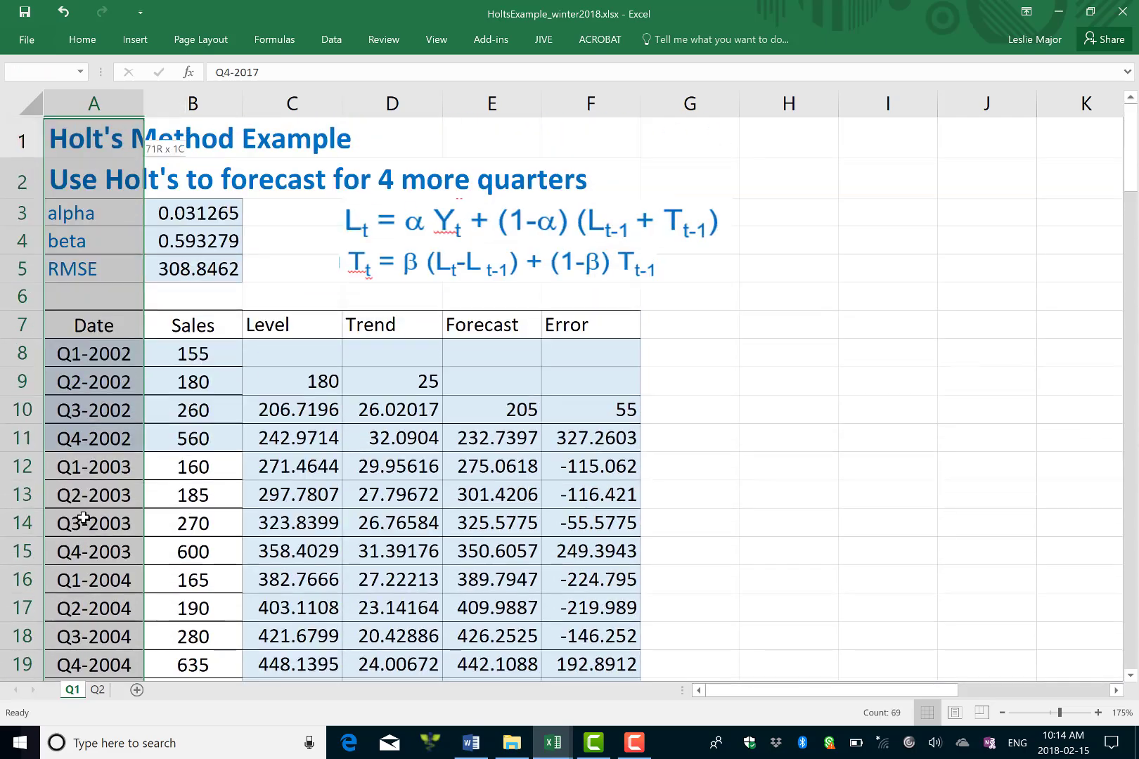
{"action": "key", "text": "shift+Down"}
{"action": "key", "text": "shift+Down"}
{"action": "key", "text": "shift+Down"}
{"action": "key", "text": "shift+Down"}
{"action": "key", "text": "shift+Down"}
{"action": "key", "text": "shift+Down"}
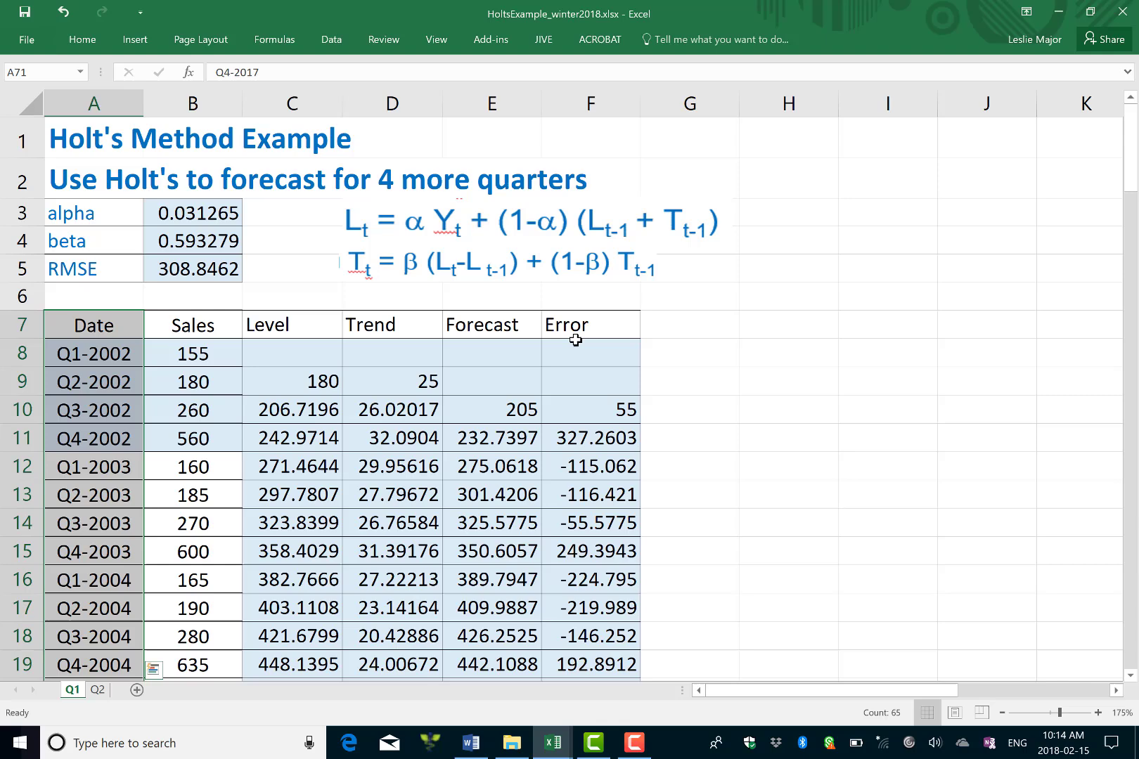
{"action": "left_click", "coordinate": [586, 334]}
{"action": "right_click", "coordinate": [586, 335]}
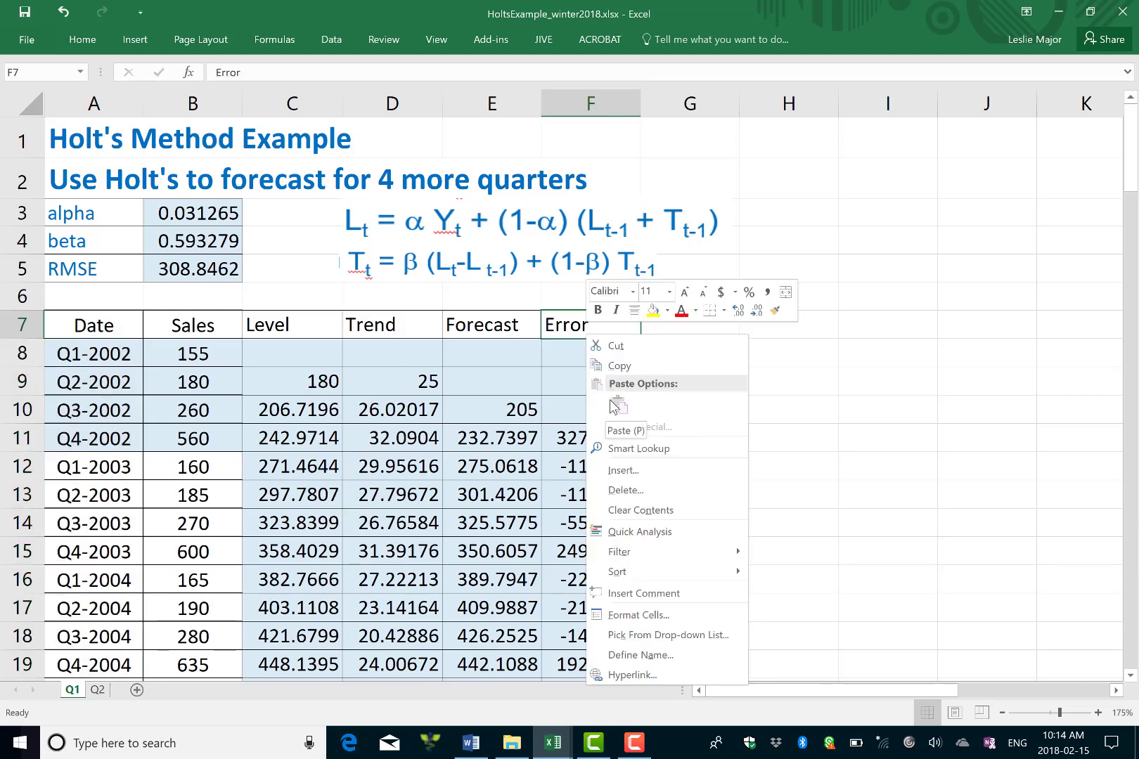
{"action": "key", "text": "Escape"}
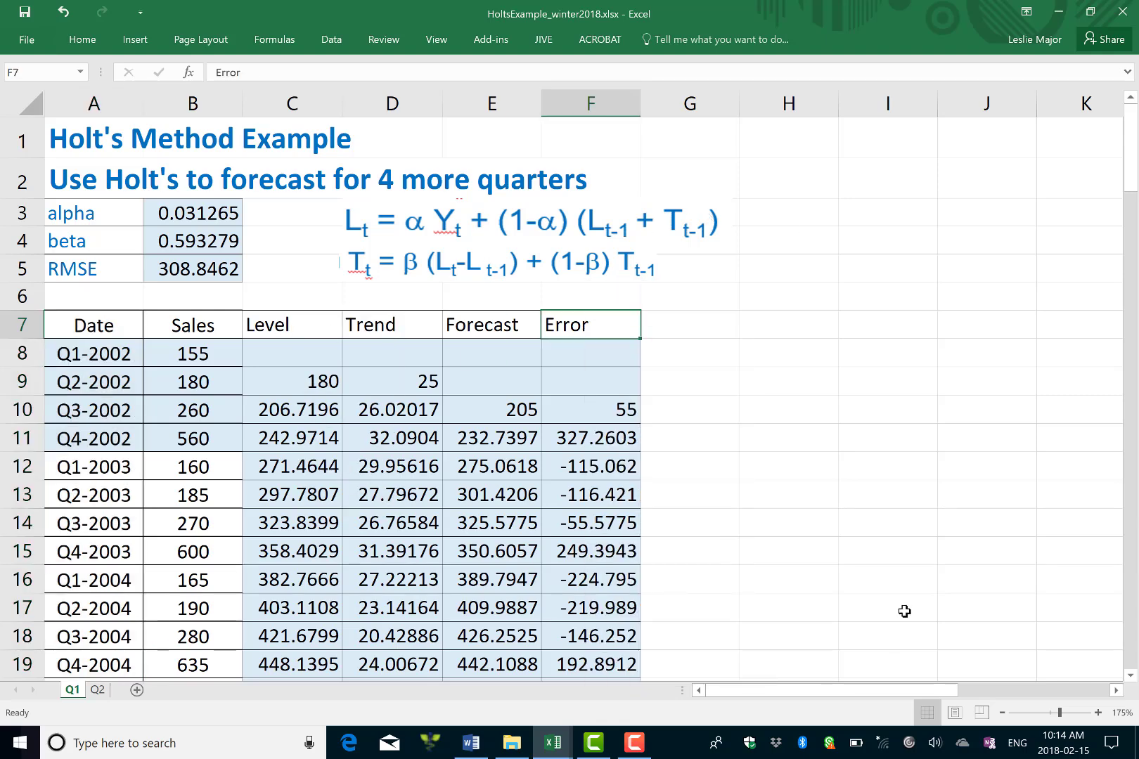
{"action": "left_click", "coordinate": [634, 743]}
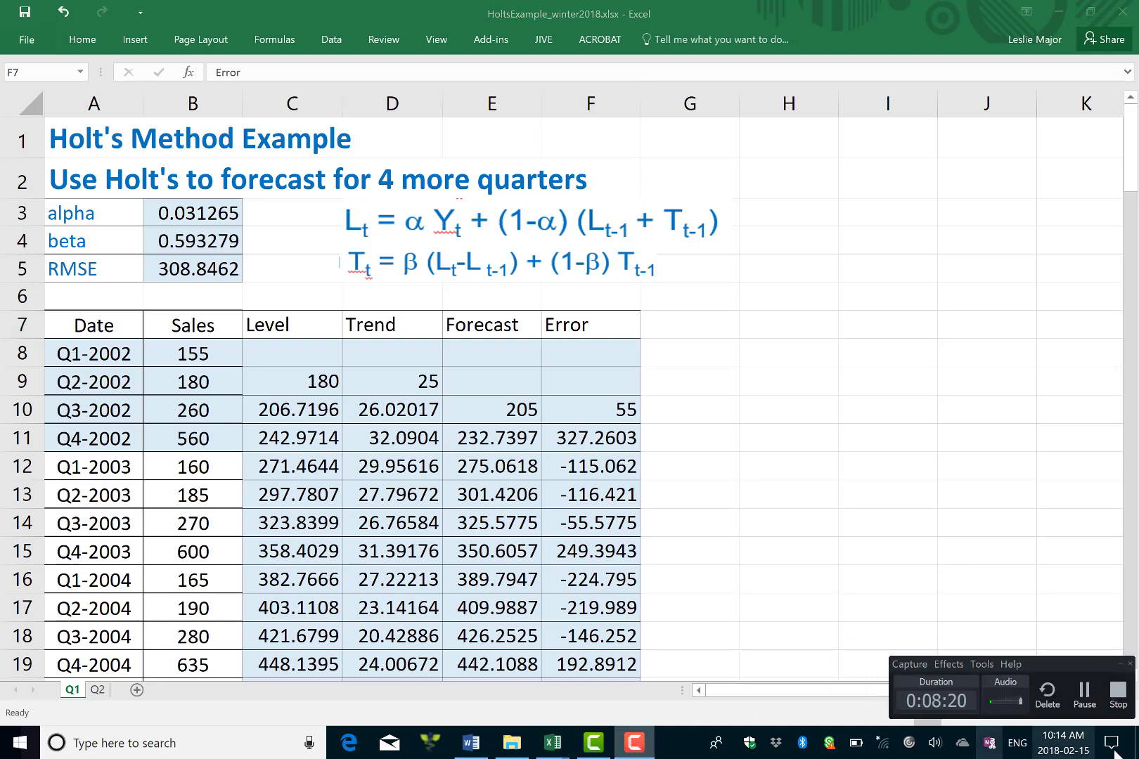
{"action": "left_click", "coordinate": [1091, 692]}
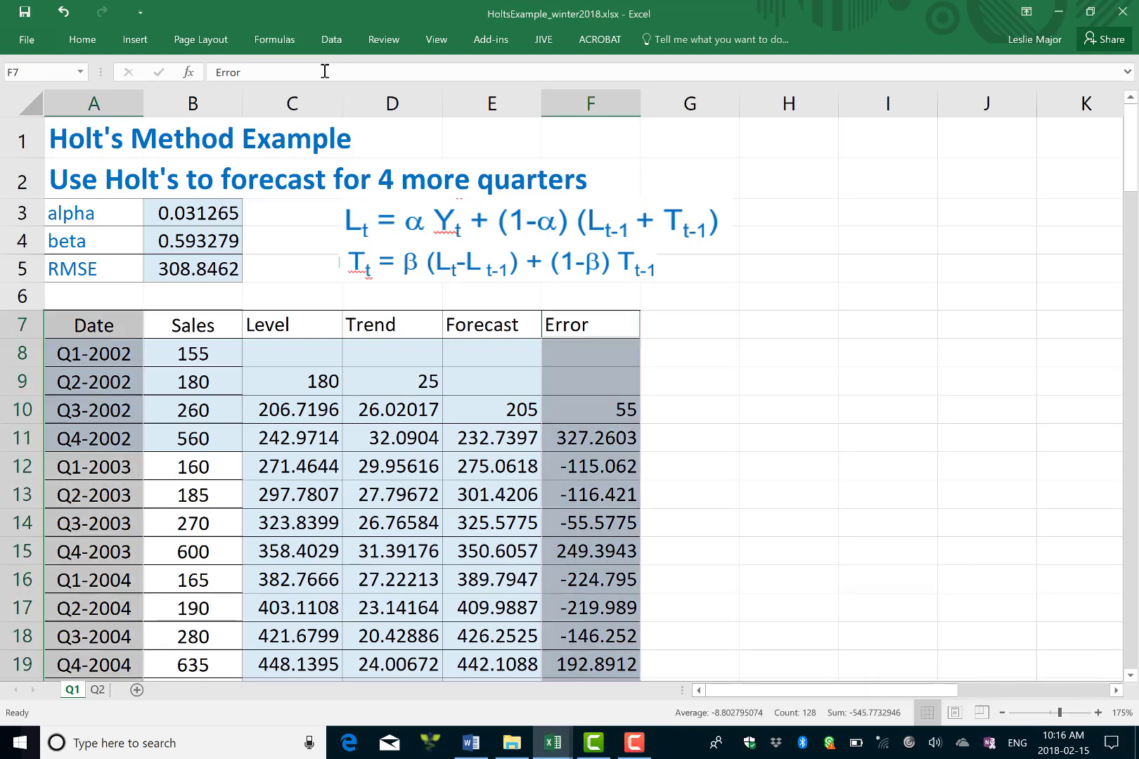
Insert a Scatter with Smooth Lines and Markers chart titled Error and nudge it into place.
{"action": "left_click", "coordinate": [122, 38]}
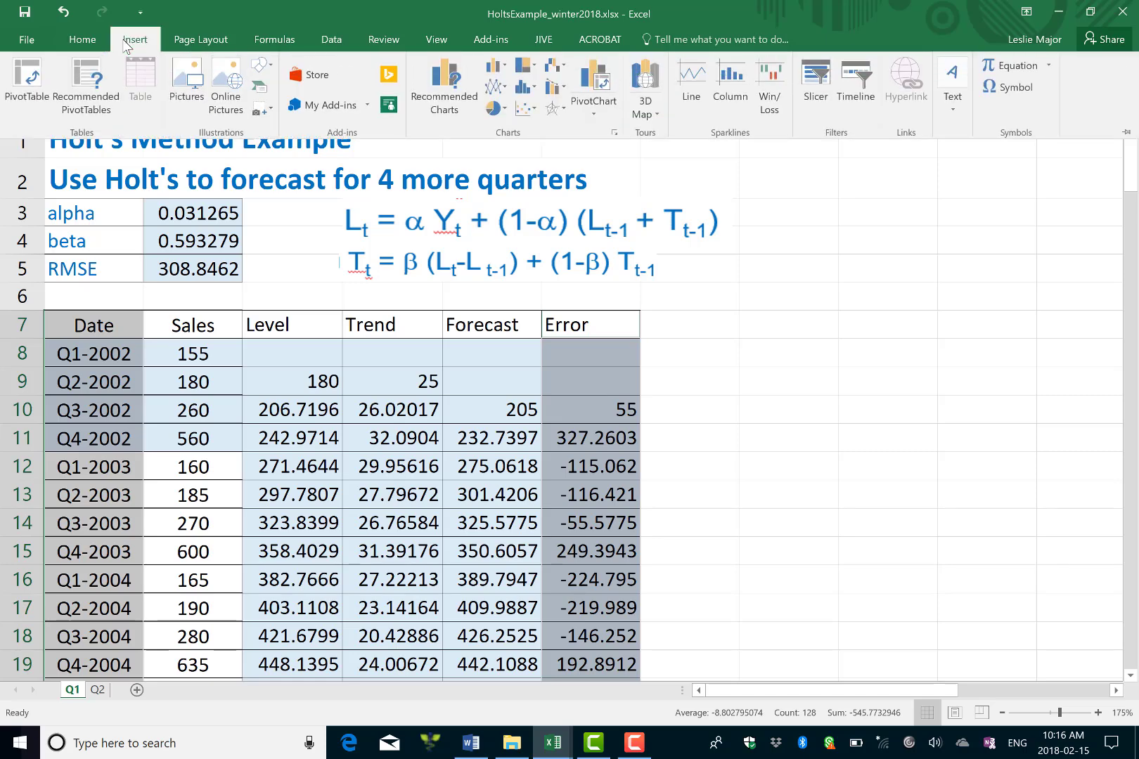
{"action": "left_click", "coordinate": [531, 112]}
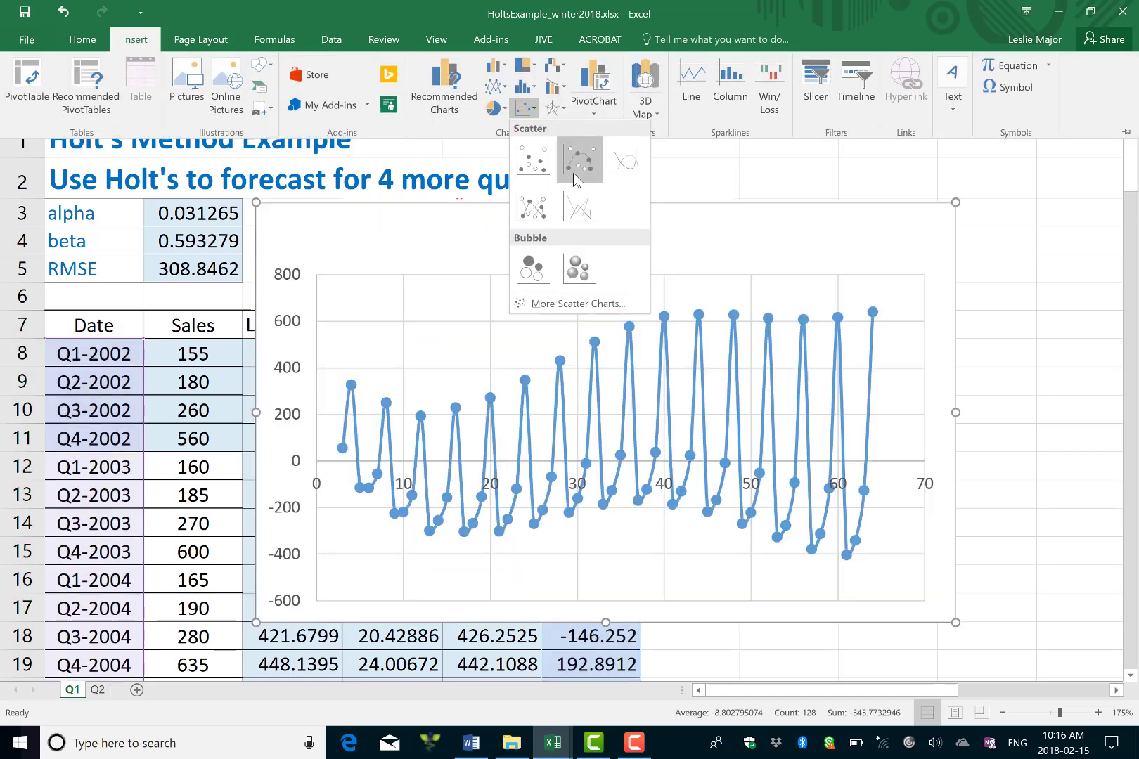
{"action": "left_click", "coordinate": [573, 173]}
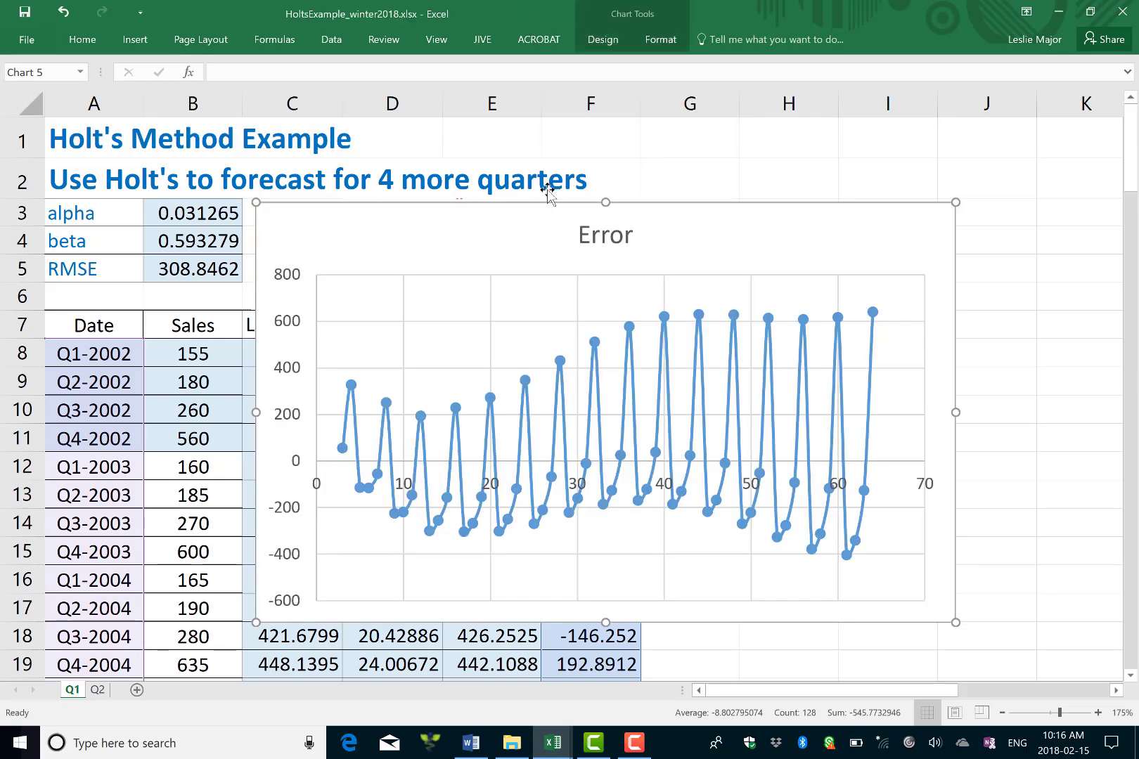
{"action": "mouse_move", "coordinate": [489, 232]}
{"action": "left_mouse_down"}
{"action": "mouse_move", "coordinate": [506, 272]}
{"action": "mouse_move", "coordinate": [504, 220]}
{"action": "left_mouse_up"}
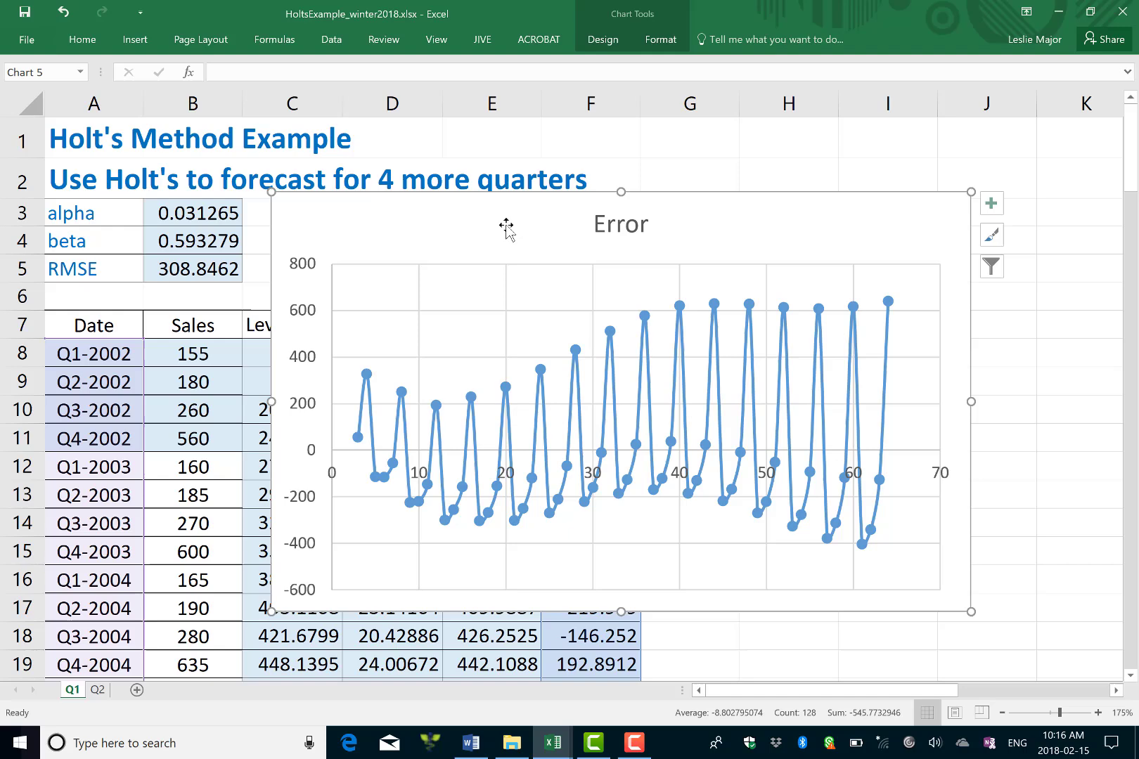